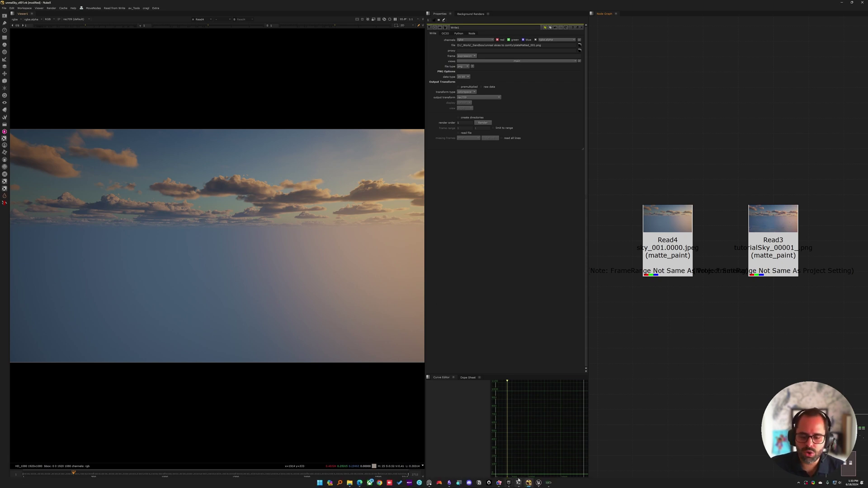
Browse the Ultra Dynamic Sky store previews: cloudy, sunset, yellow-cloud and night skies
left_click(518, 482)
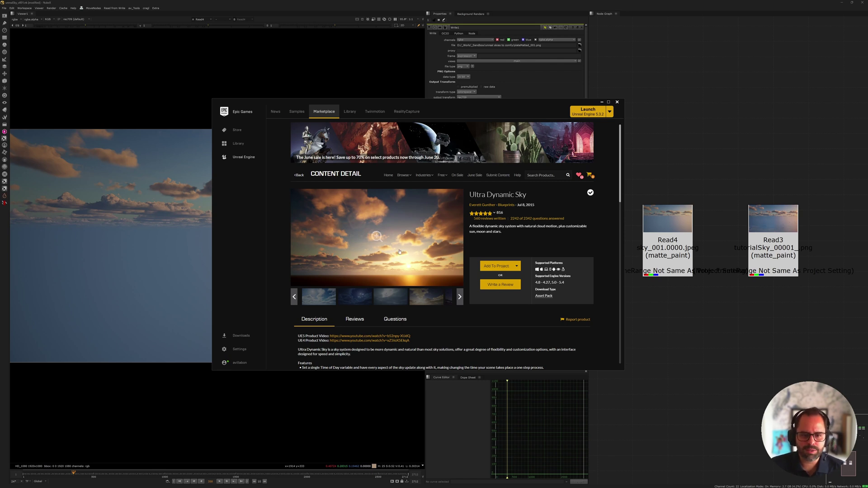
left_click(390, 297)
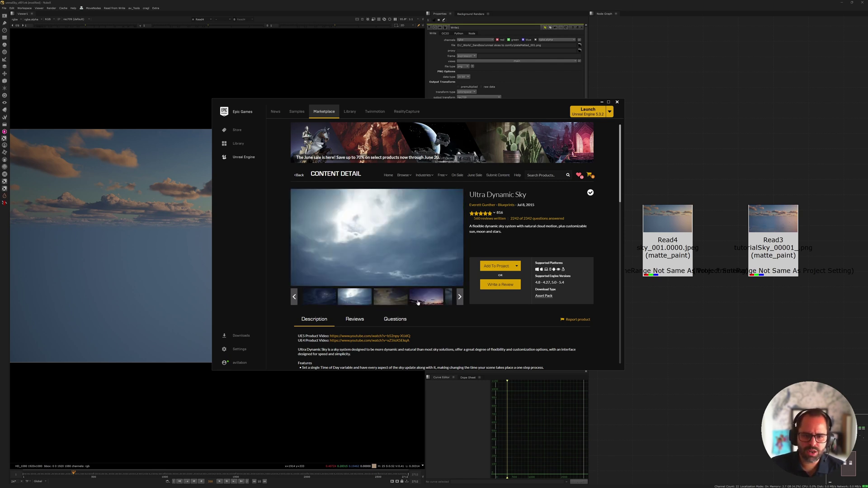
left_click(417, 303)
left_click(390, 296)
left_click(327, 297)
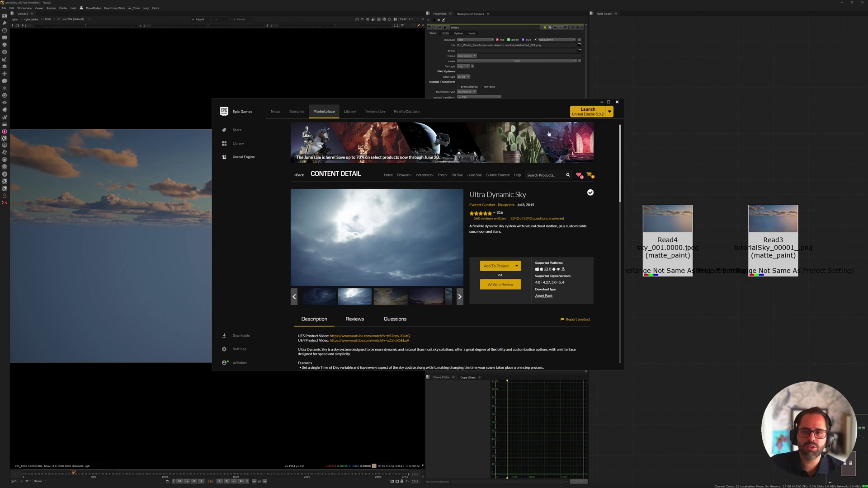
left_click(635, 83)
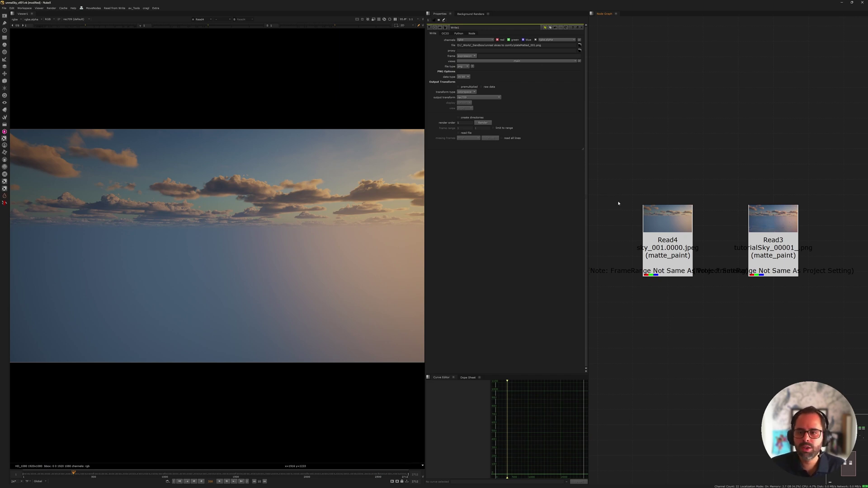
Connect the original Read4 to viewer input 1 and the upscaled Read3 to input 2
key("ctrl+a")
key("1")
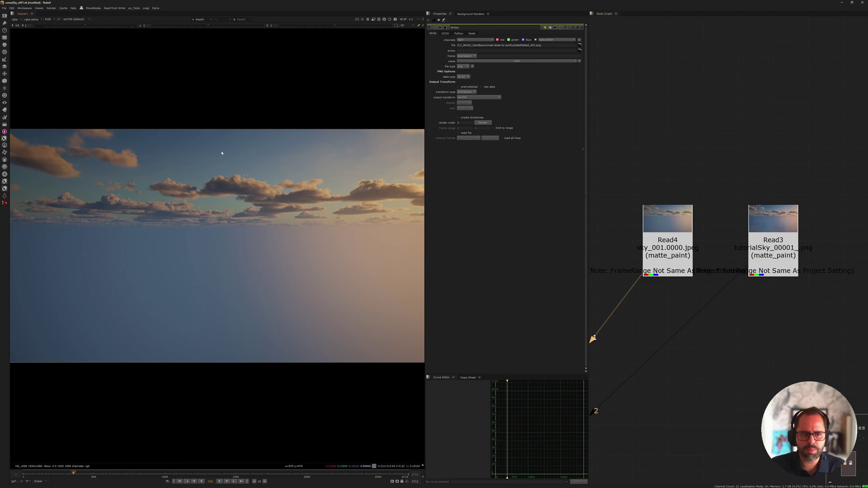
left_click(778, 240)
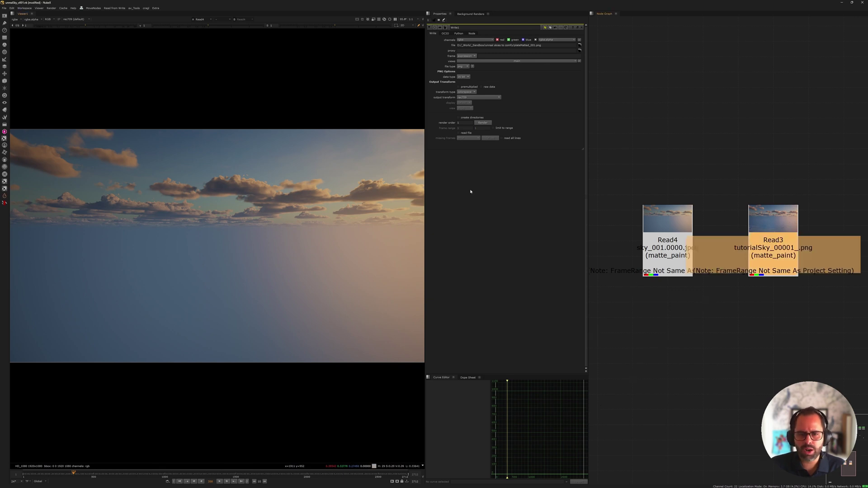
key("2")
Flip the viewer between Read4 and Read3, zooming in on the cloud detail
left_click(714, 209)
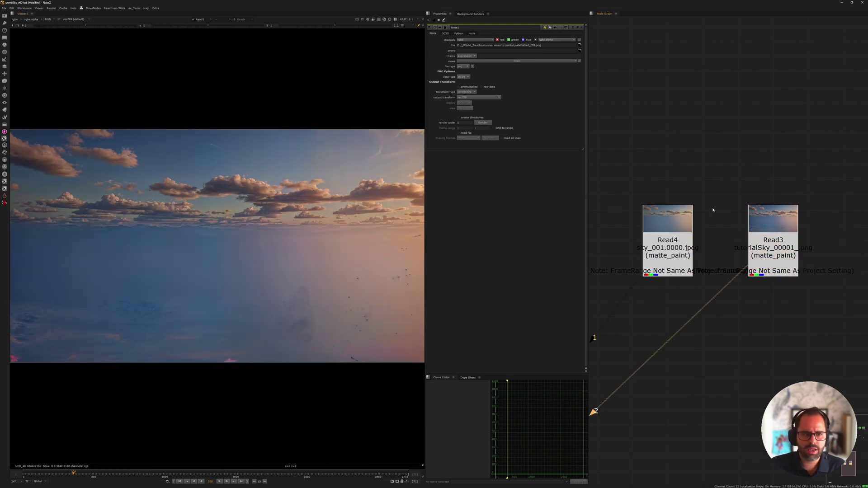
key("1")
key("2")
key("1")
key("2")
key("1")
scroll(280, 206, "up", 8)
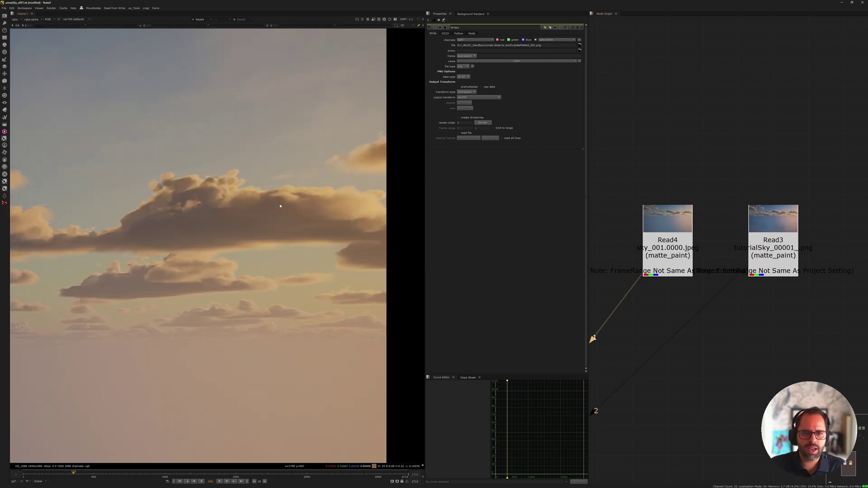
scroll(193, 198, "up", 2)
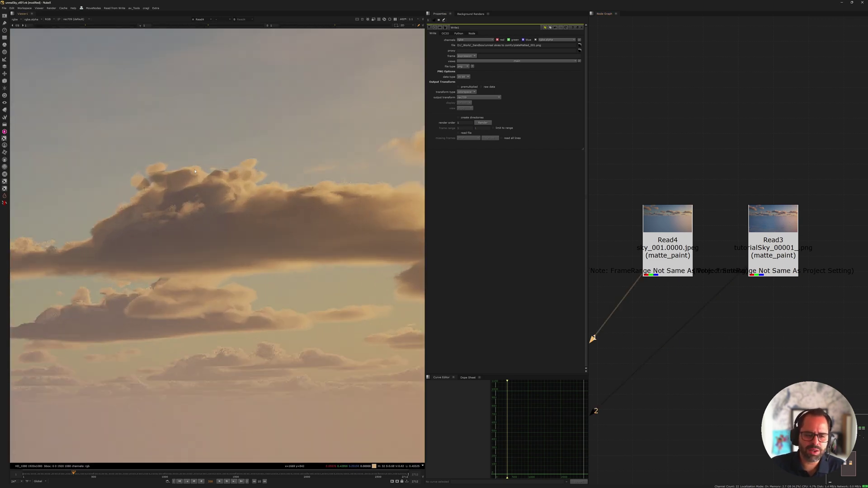
scroll(298, 205, "down", 1)
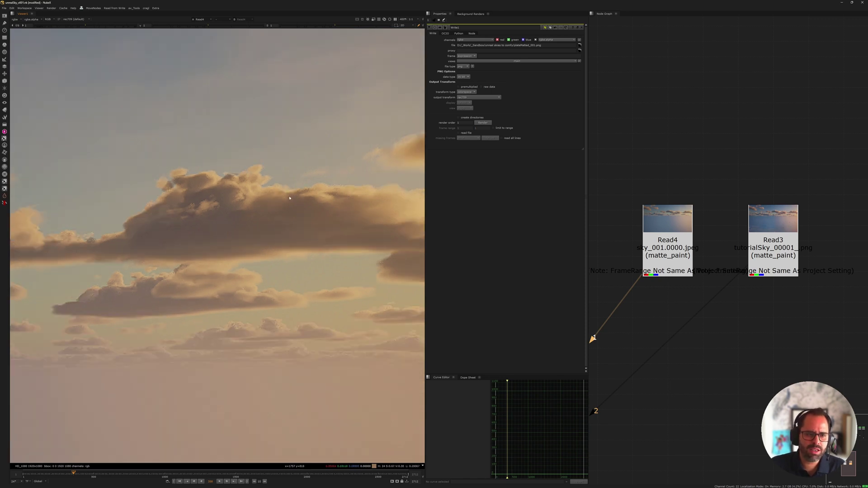
scroll(268, 223, "down", 1)
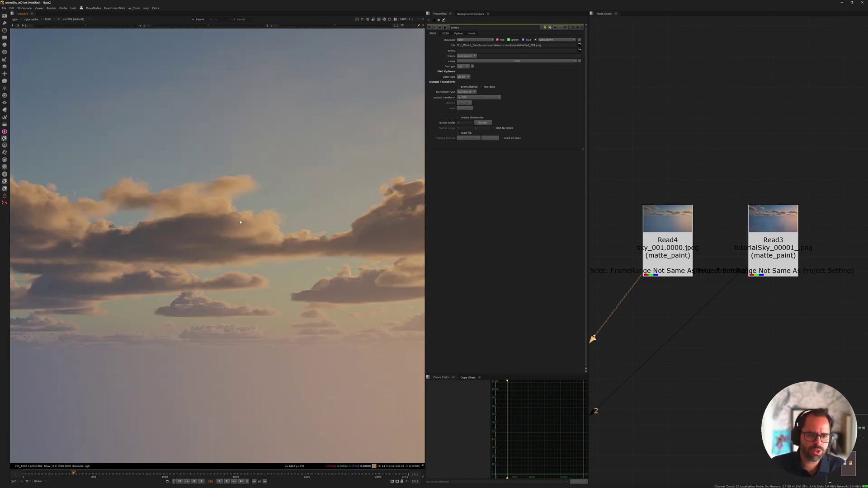
Keep toggling Read4 and Read3 while panning across the clouds to compare detail
key("2")
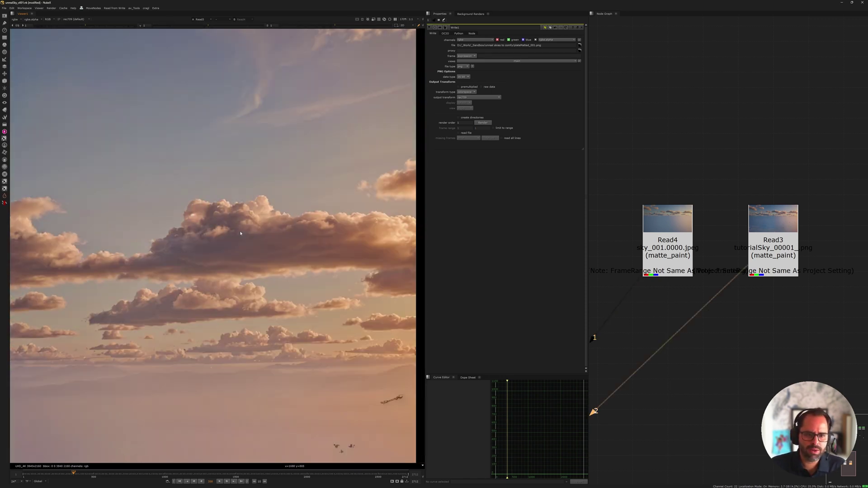
key("1")
key("2")
middle_click_drag(395, 246, 366, 249)
key("1")
key("2")
key("1")
scroll(244, 244, "up", 3)
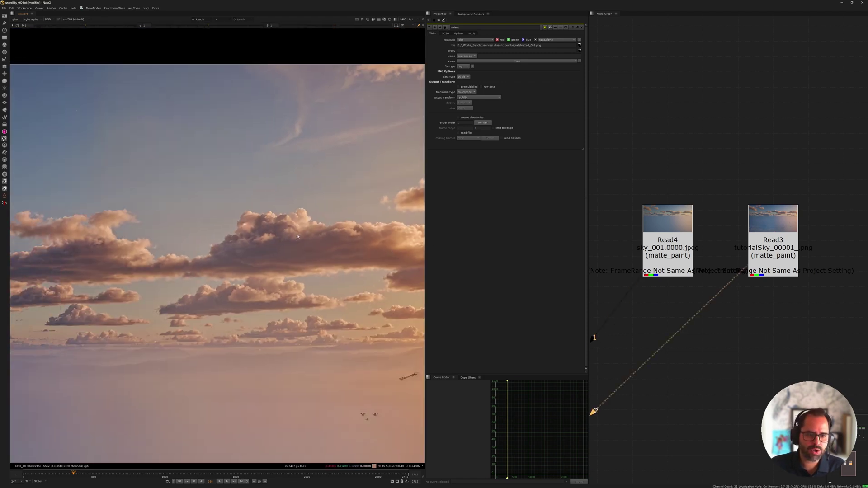
key("2")
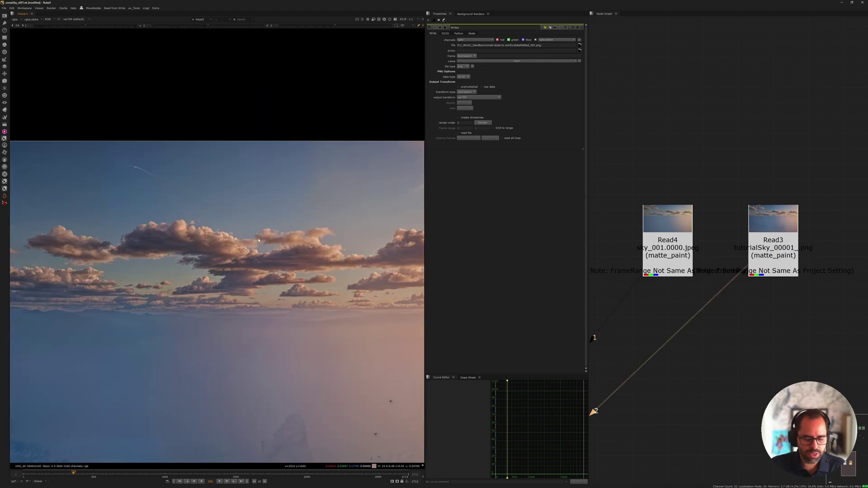
Fit the upscaled frame, sample the average colour over a sea patch, and reframe
key("f")
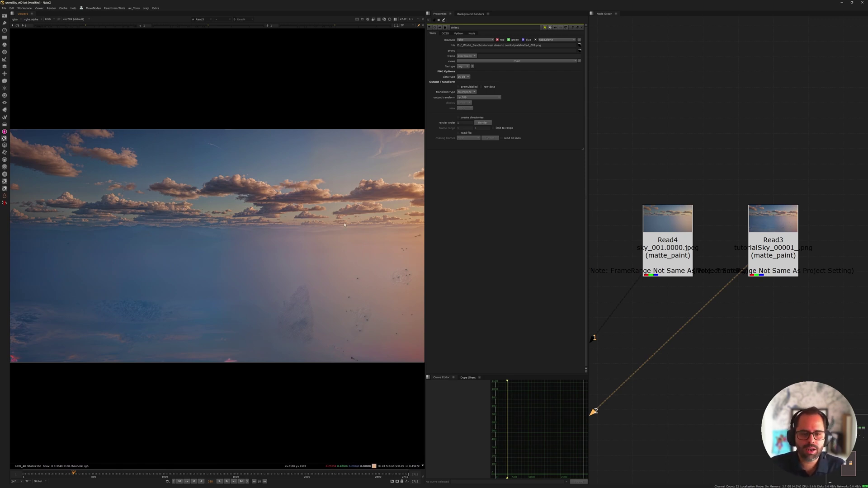
middle_click_drag(337, 229, 339, 194)
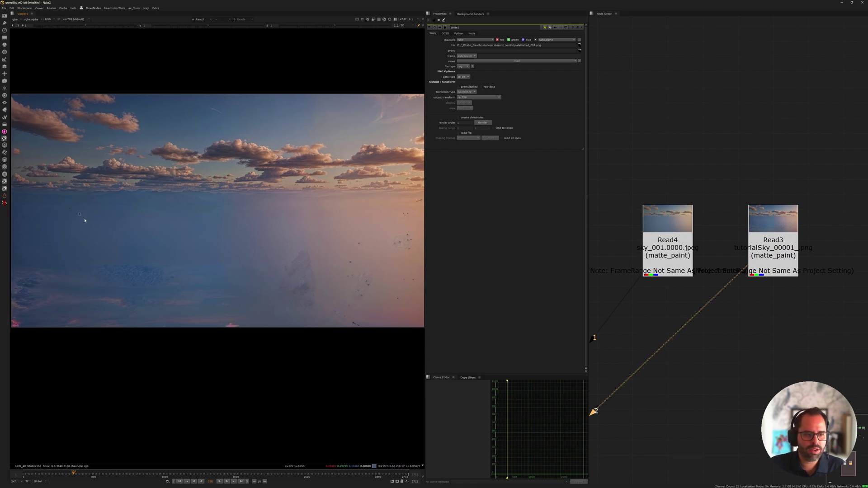
left_click_drag(99, 228, 296, 263, "ctrl")
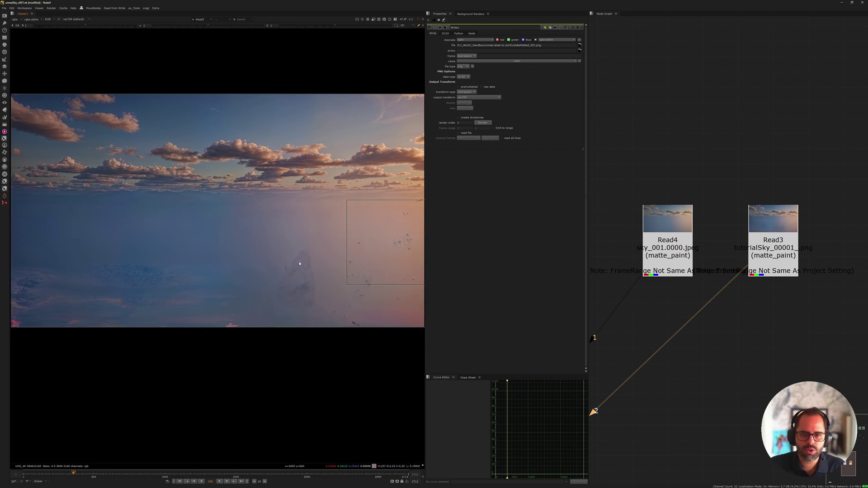
middle_click_drag(296, 263, 174, 164)
scroll(174, 164, "down", 2)
Compare Read4 and Read3 while sampling colours over an image region and zooming
key("1")
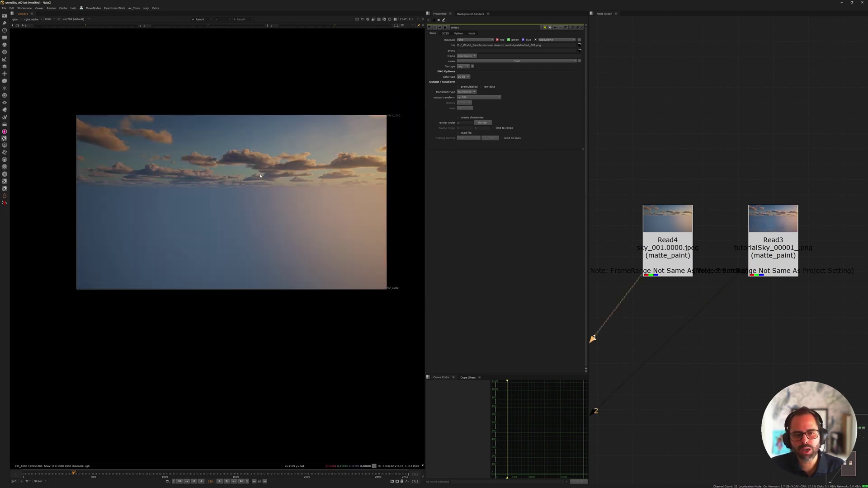
key("2")
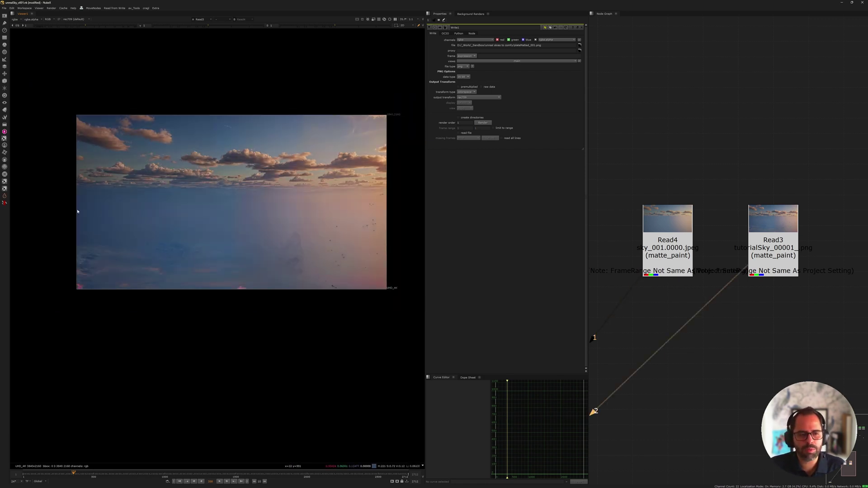
left_click_drag(74, 190, 149, 221, "ctrl+shift")
left_click_drag(203, 242, 395, 322, "ctrl+shift")
scroll(227, 166, "up", 8)
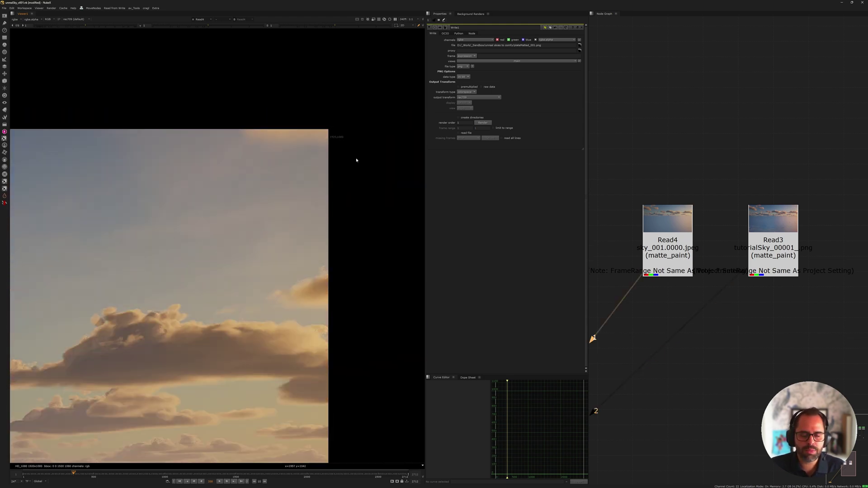
key("1")
scroll(270, 184, "down", 1)
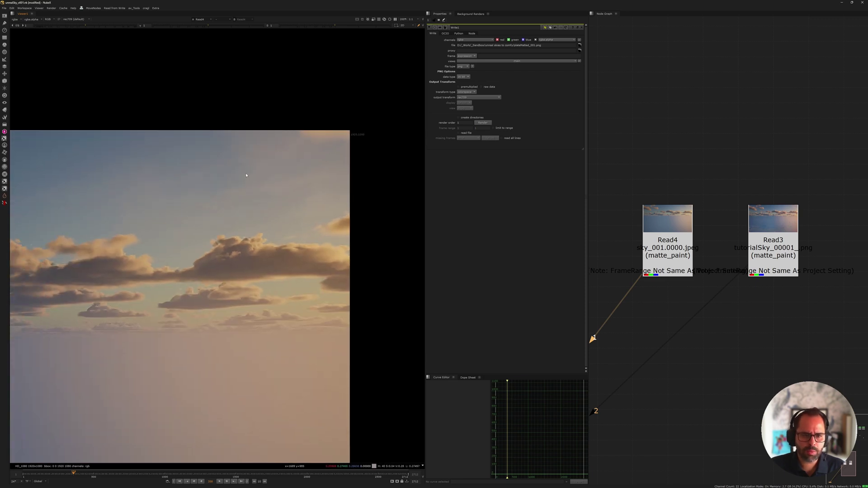
key("2")
key("f")
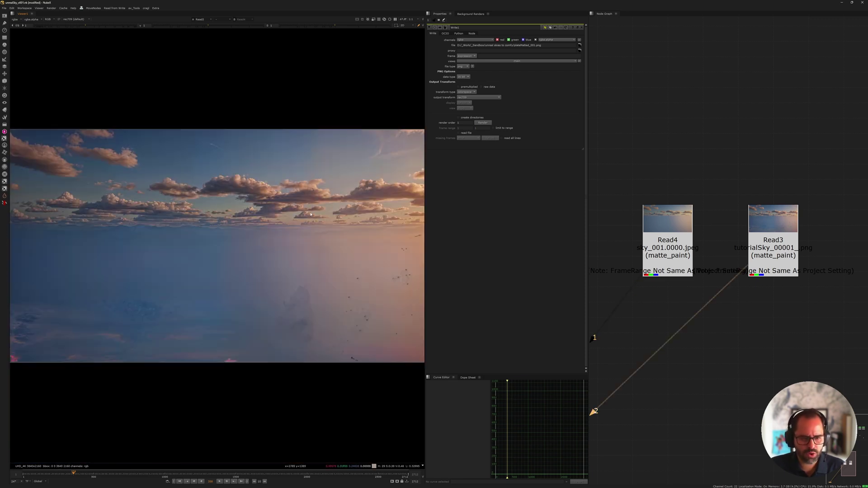
Rapidly flip viewer inputs 1 and 2 between Read4 and Read3, zooming in and out
key("1")
key("2")
key("1")
key("2")
key("1")
scroll(111, 158, "up", 3)
key("2")
key("2")
scroll(222, 207, "down", 5)
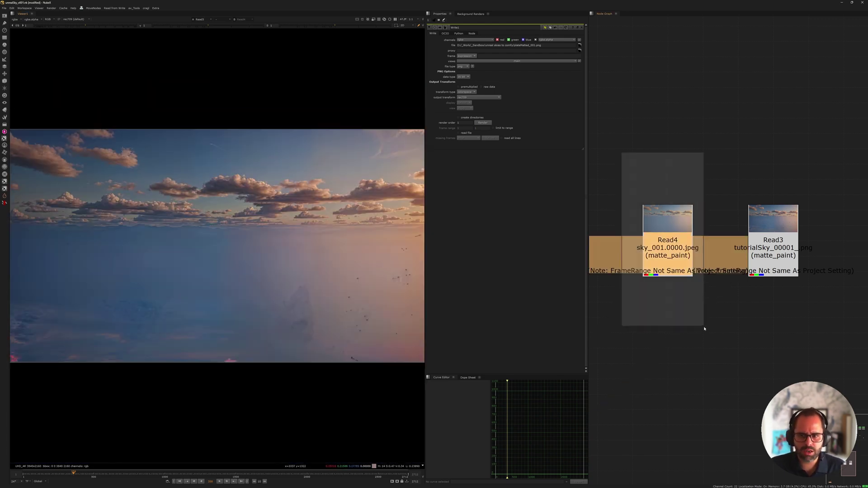
key("1")
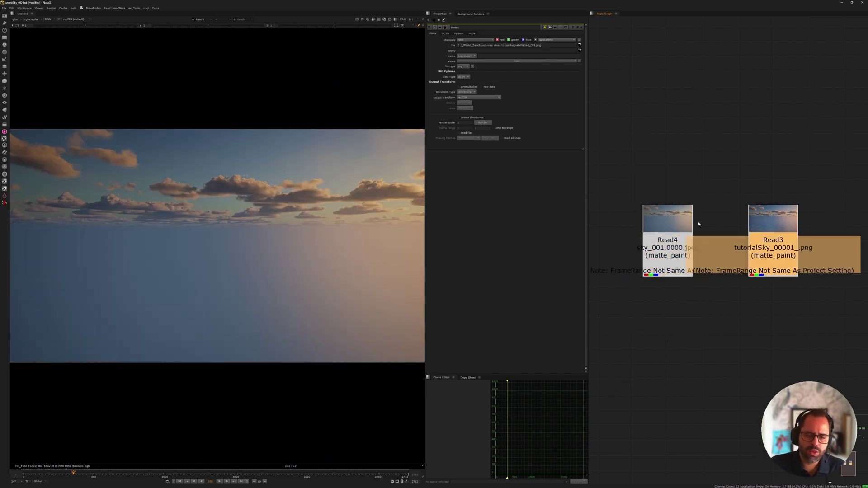
Sample top-right corner colours in Read4 and Read3, then pan and zoom the upscaled image
key("1")
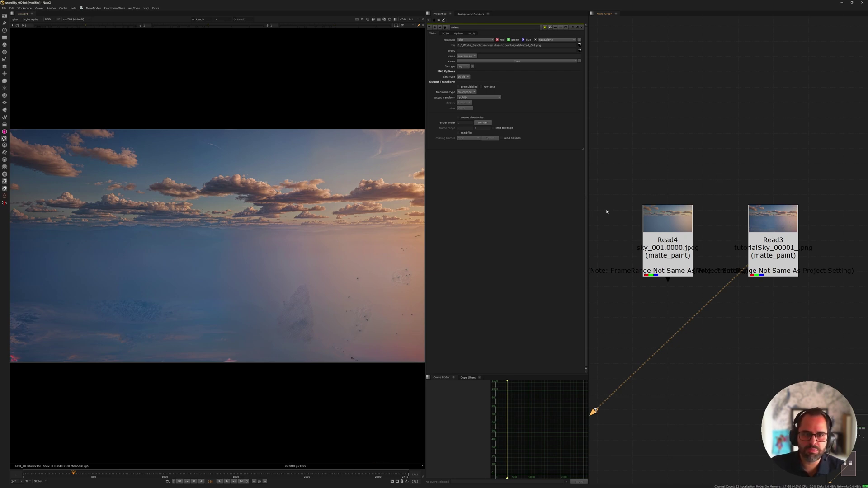
key("1")
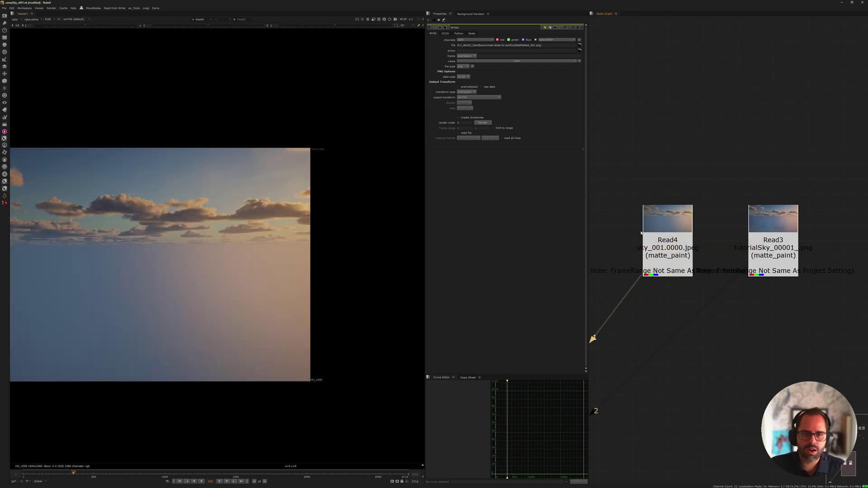
left_click(669, 276)
left_click_drag(230, 139, 319, 189, "ctrl")
left_click(738, 217)
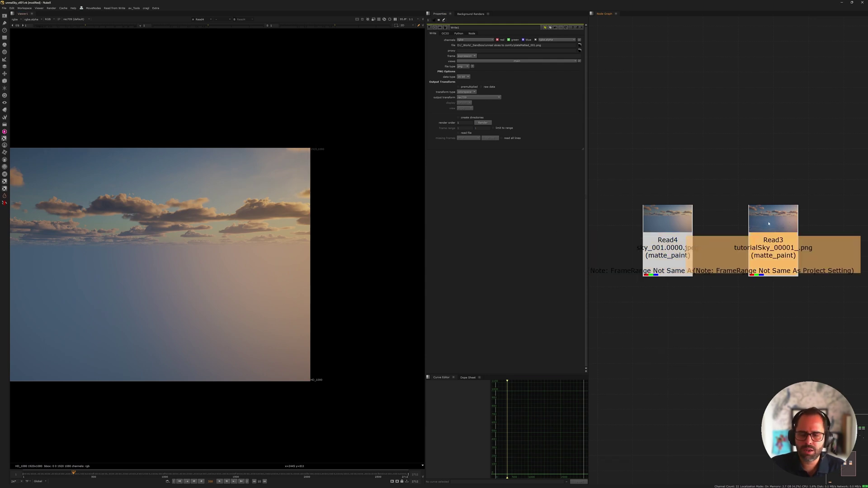
key("2")
left_click_drag(252, 138, 330, 191, "ctrl")
scroll(330, 191, "down", 1)
middle_click_drag(288, 171, 275, 169)
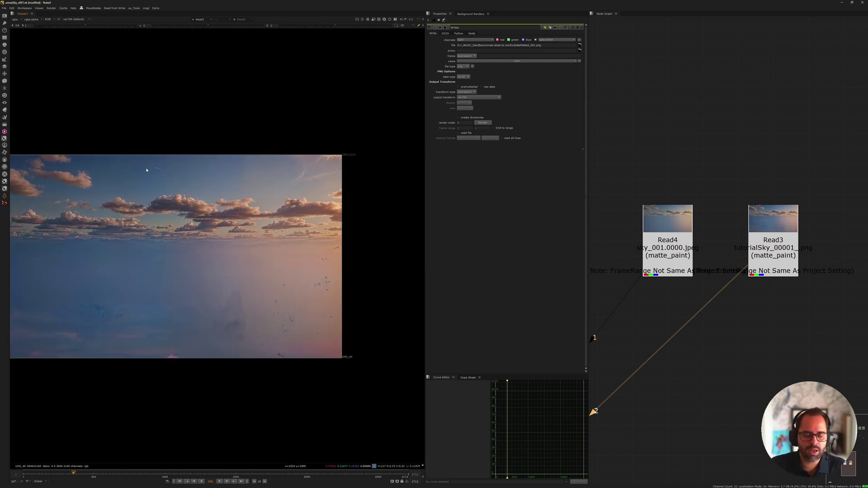
middle_click_drag(135, 165, 194, 196)
scroll(290, 184, "up", 1)
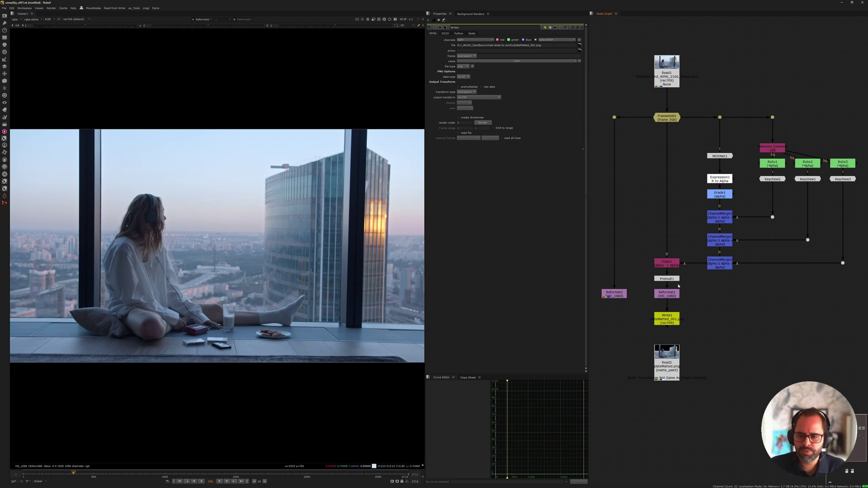
View the re-read plateMatted plate, checking its alpha matte and then the RGB image
left_click(666, 363)
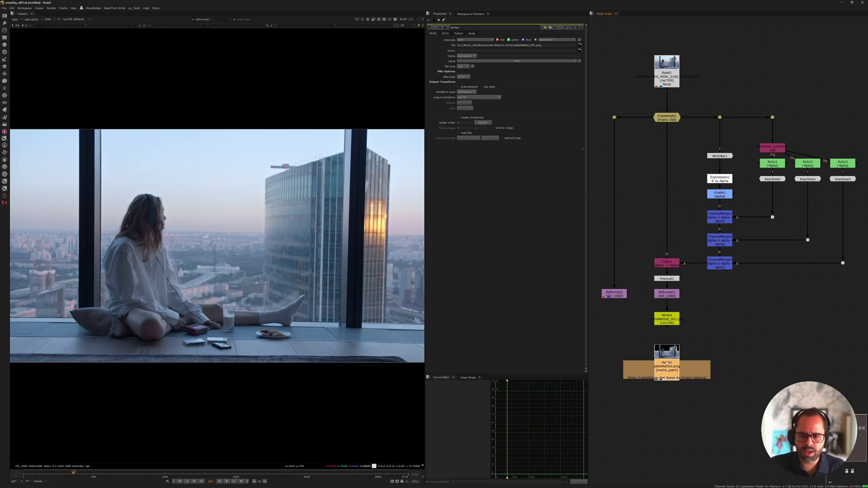
key("1")
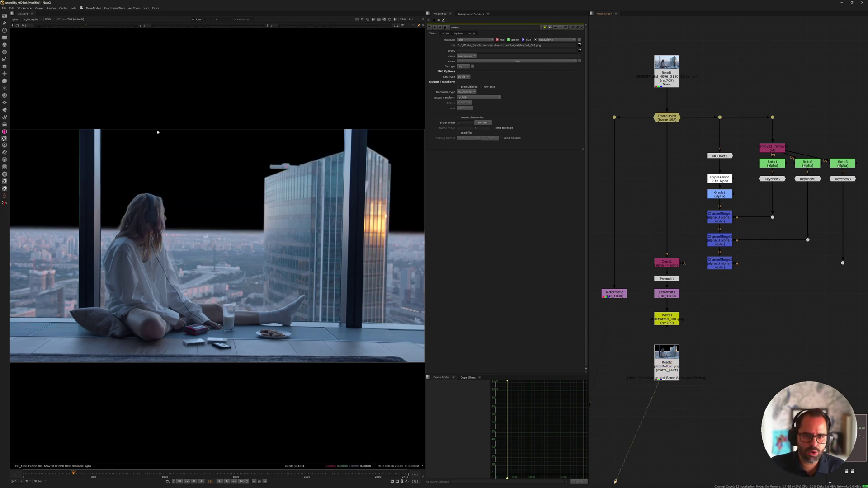
key("a")
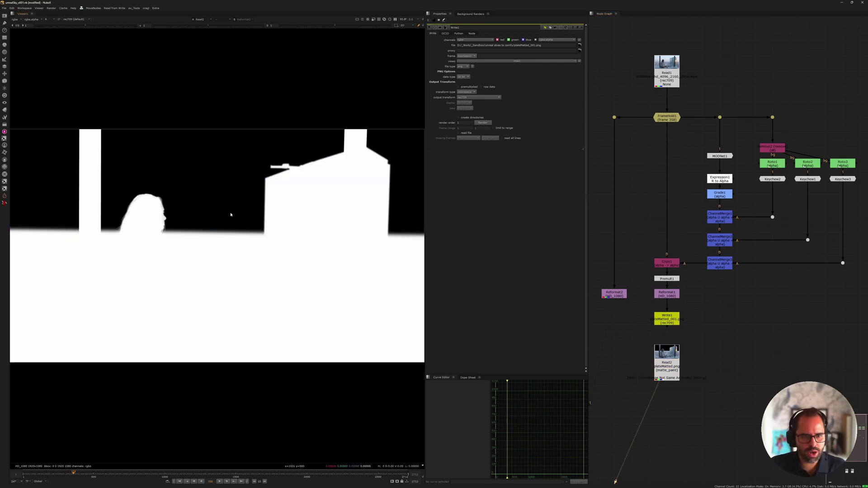
key("a")
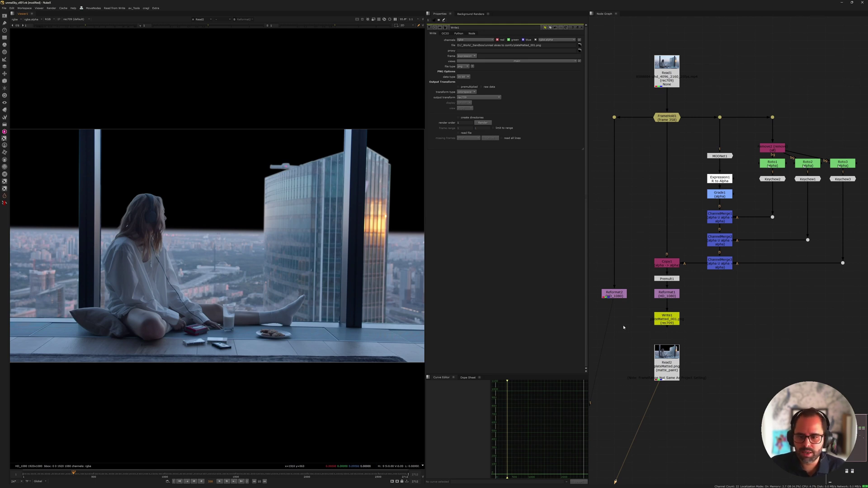
Bring the Copy1-to-Write1 chain into view and select Write1 to see its settings
scroll(627, 326, "up", 3)
middle_click_drag(544, 234, 544, 195)
scroll(635, 265, "up", 3)
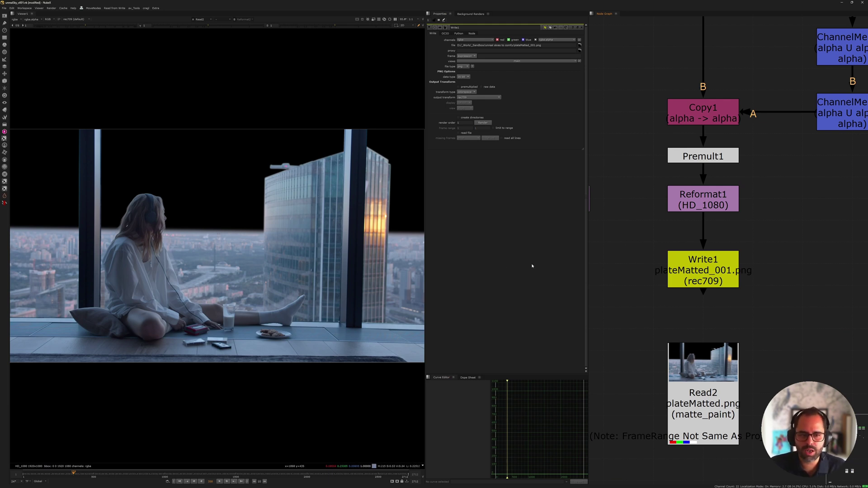
left_click_drag(694, 275, 694, 270)
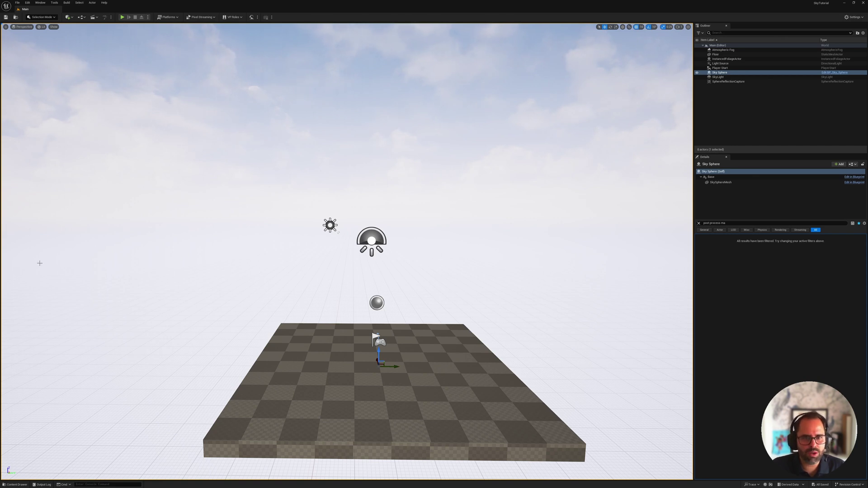
Create and open a new folder under Content in the Content Drawer
key("ctrl+space")
left_click(178, 366)
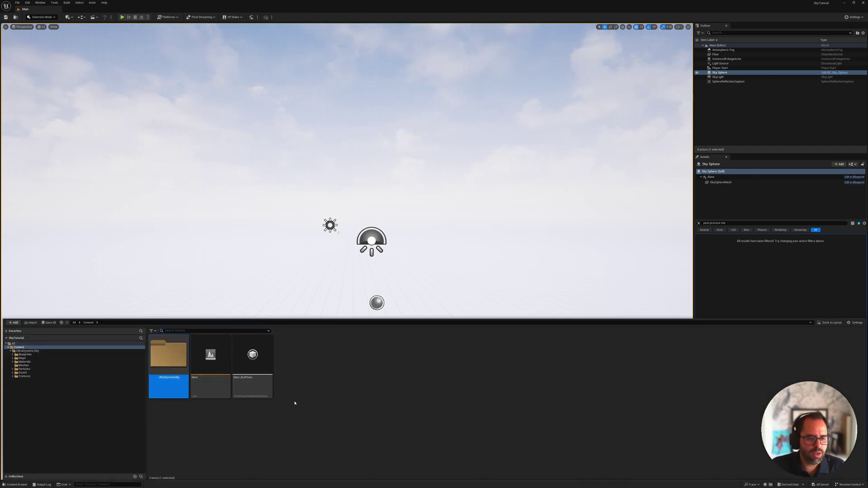
left_click(297, 357)
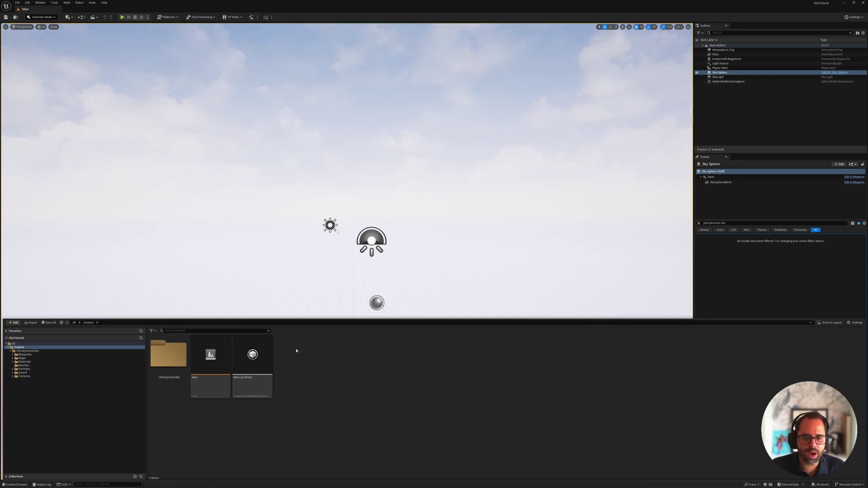
right_click(292, 355)
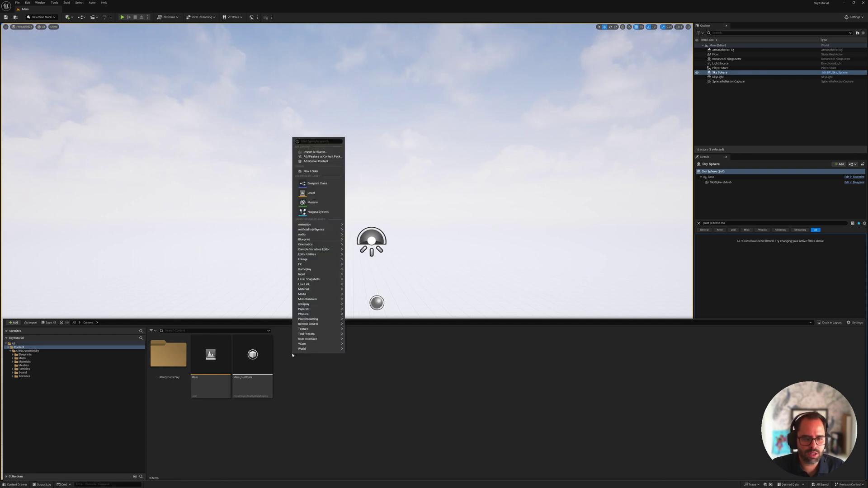
left_click(310, 173)
type("Alex")
key("Return")
double_click(158, 363)
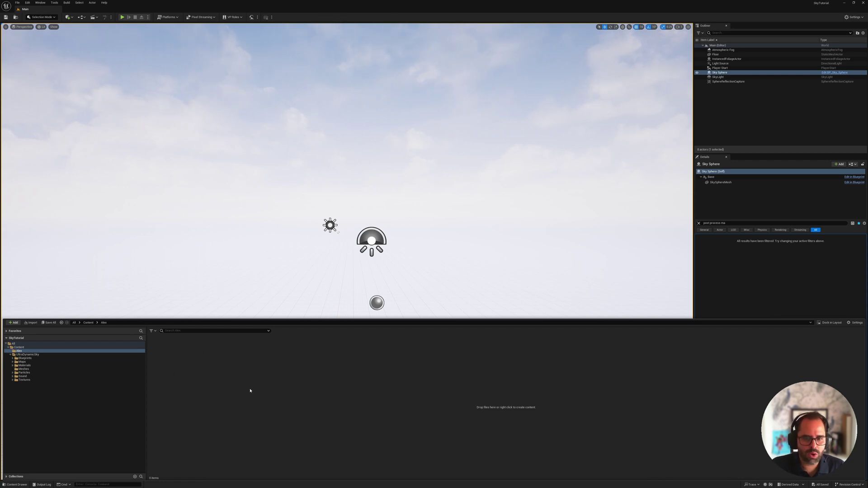
Import plateMatted_001 into the new folder, inspect it and save the texture
key("alt+Tab")
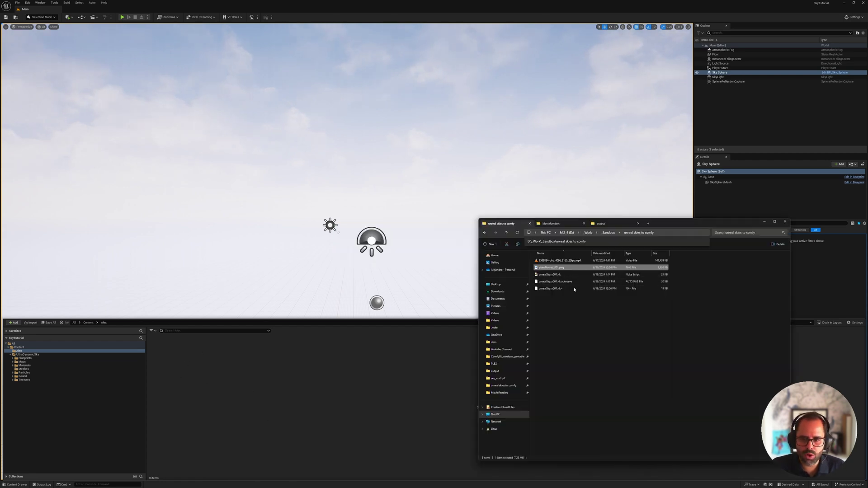
left_click_drag(211, 370, 211, 368)
double_click(182, 367)
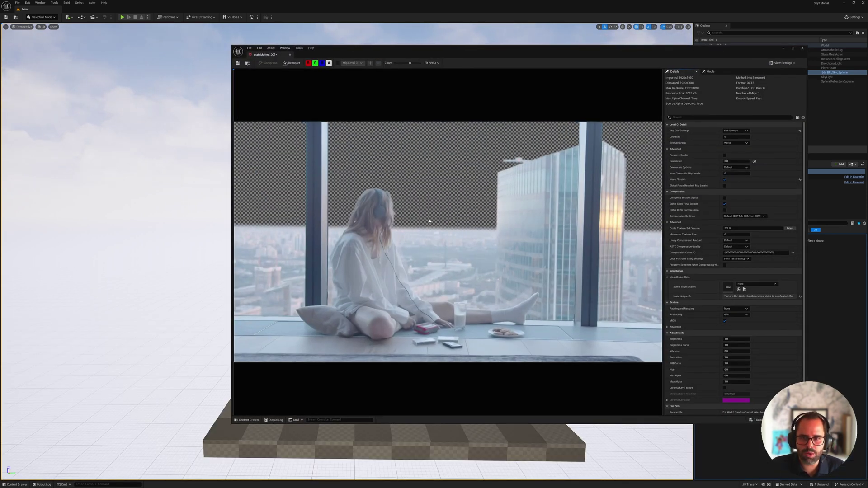
left_click_drag(467, 55, 290, 62)
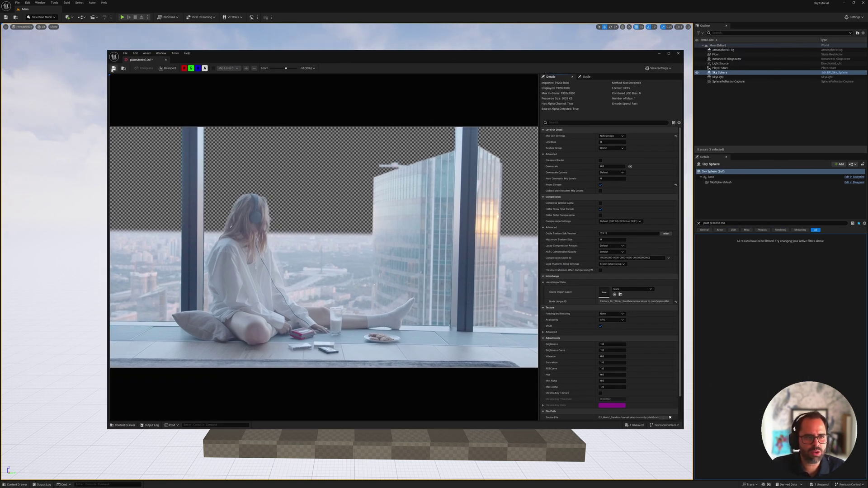
left_click(113, 67)
left_click(25, 277)
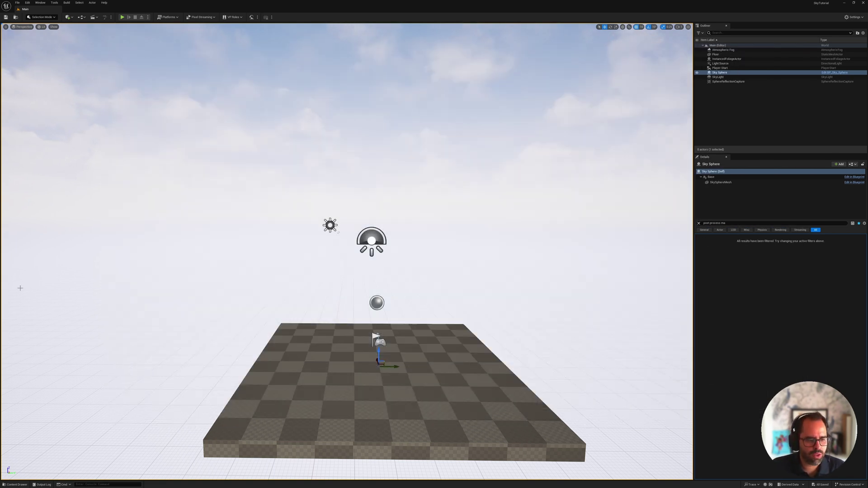
Create a new material asset beside the plate texture and name it PPM_Master
key("ctrl+space")
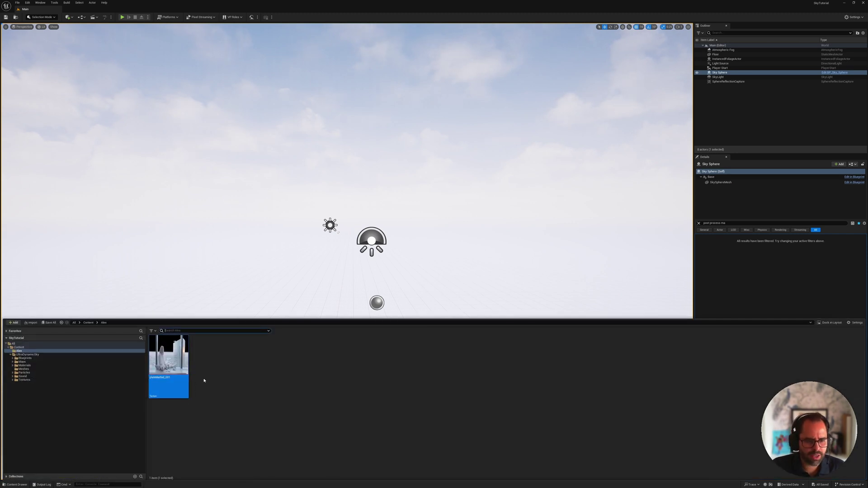
left_click(215, 361)
right_click(220, 354)
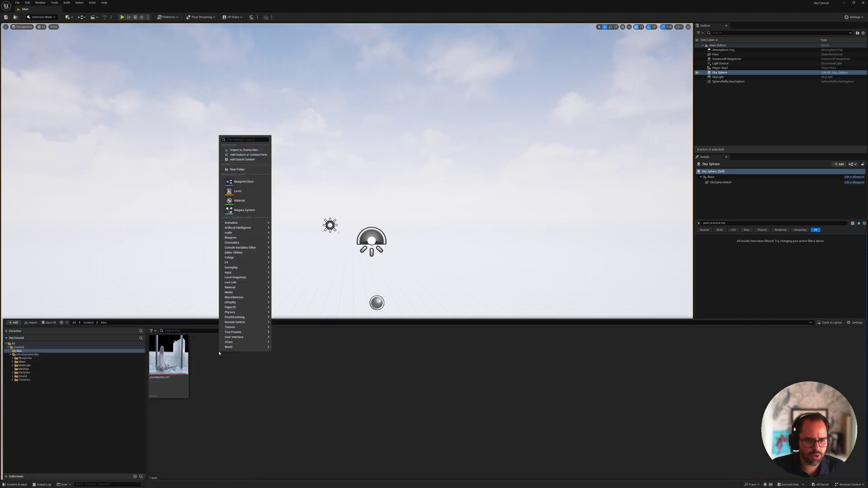
left_click(242, 200)
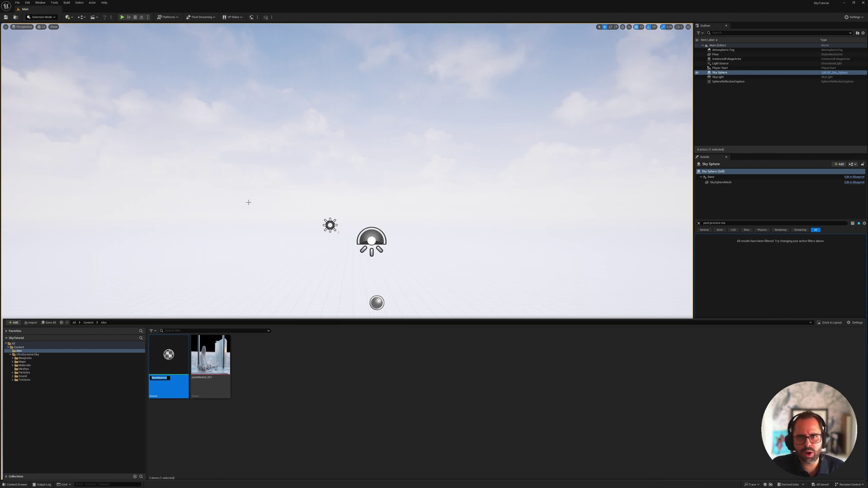
type("PPM")
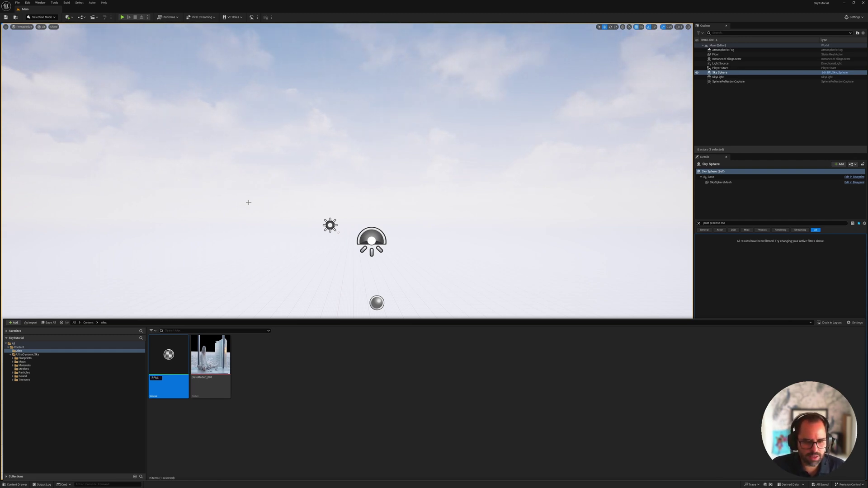
type("_Master")
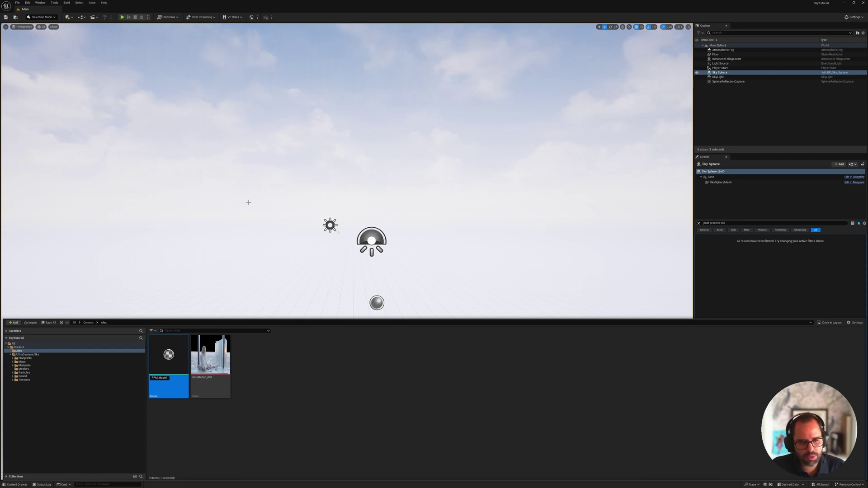
key("Return")
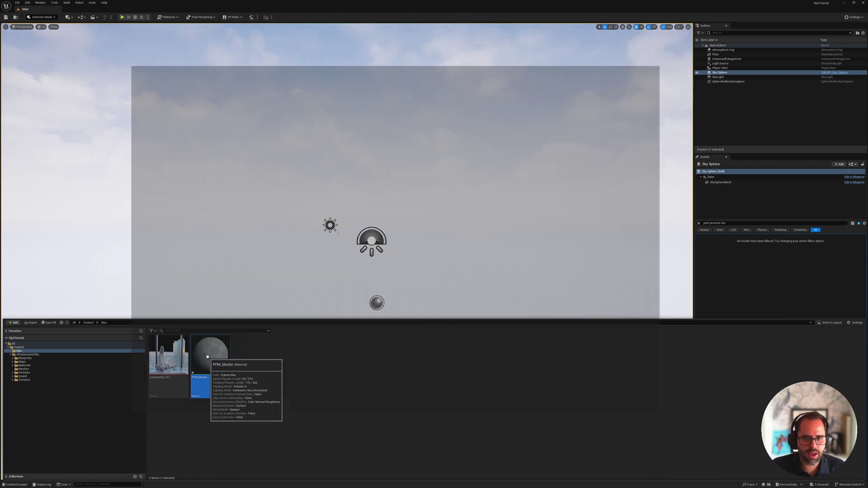
Open PPM_Master and set its Material Domain to Post Process
double_click(207, 357)
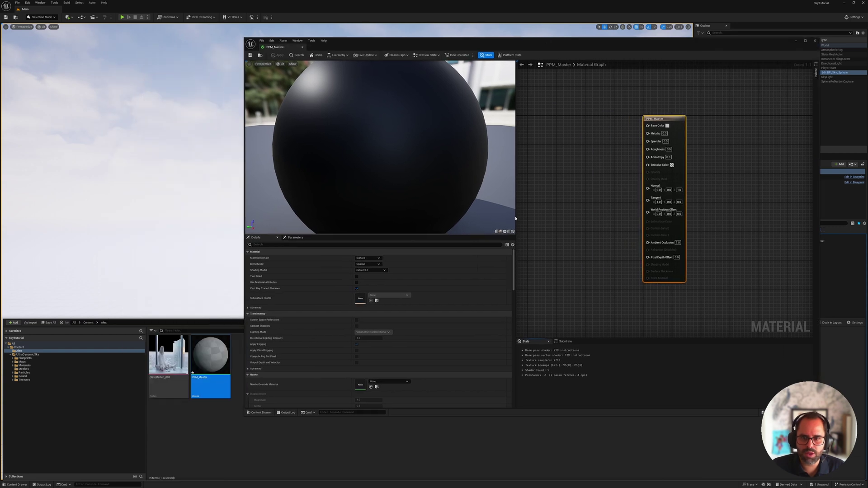
left_click_drag(515, 219, 385, 219)
left_click_drag(563, 123, 746, 113)
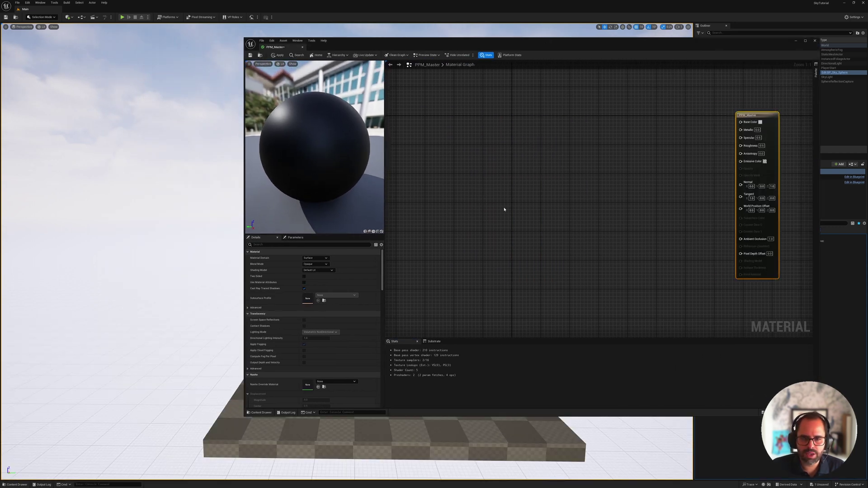
left_click(321, 258)
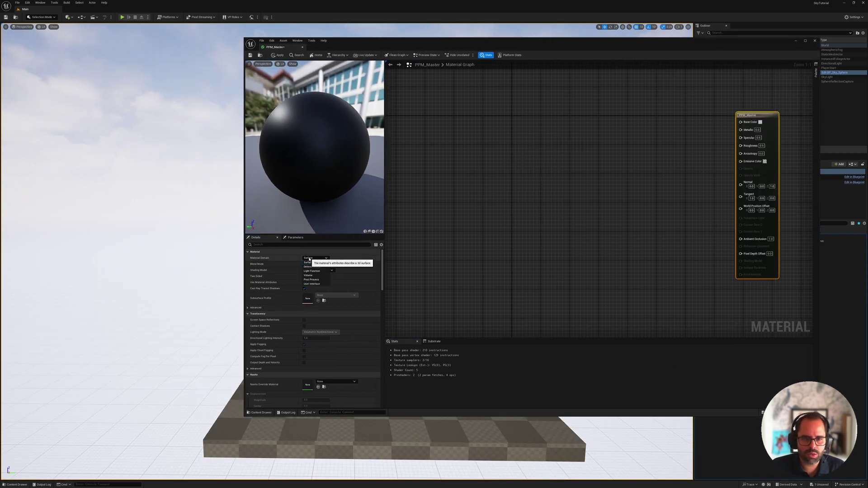
left_click(320, 280)
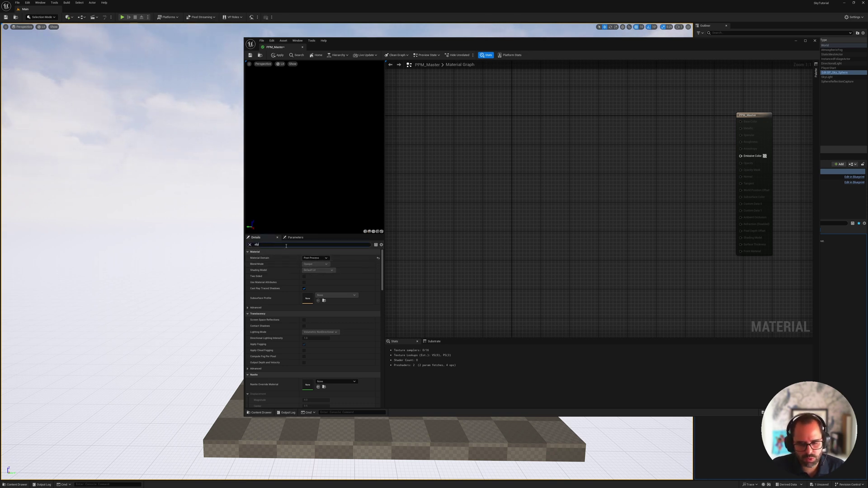
Enable the material's alpha output and set its Blend Mode to Translucent
type("ha")
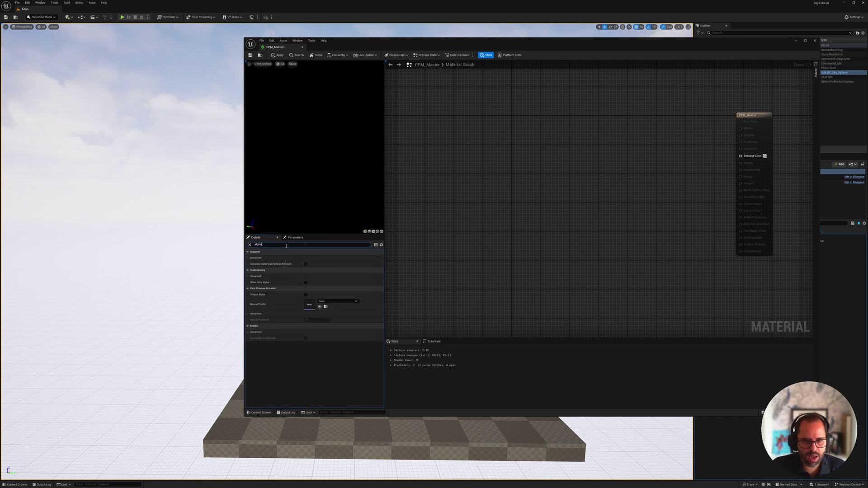
left_click(306, 276)
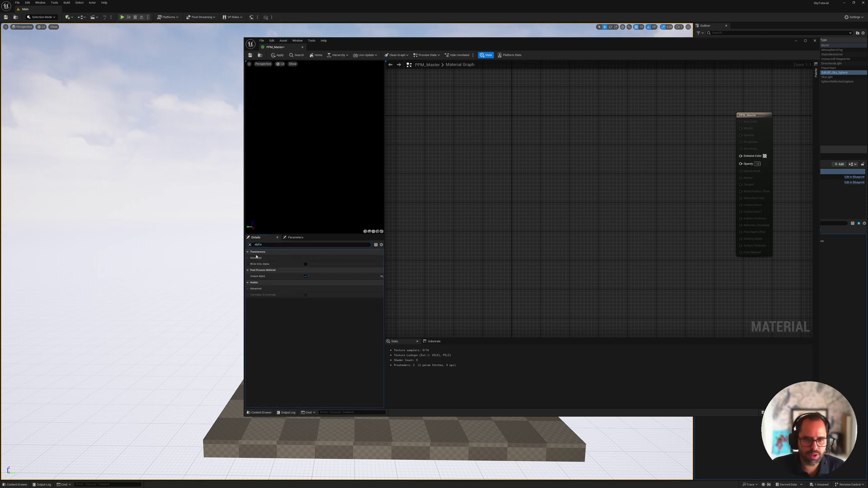
left_click(249, 246)
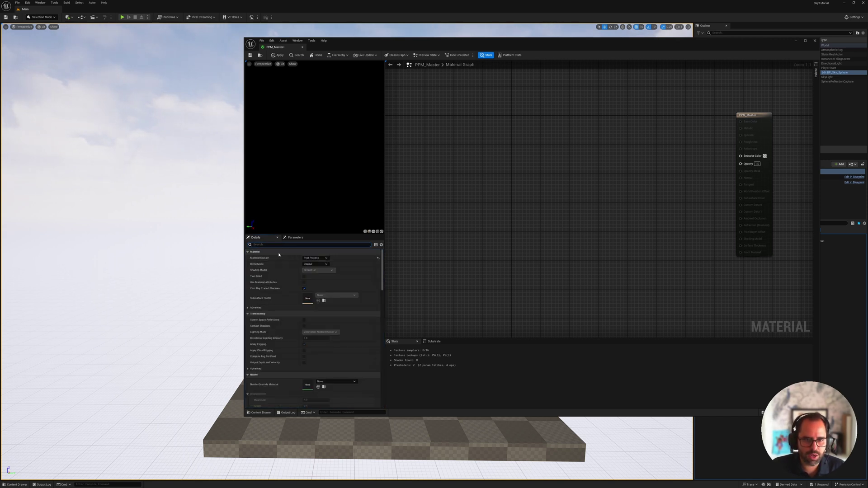
left_click(312, 265)
left_click(316, 278)
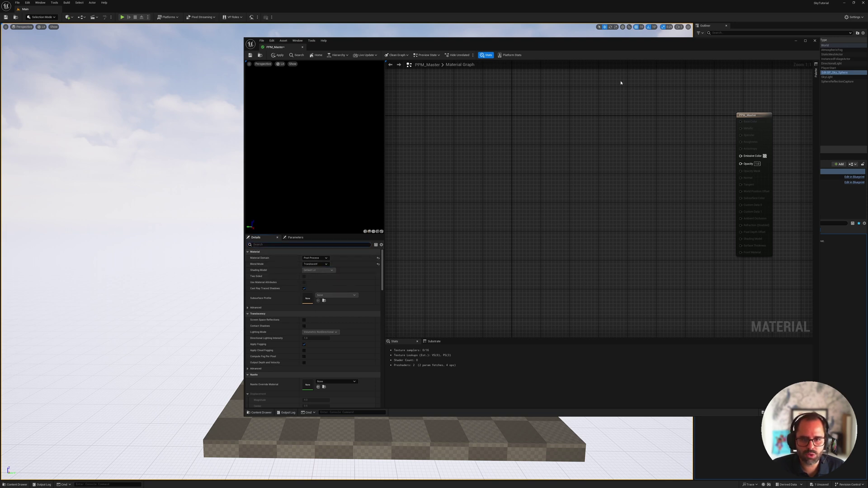
right_click_drag(521, 160, 521, 178)
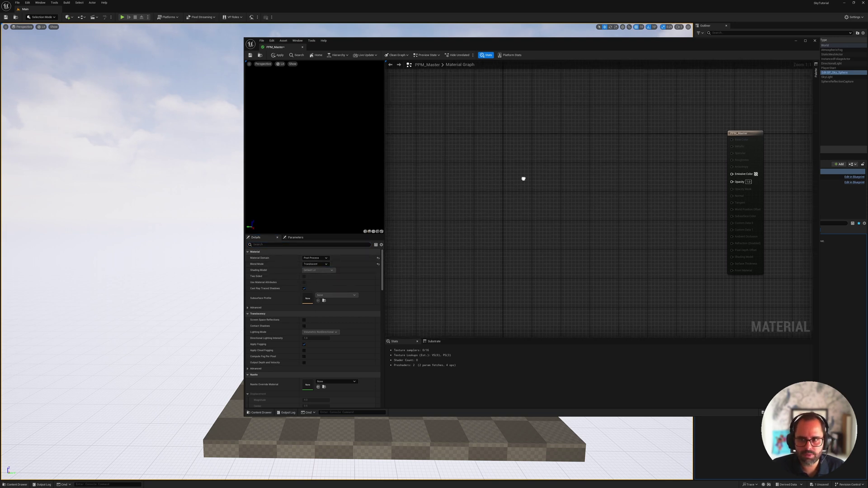
left_click(13, 484)
Drag plateMatted_001 into the graph as a Texture Sample node
left_click(168, 357)
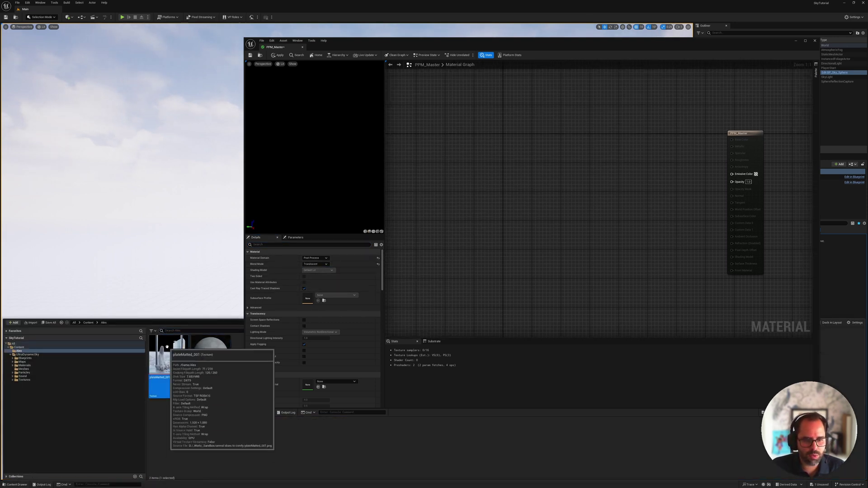
left_click_drag(168, 357, 437, 167)
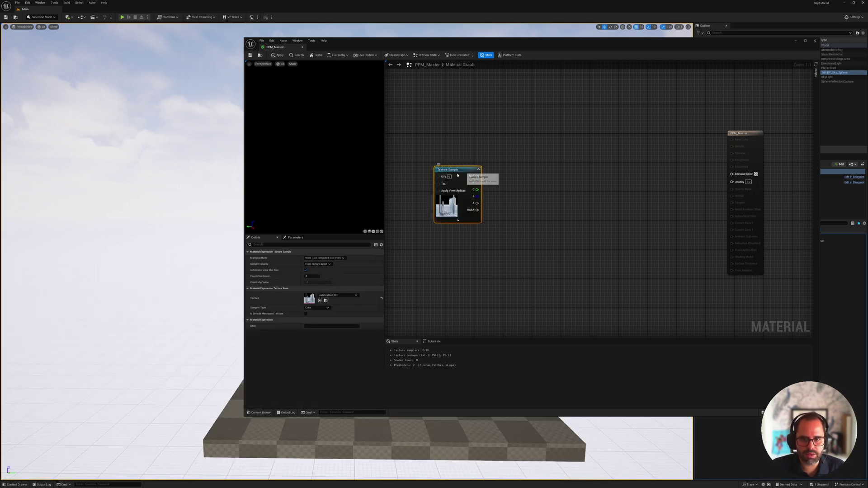
right_click_drag(524, 176, 507, 194)
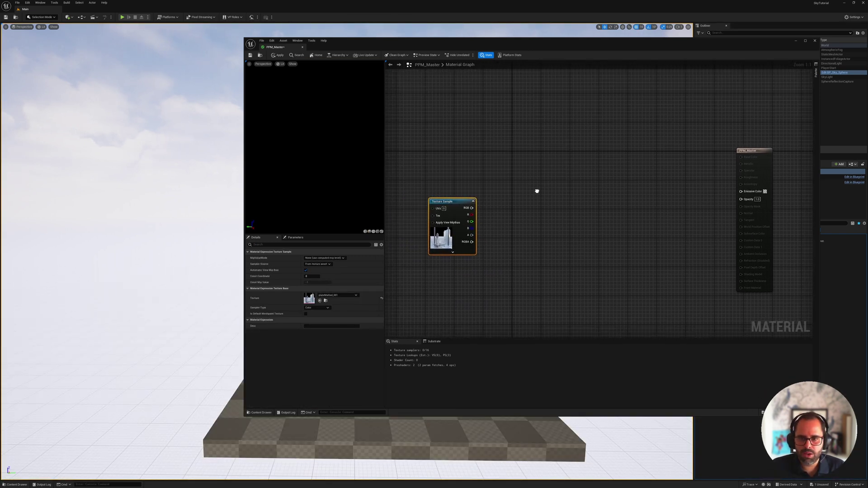
left_click(485, 145)
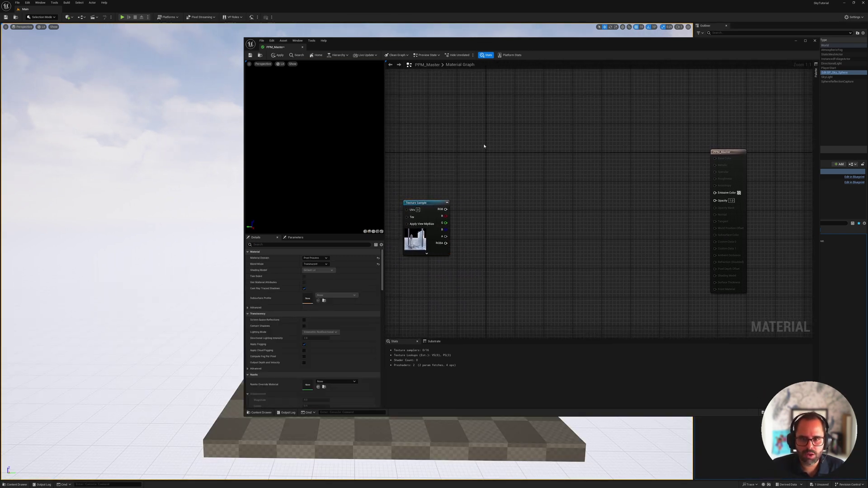
Add a SceneTexture node and set its Scene Texture Id to PostProcessInput0
right_click(484, 145)
type("scene")
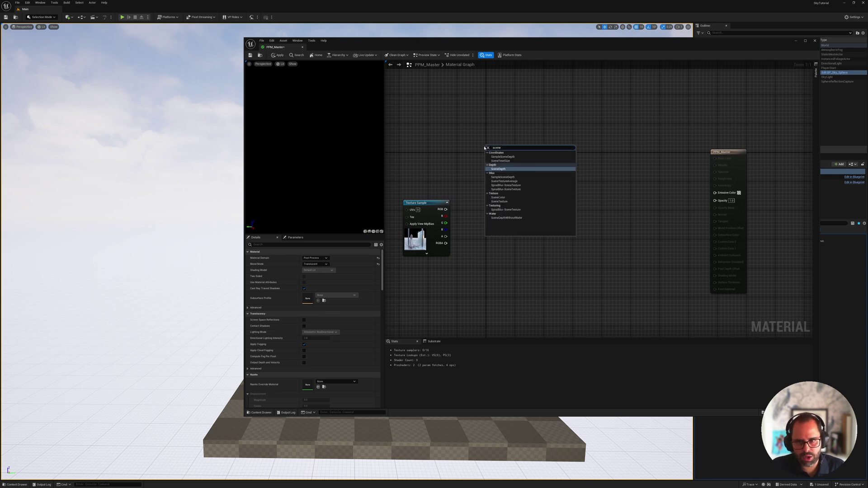
type("tex")
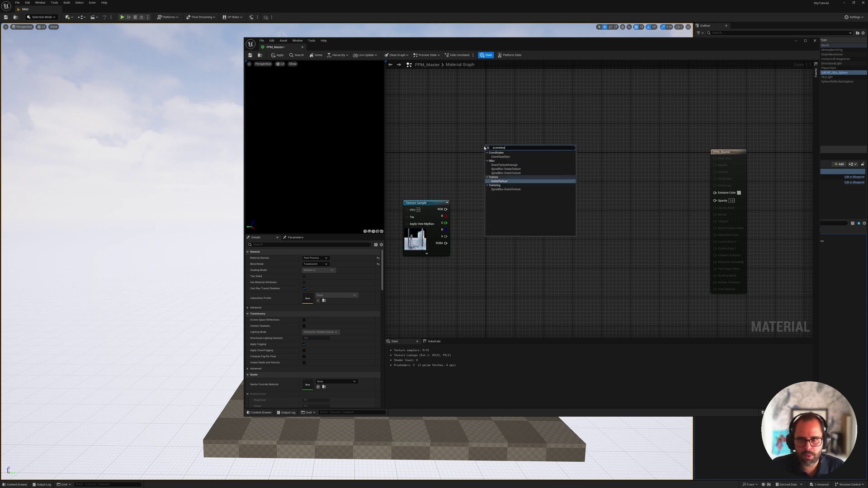
key("Return")
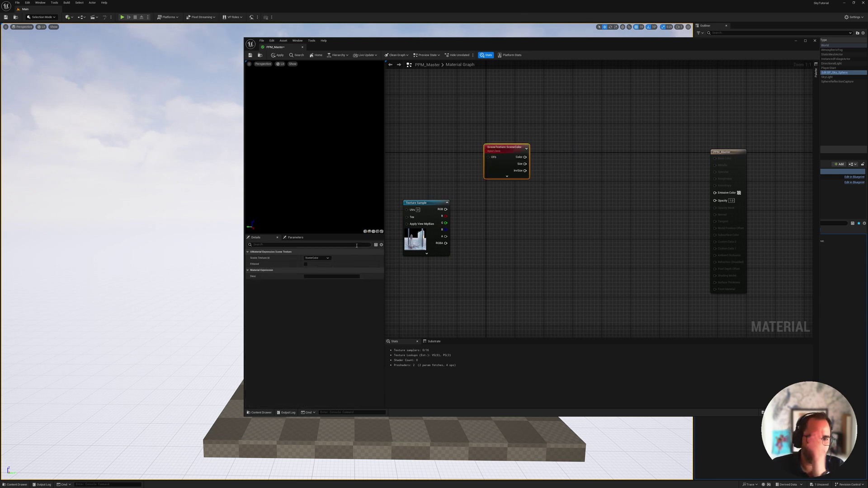
left_click(317, 258)
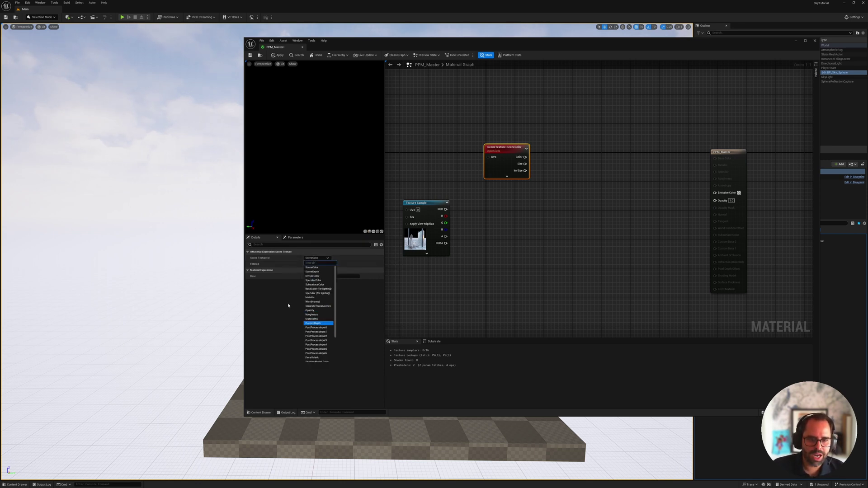
left_click(315, 327)
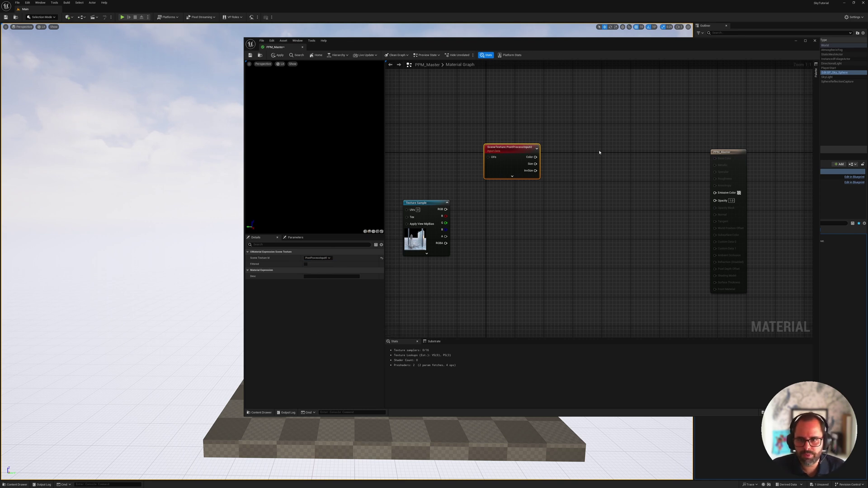
Add a Lerp taking SceneTexture Color as A and plate RGBA as B, output to Emissive Color
right_click_drag(598, 152, 566, 155)
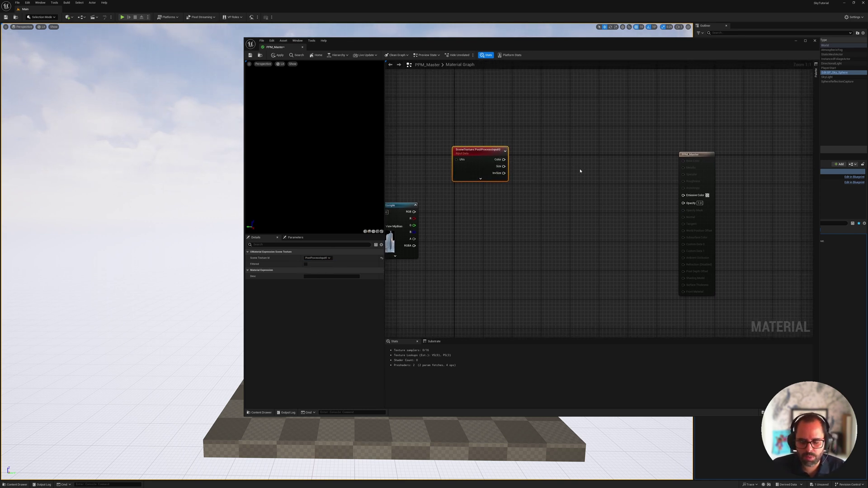
left_click(578, 171)
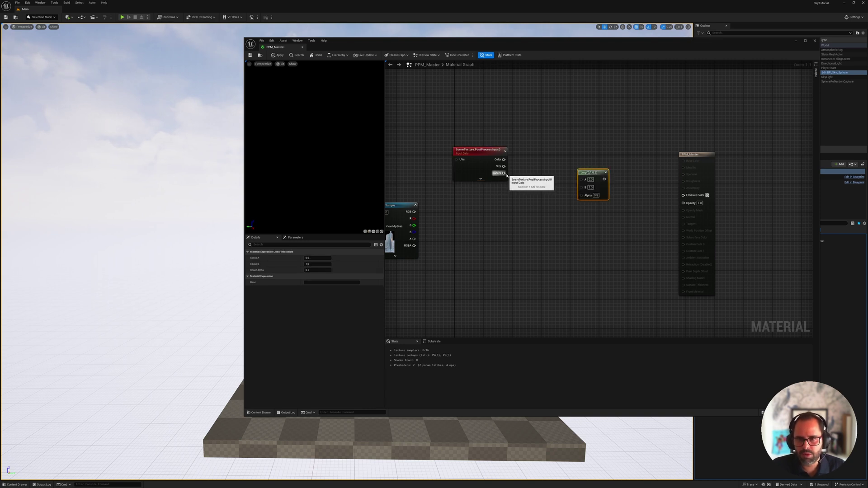
left_click_drag(504, 160, 582, 183)
right_click_drag(511, 197, 535, 182)
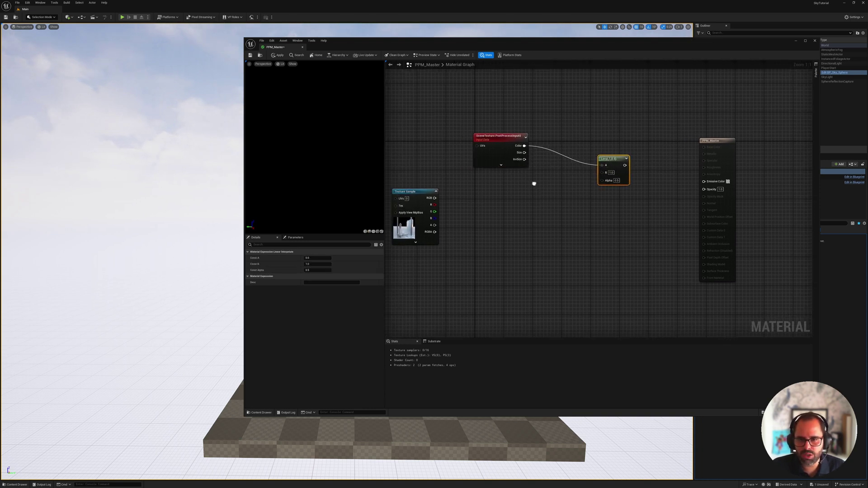
left_click_drag(437, 232, 594, 162)
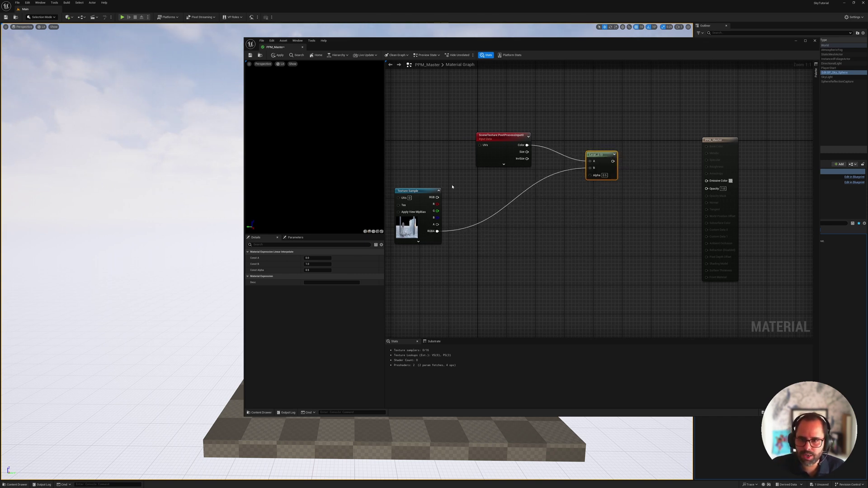
left_click_drag(612, 161, 707, 181)
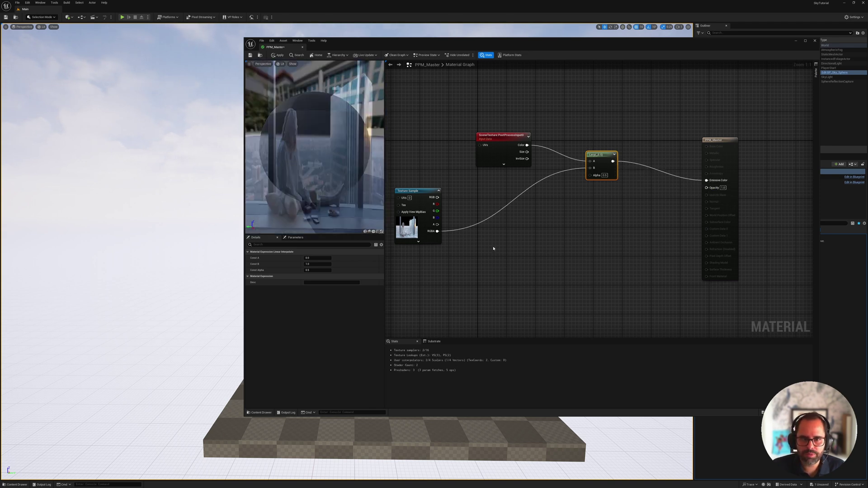
right_click_drag(492, 248, 526, 239)
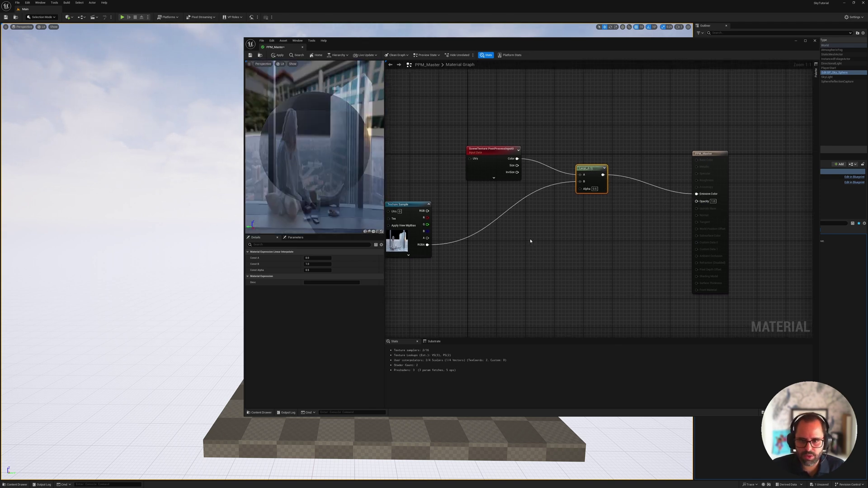
Add a ComponentMask keeping only the A channel and wire the plate texture into it
right_click(531, 239)
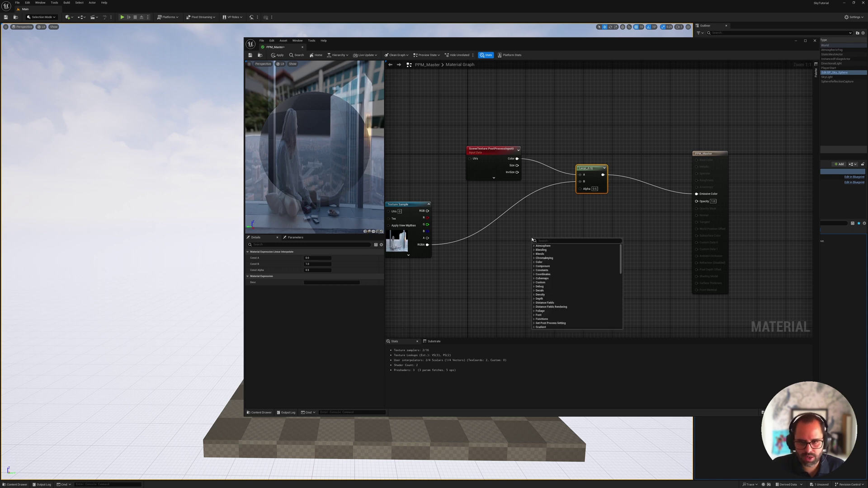
type("mask")
left_click(546, 287)
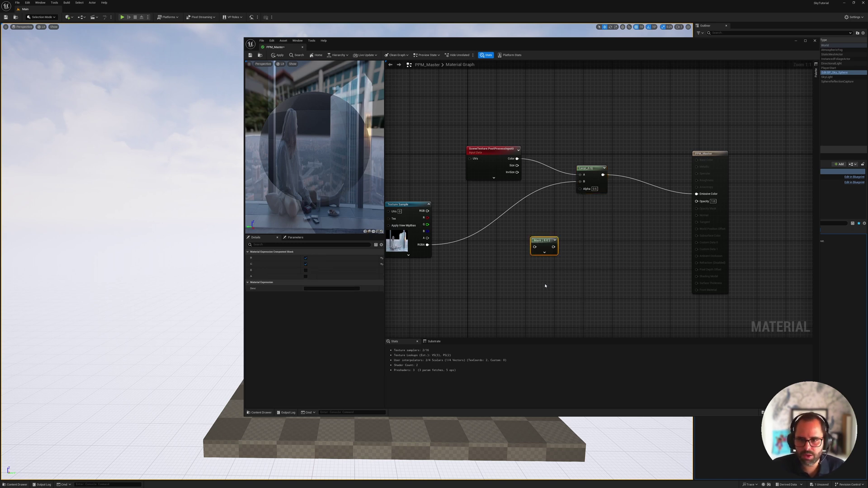
left_click(544, 254)
left_click(544, 254)
left_click(543, 261)
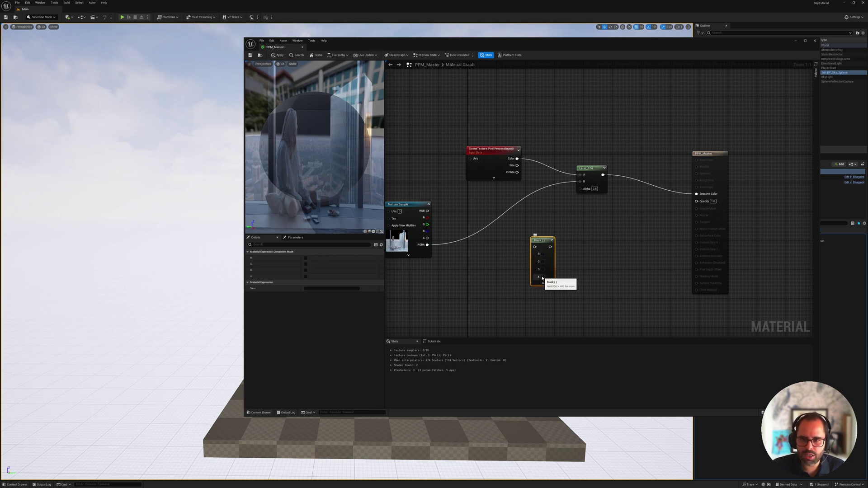
left_click(542, 276)
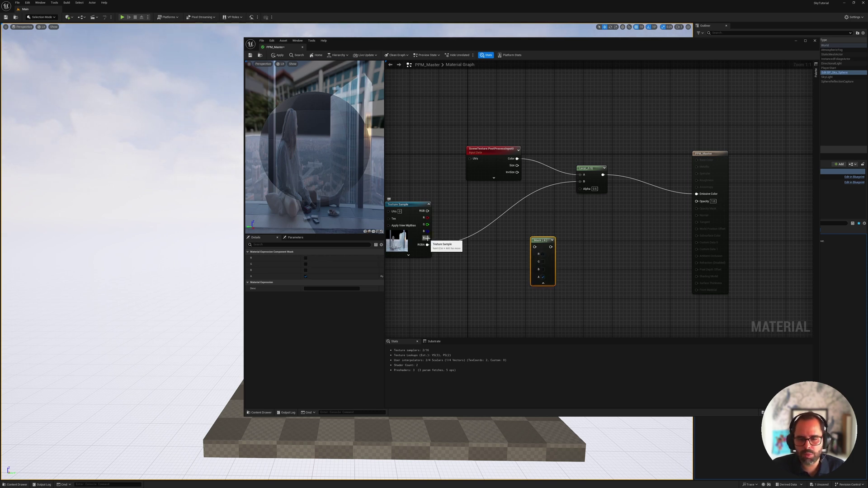
left_click_drag(427, 237, 695, 200)
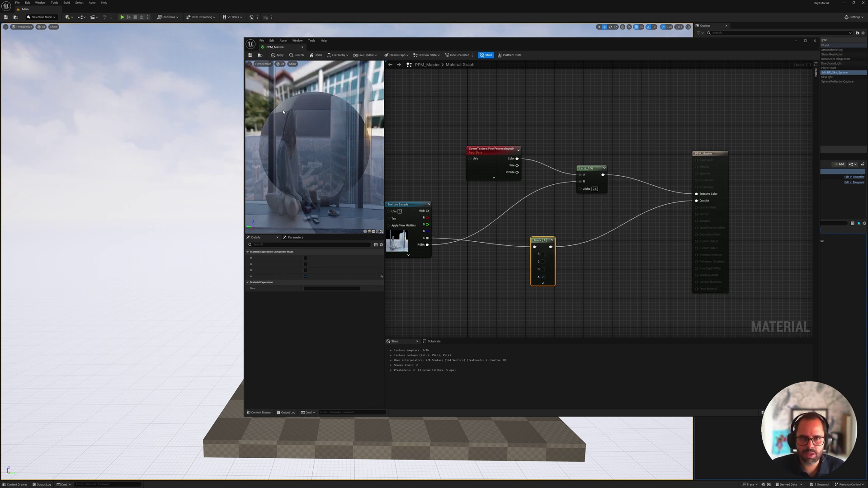
Widen the material preview and set the Lerp alpha to 1
left_click_drag(385, 190, 510, 189)
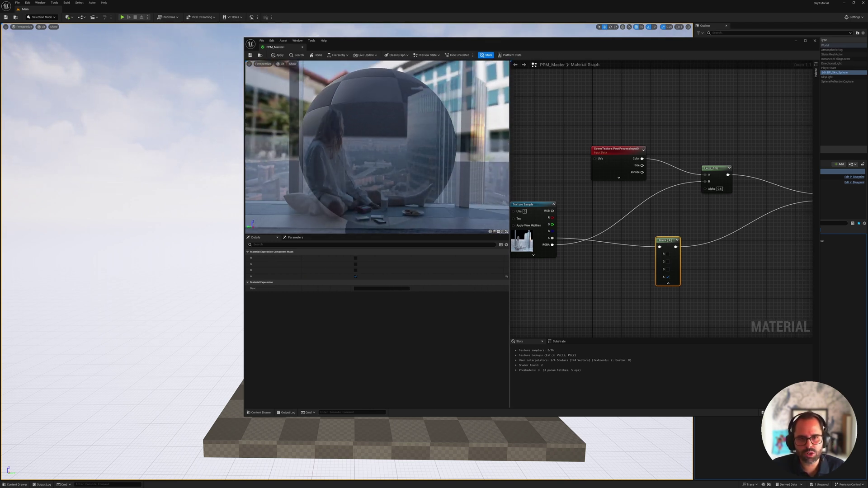
right_click_drag(737, 194, 678, 198)
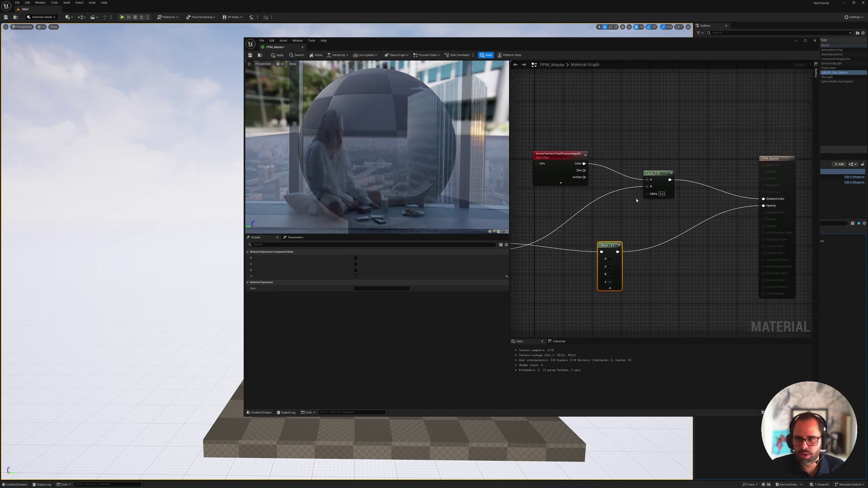
type("1")
key("Return")
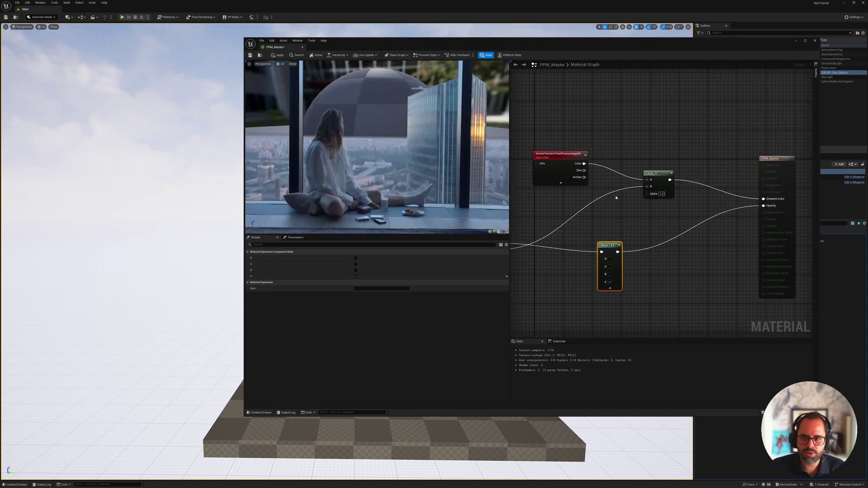
Turn the Lerp's alpha into a scalar parameter named Alpha with a default value of 1
right_click_drag(604, 227, 647, 220)
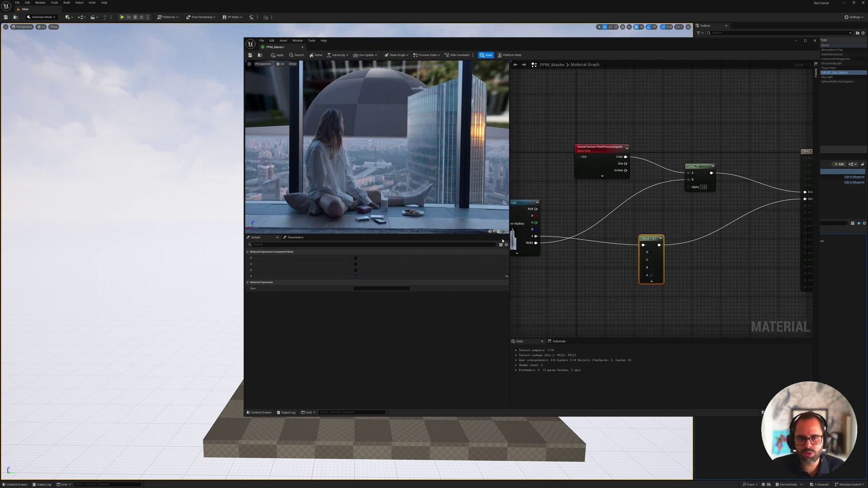
right_click_drag(637, 212, 598, 236)
right_click(656, 211)
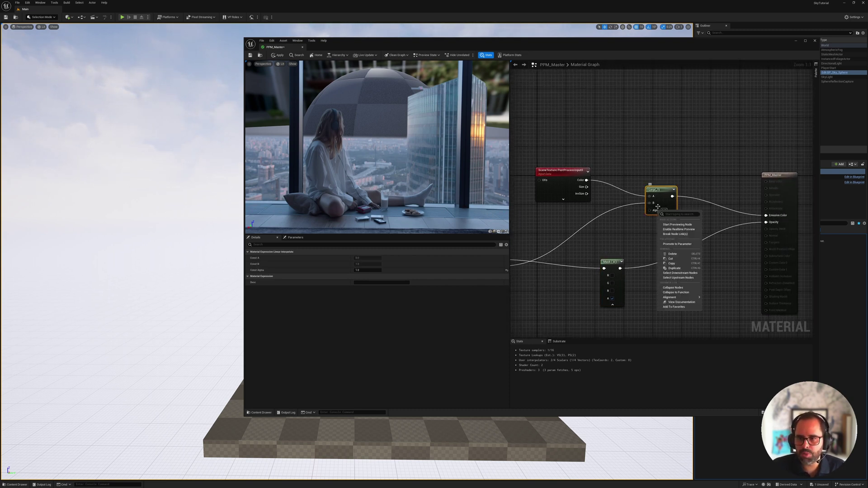
left_click(679, 244)
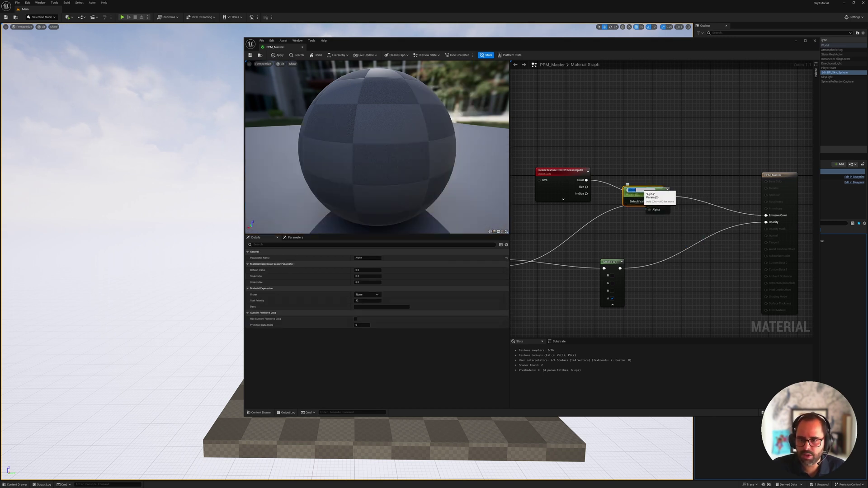
left_click_drag(656, 200, 627, 243)
left_click(626, 243)
type("1")
key("Return")
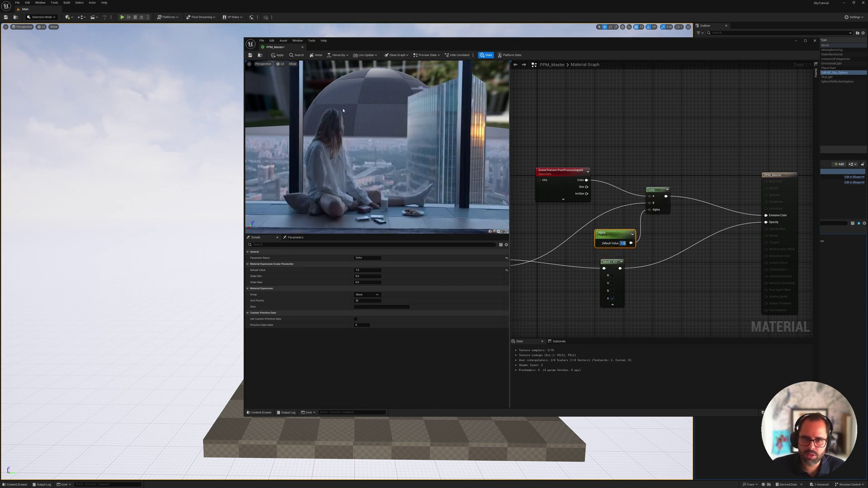
Convert the plate Texture Sample into a texture parameter named plate_texture
right_click_drag(564, 185, 590, 192)
left_click(591, 176)
right_click(590, 175)
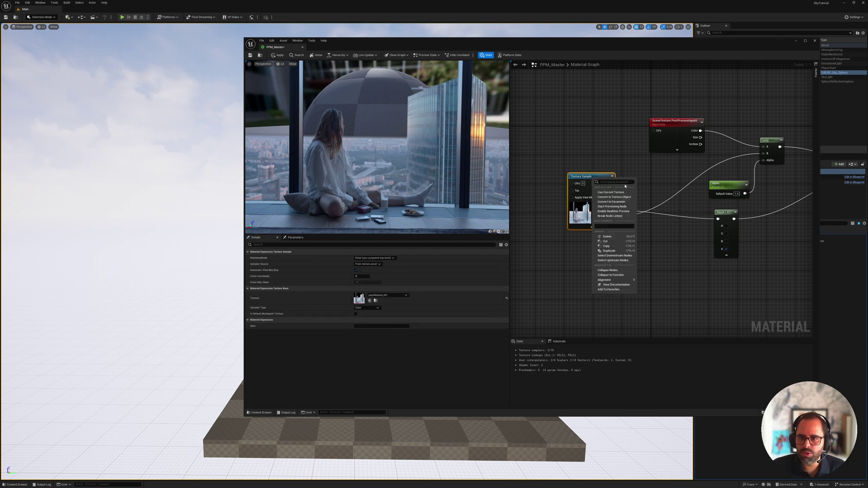
left_click(611, 201)
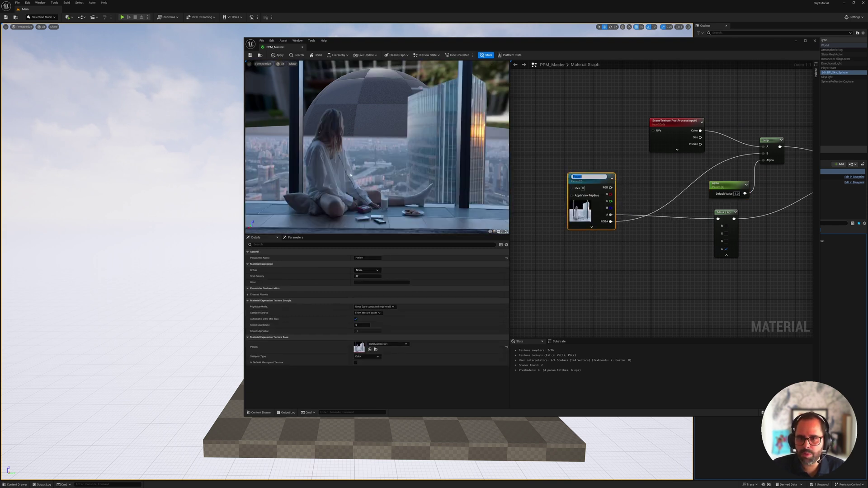
type("plate_texture")
key("Return")
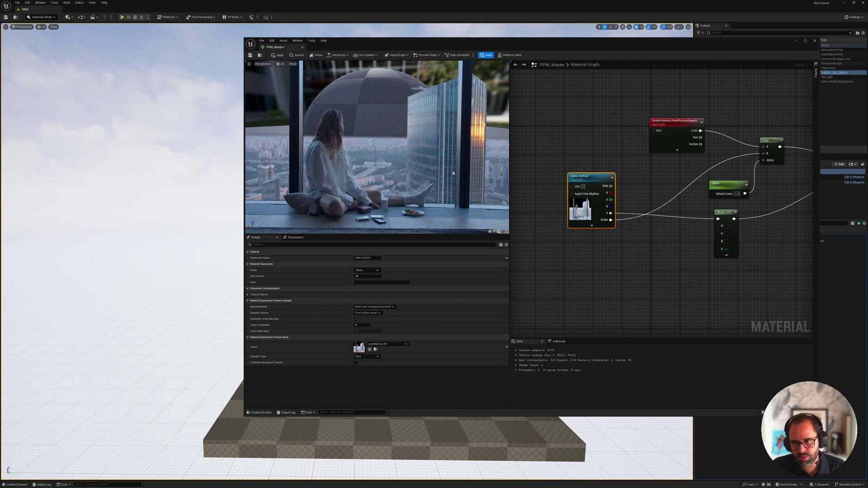
Save the PPM_Master material
left_click(630, 194)
right_click_drag(683, 184, 641, 180)
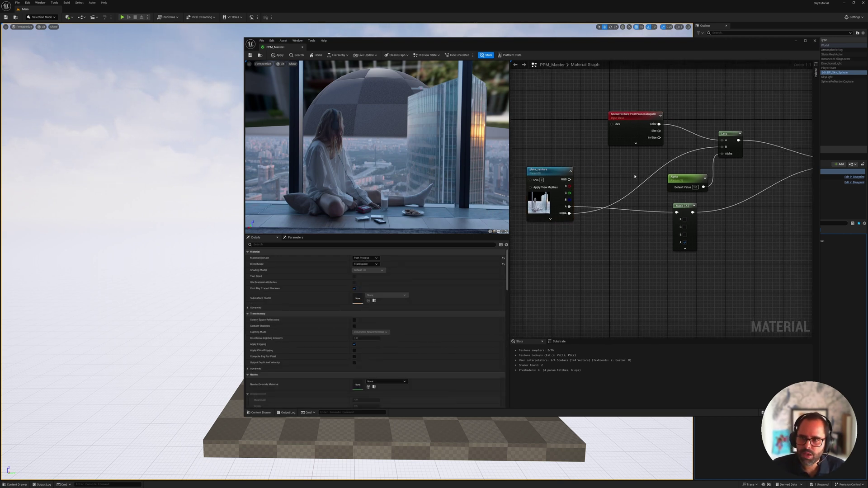
left_click(678, 181)
left_click_drag(699, 44, 631, 41)
left_click(182, 52)
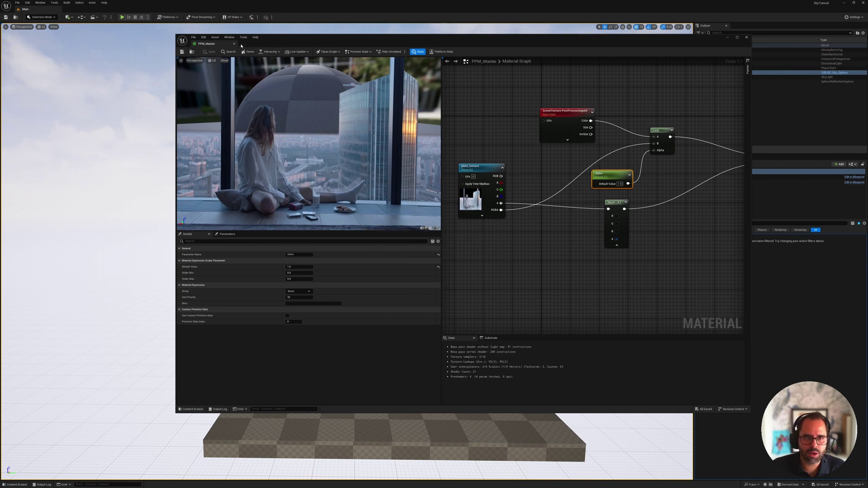
Close the material editor and create PPM_Master_Inst from PPM_Master in the Content Drawer
left_click(234, 44)
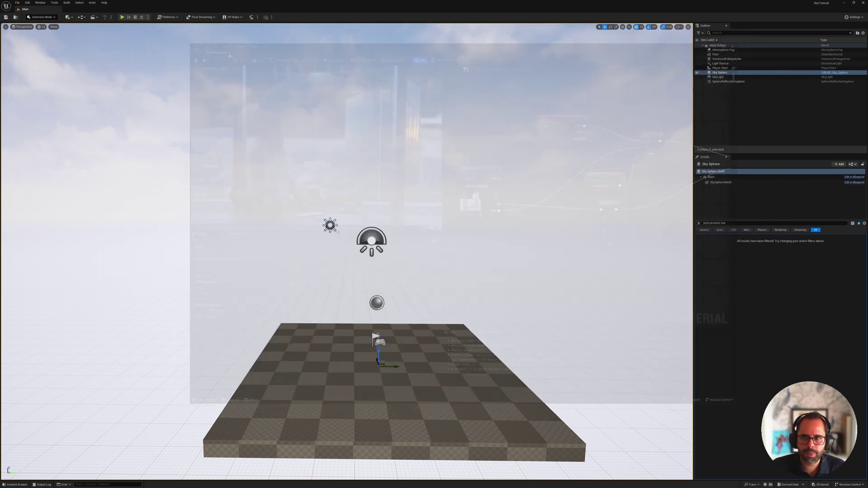
left_click(16, 484)
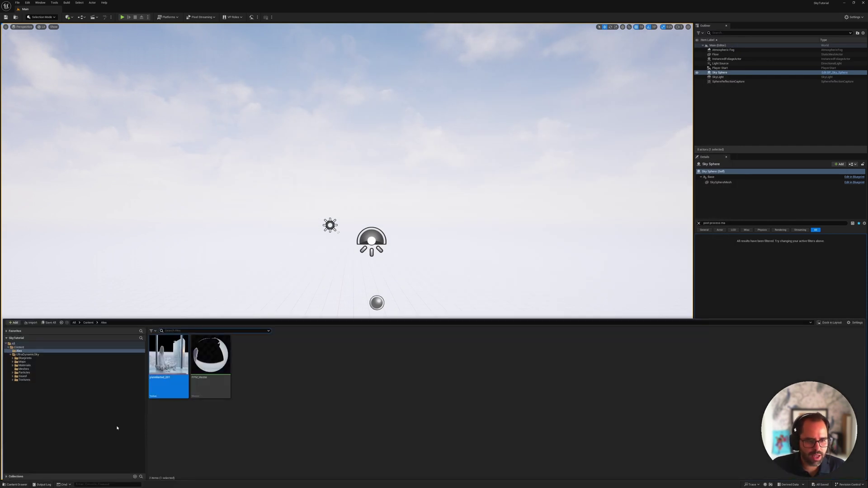
right_click(212, 351)
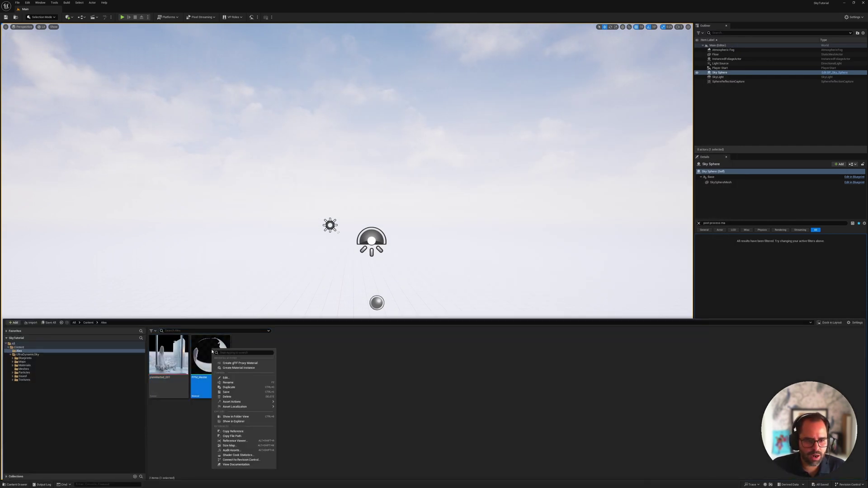
left_click(244, 368)
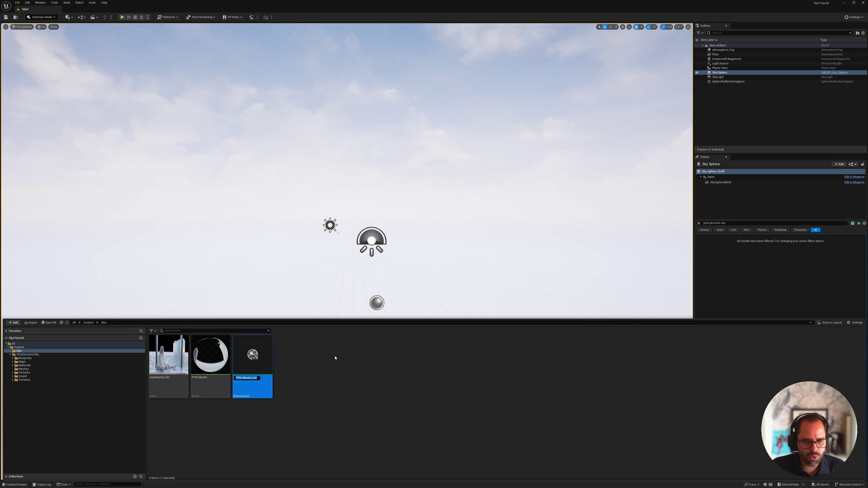
key("End")
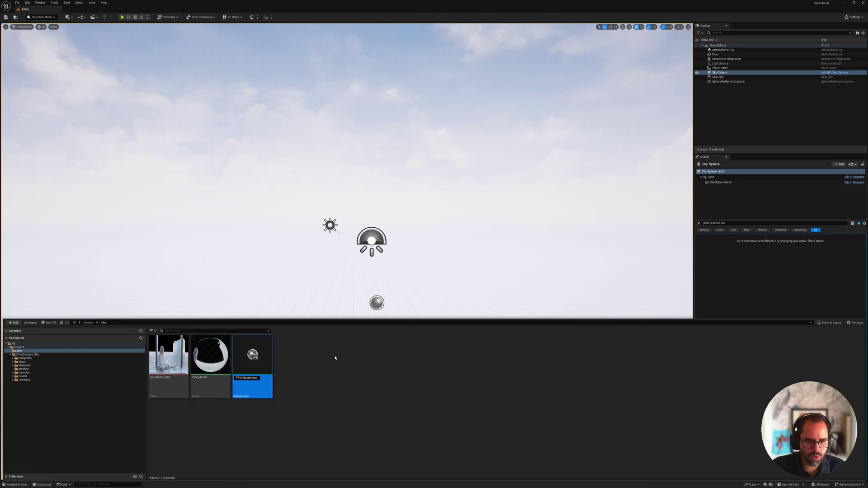
key("Return")
Open and save PPM_Master_Inst, then enable the override on its Alpha parameter
double_click(262, 357)
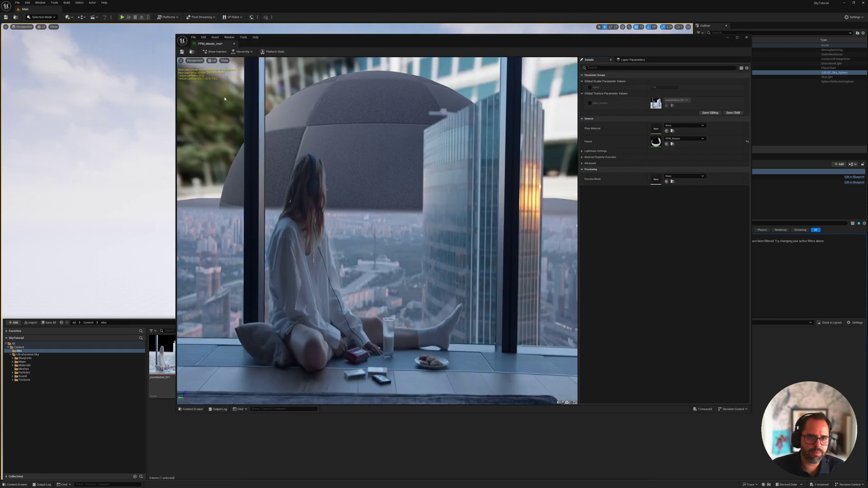
left_click(183, 52)
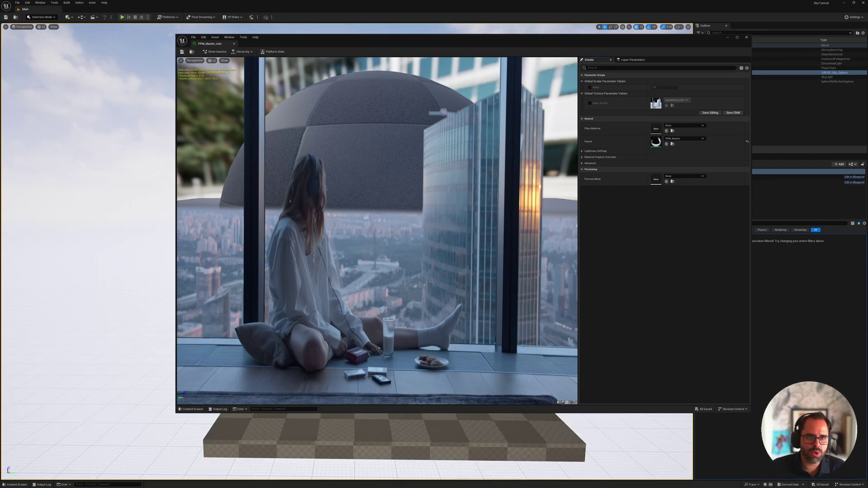
left_click_drag(176, 35, 263, 46)
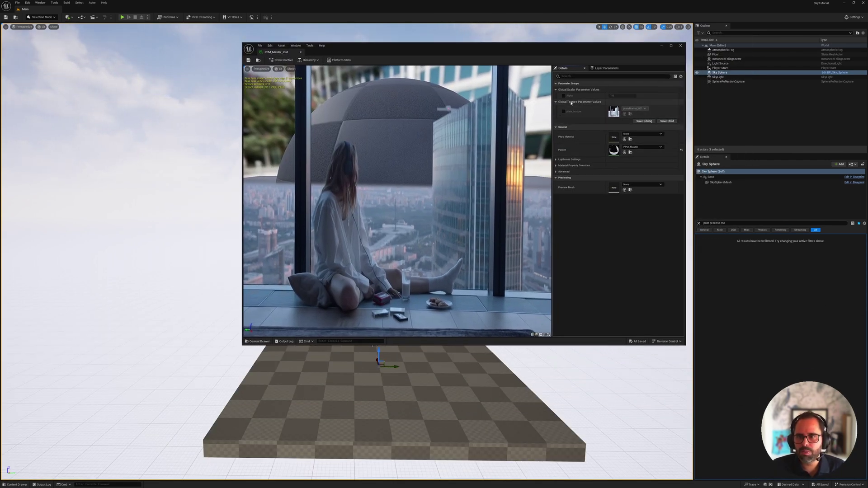
left_click(563, 95)
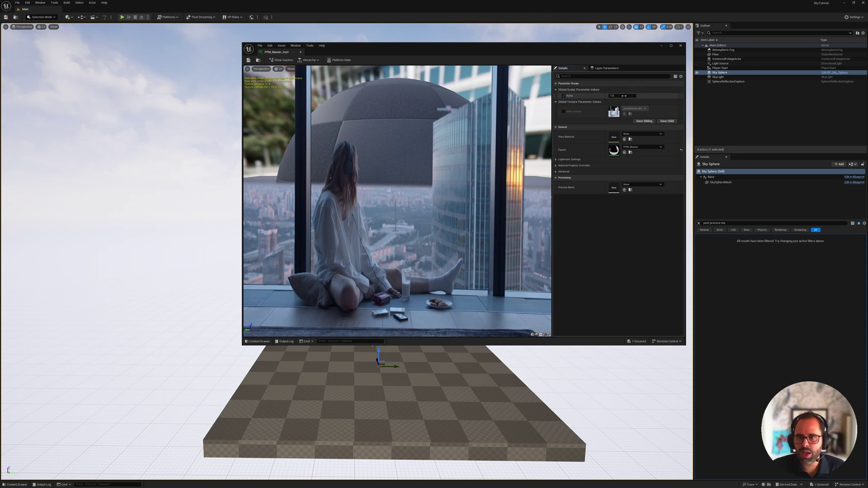
left_click(563, 111)
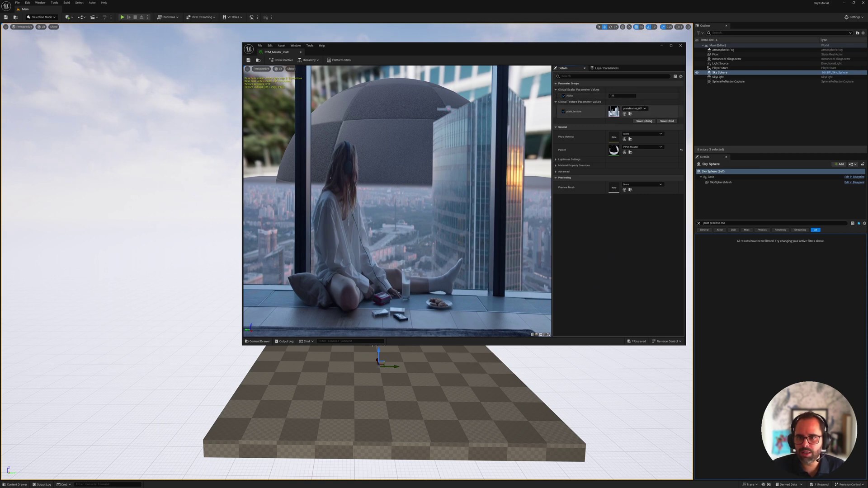
left_click(563, 111)
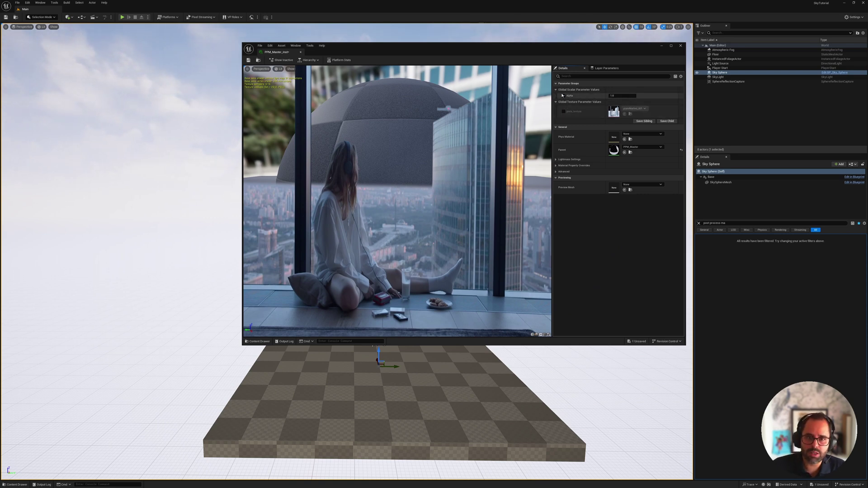
left_click(563, 96)
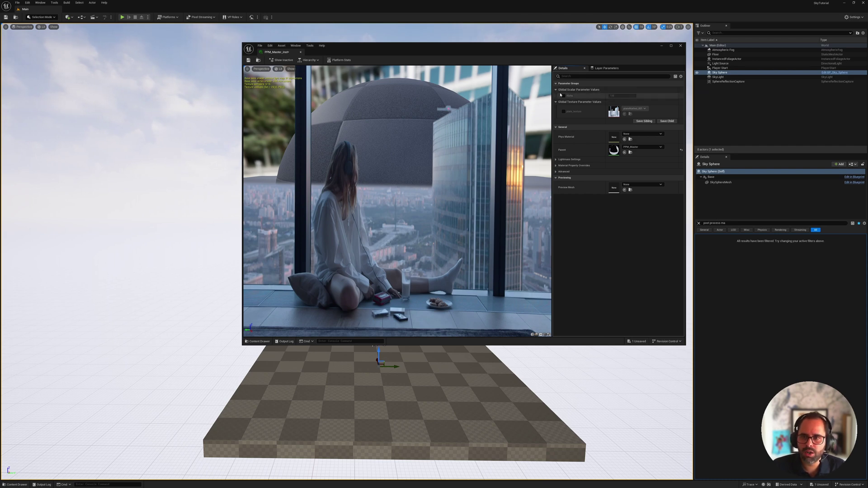
Preview Alpha at 0, then set it back to 1
left_click_drag(631, 97, 624, 96)
type("1")
key("Return")
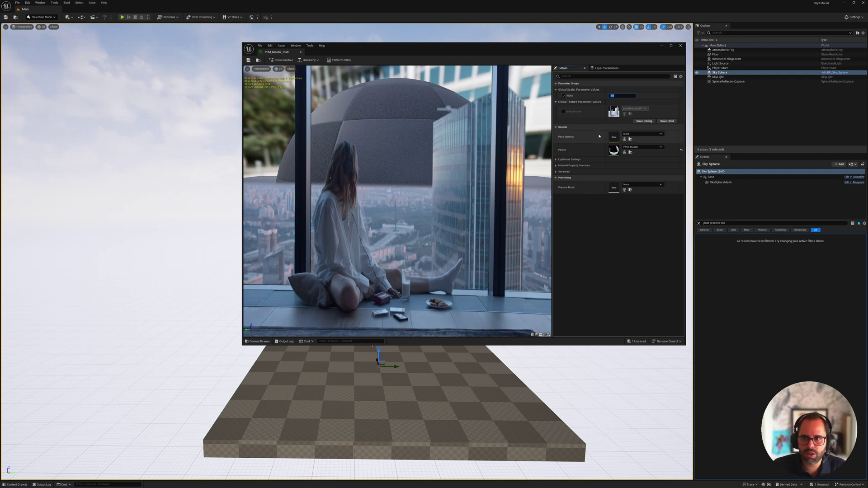
Remove the Alpha override, save the instance and close its editor
left_click(563, 95)
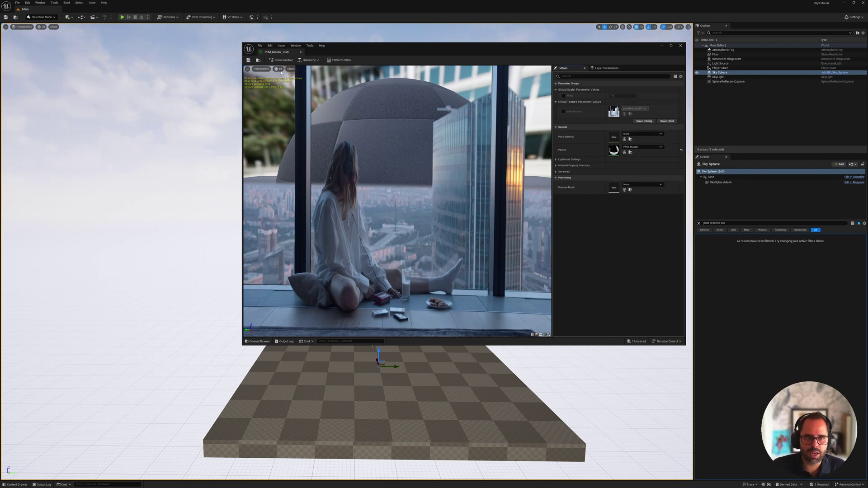
left_click(248, 60)
left_click(338, 232)
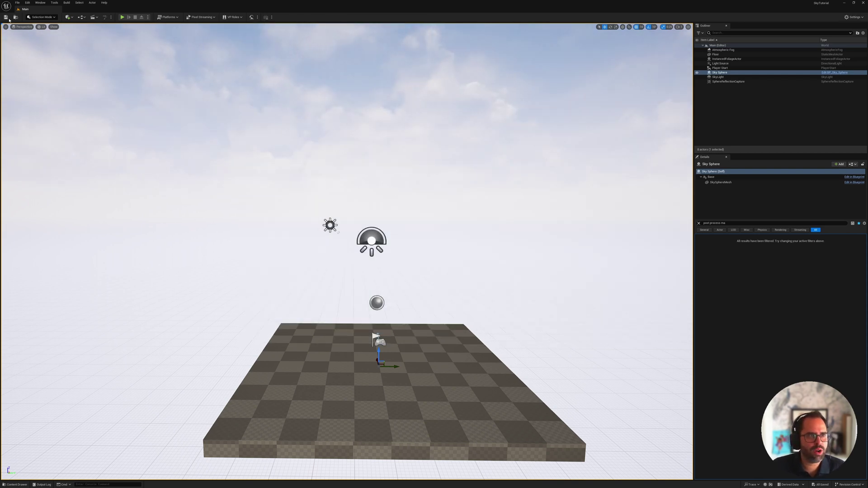
Create a new Empty Level from the File menu
left_click(16, 3)
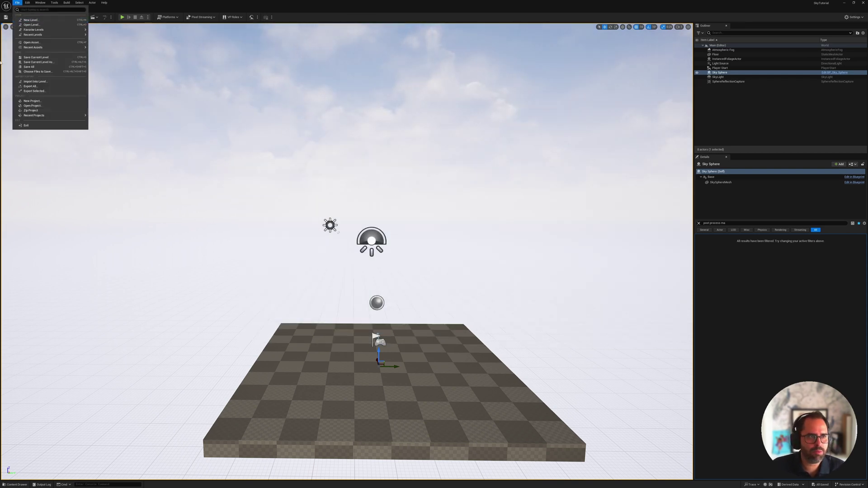
left_click(34, 20)
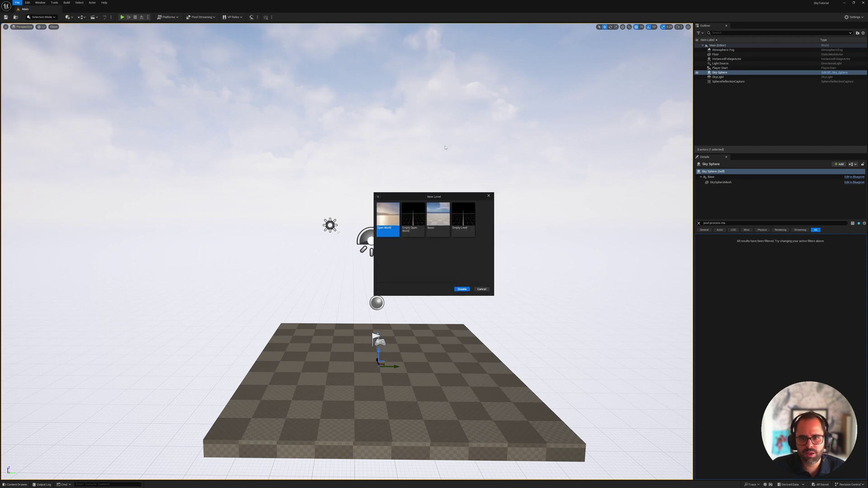
left_click(463, 220)
left_click(461, 289)
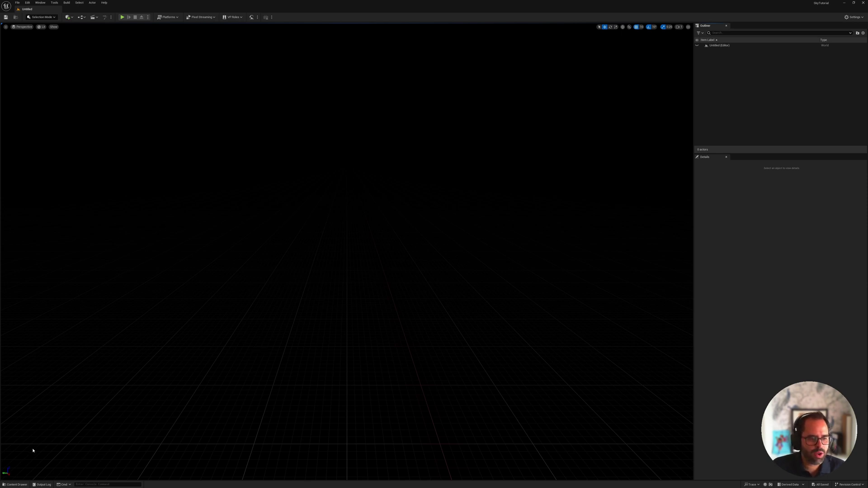
Browse to Content > UltraDynamicSky > Blueprints and select the Ultra_Dynamic_Sky asset
left_click(21, 483)
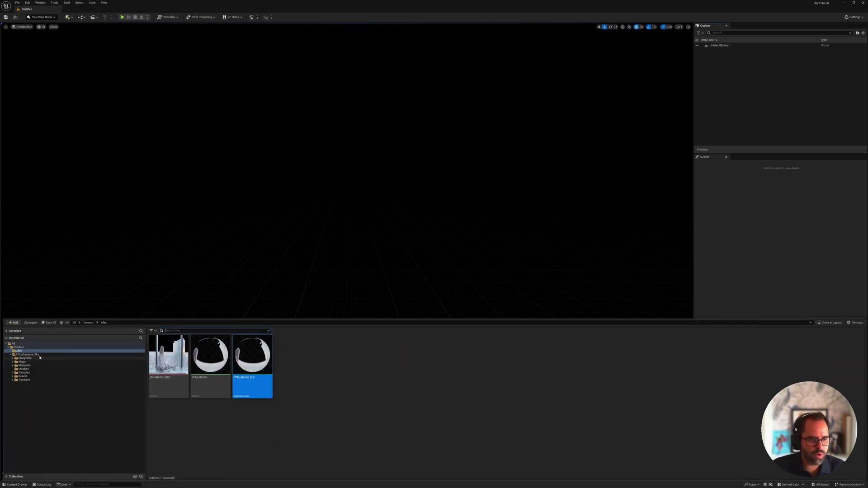
left_click(30, 348)
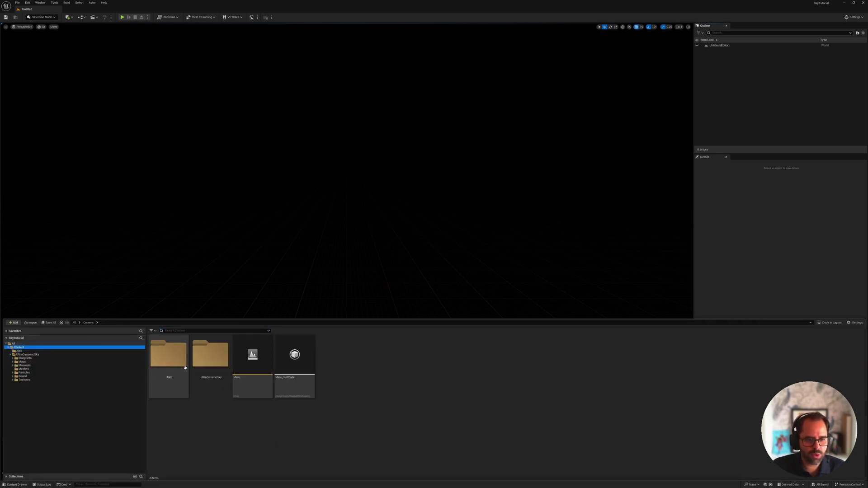
double_click(207, 364)
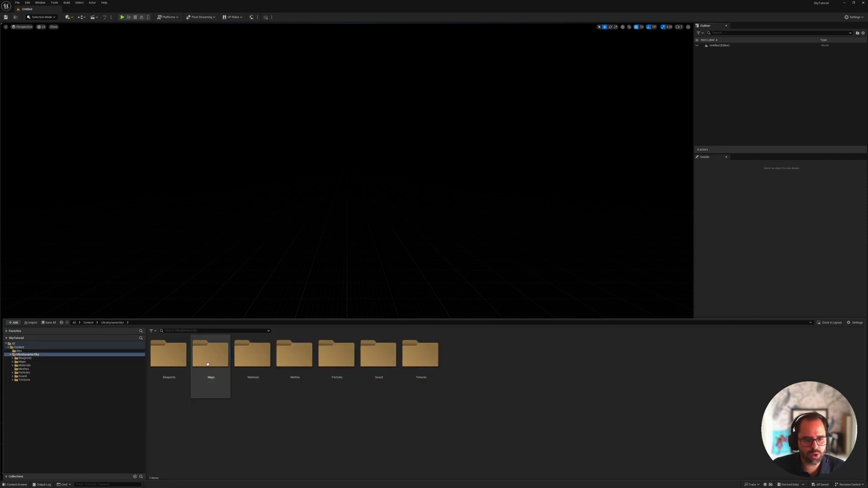
double_click(169, 357)
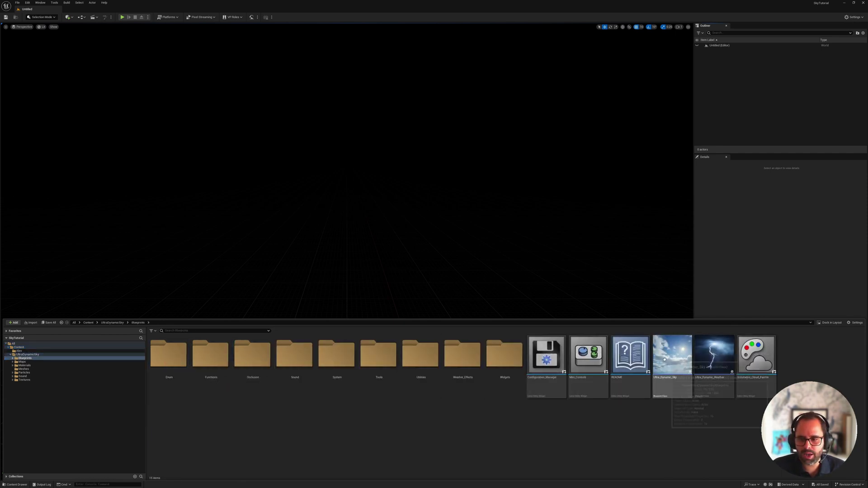
left_click(681, 390)
left_click(713, 388)
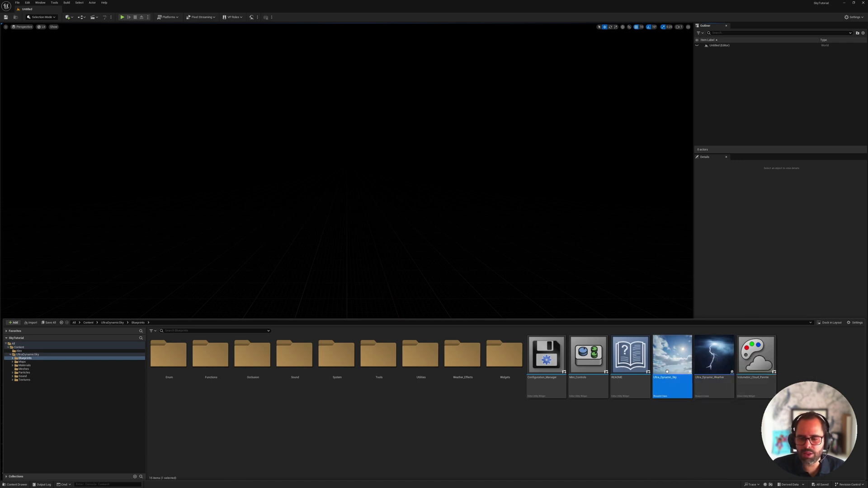
Place the Ultra_Dynamic_Sky and Ultra_Dynamic_Weather blueprints into the empty level
left_click_drag(676, 386, 389, 187)
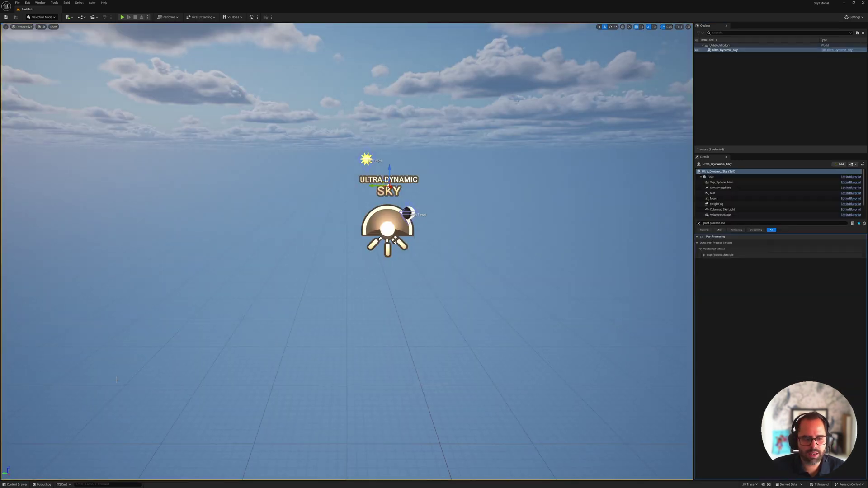
left_click(15, 484)
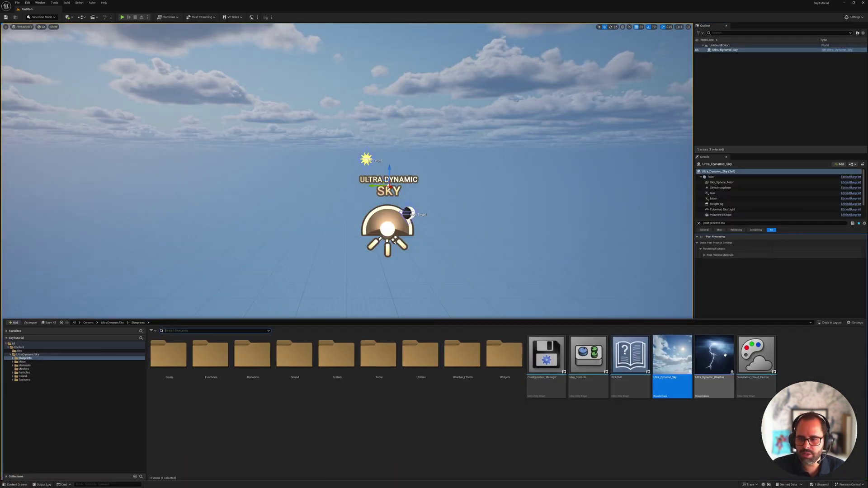
left_click_drag(724, 355, 468, 191)
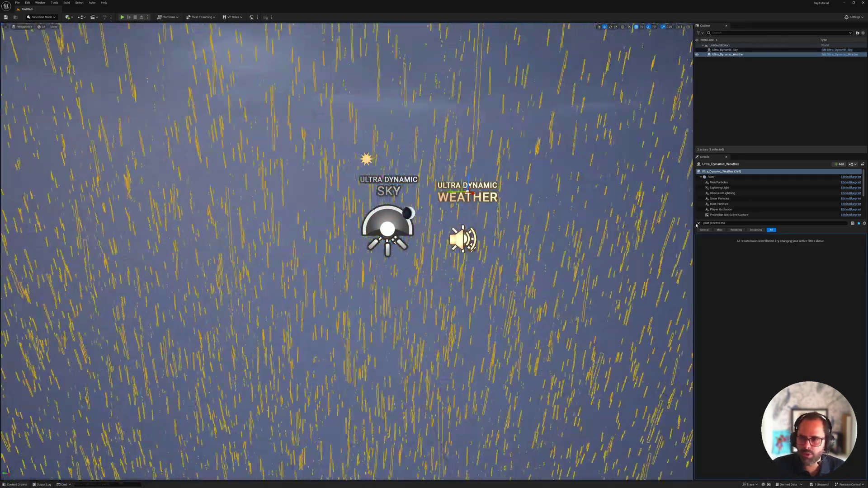
Set Ultra_Dynamic_Weather's Weather preset to Partly_Cloudy
left_click(698, 223)
left_click(362, 224)
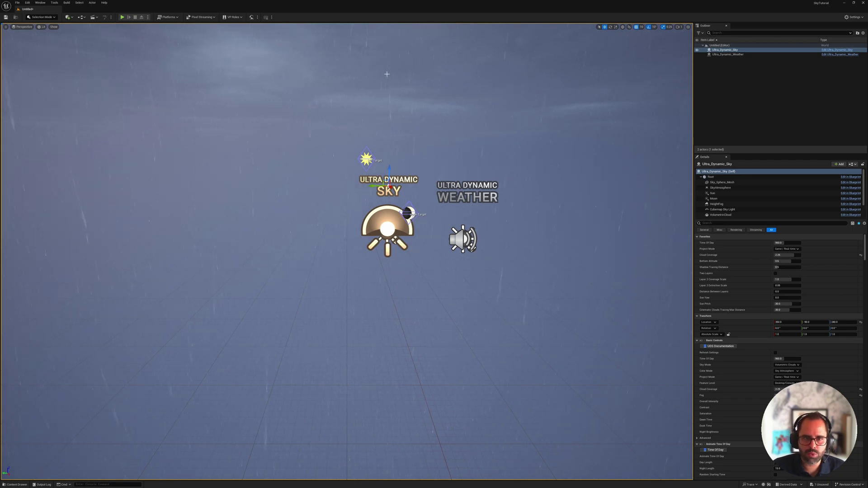
left_click(725, 55)
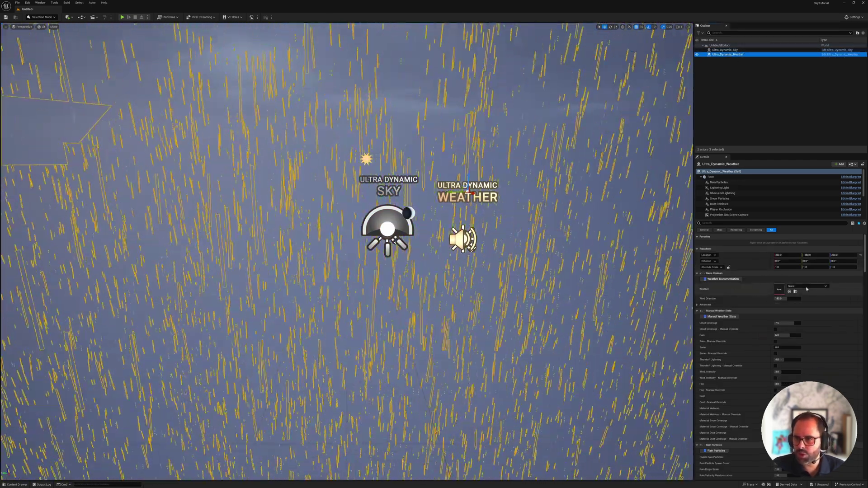
left_click(803, 288)
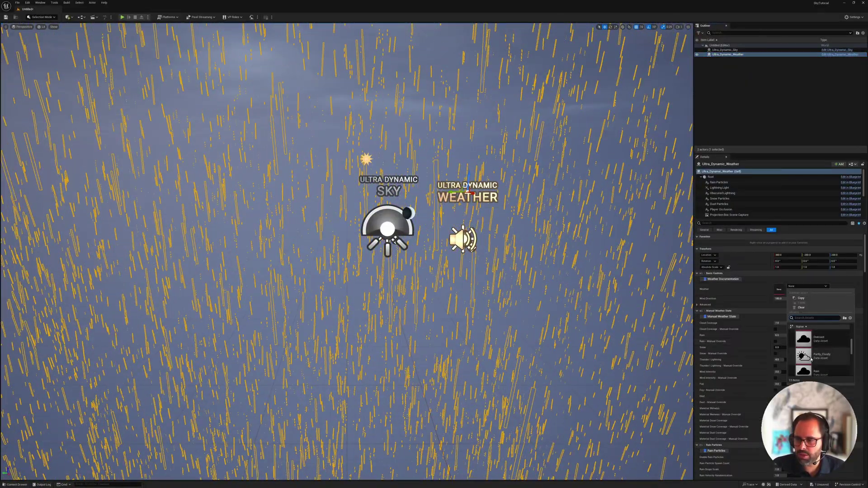
left_click(821, 356)
left_click(387, 228)
right_click_drag(281, 222, 289, 222)
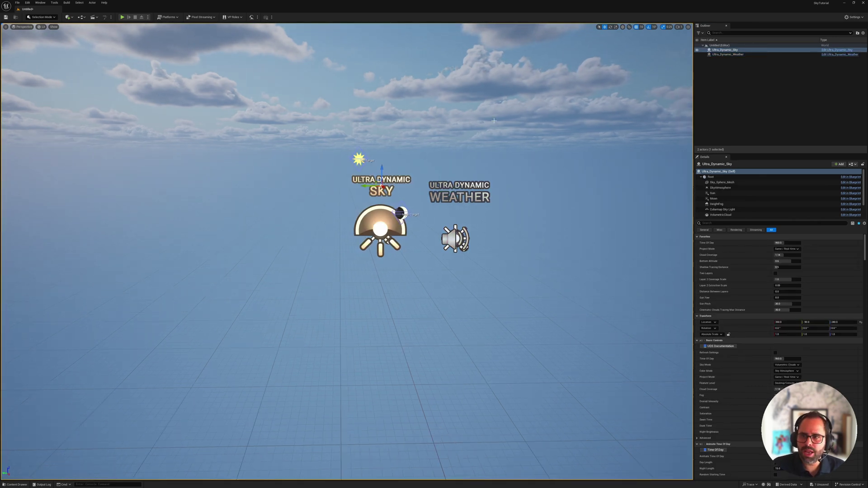
Create a Cine Camera Actor at the current viewport view
left_click(6, 27)
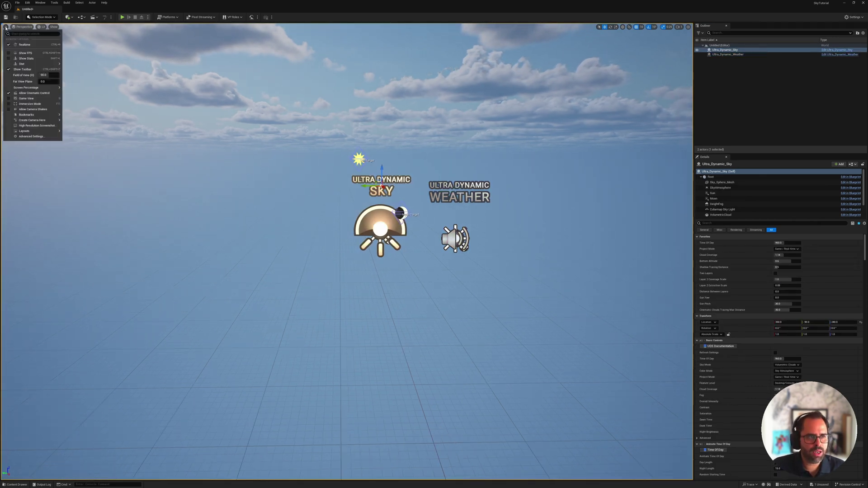
mouse_move(36, 120)
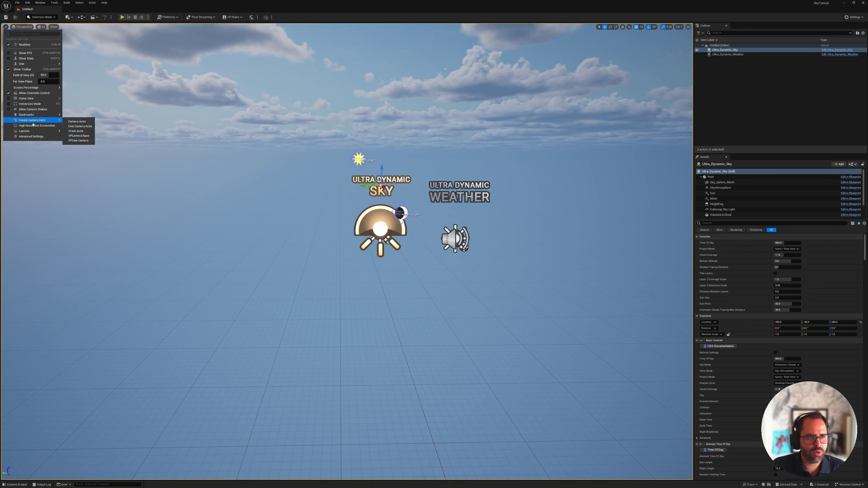
left_click(85, 128)
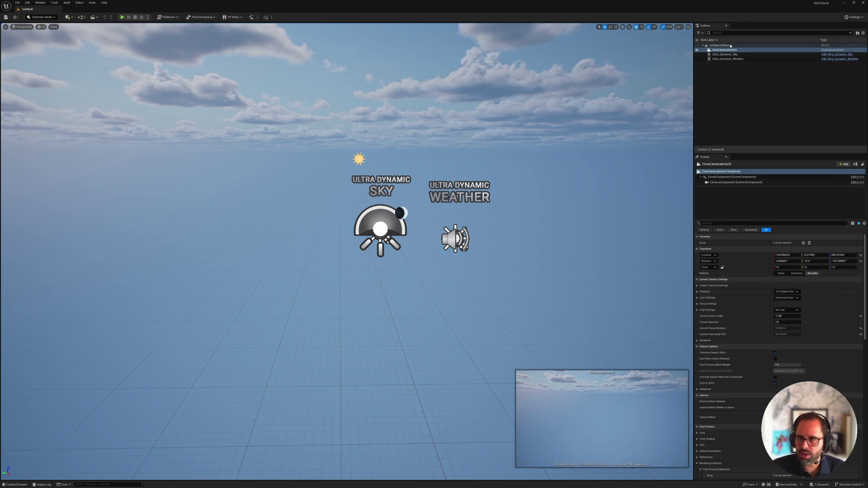
Add PPM_Master_Inst as an asset-reference entry in the camera's post-process materials
left_click(713, 222)
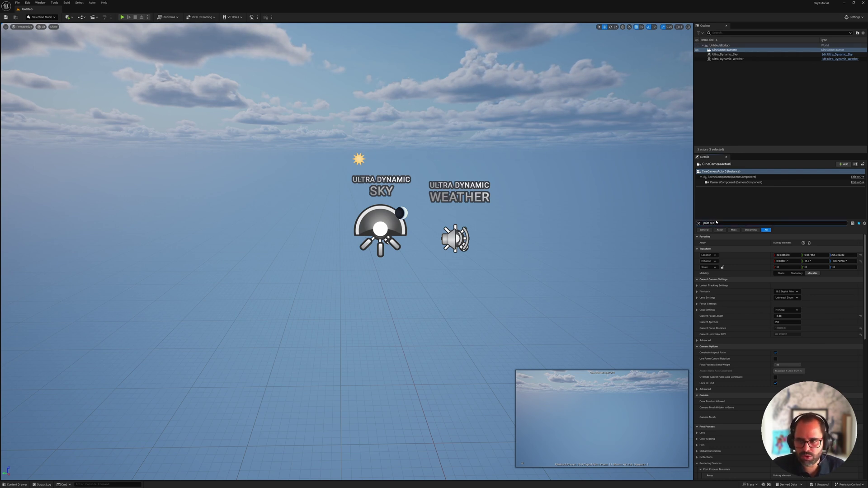
type("post process mat")
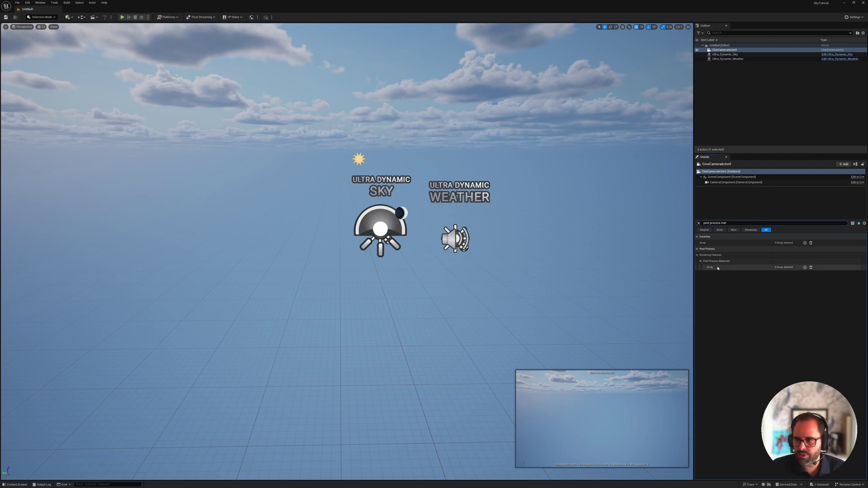
left_click(805, 267)
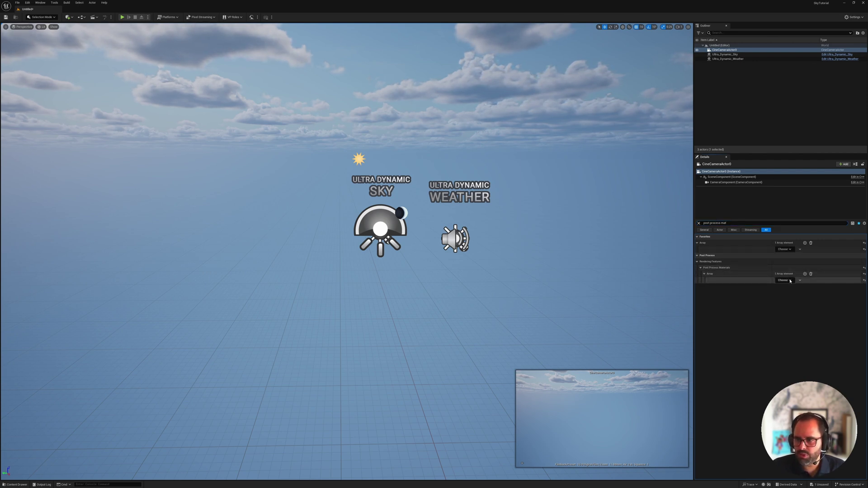
left_click(790, 281)
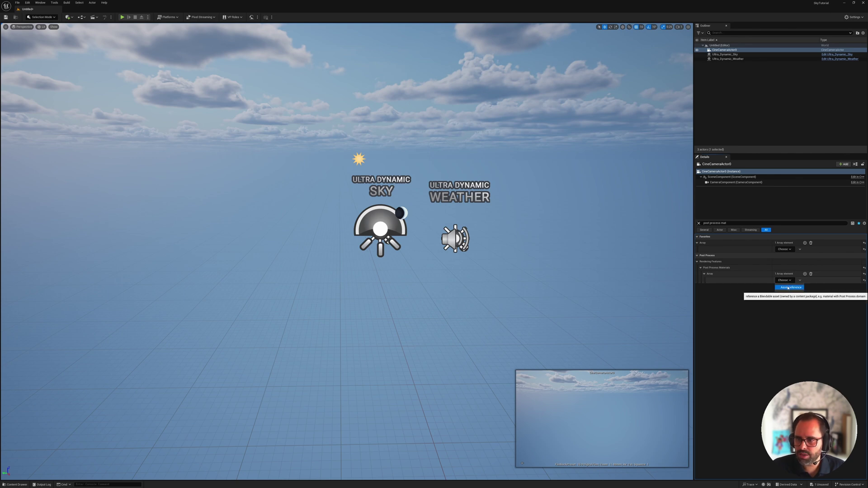
left_click(787, 288)
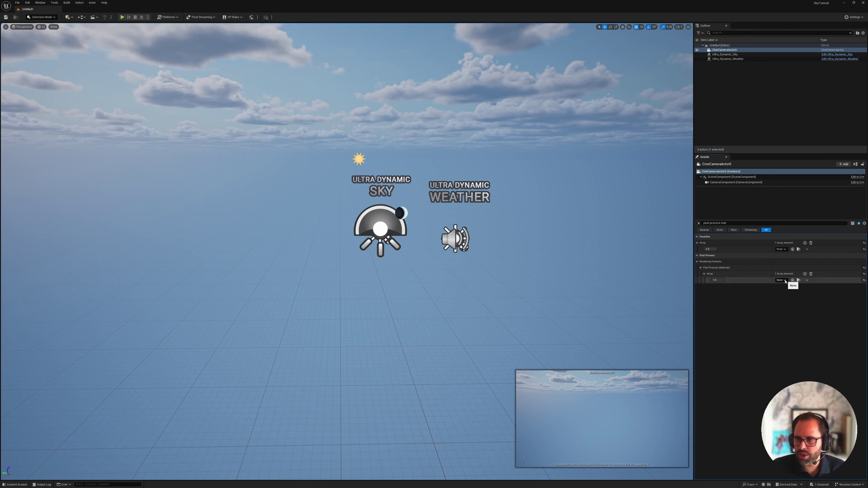
left_click(785, 280)
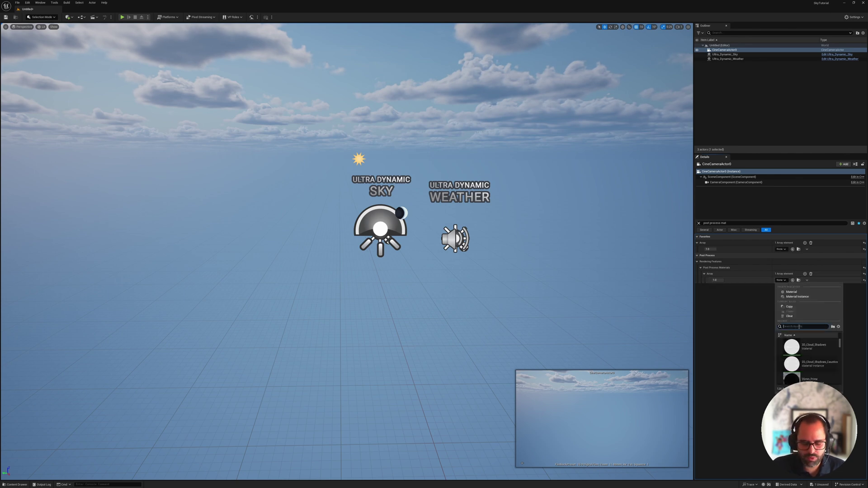
type("ppm")
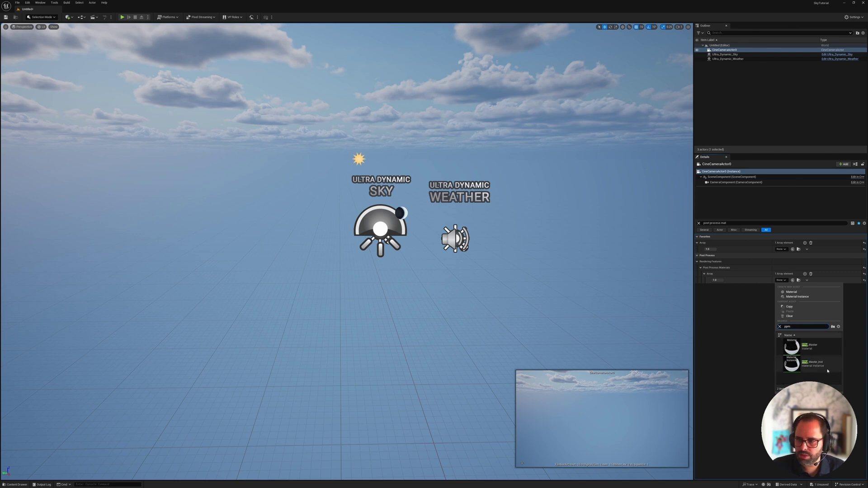
left_click(812, 364)
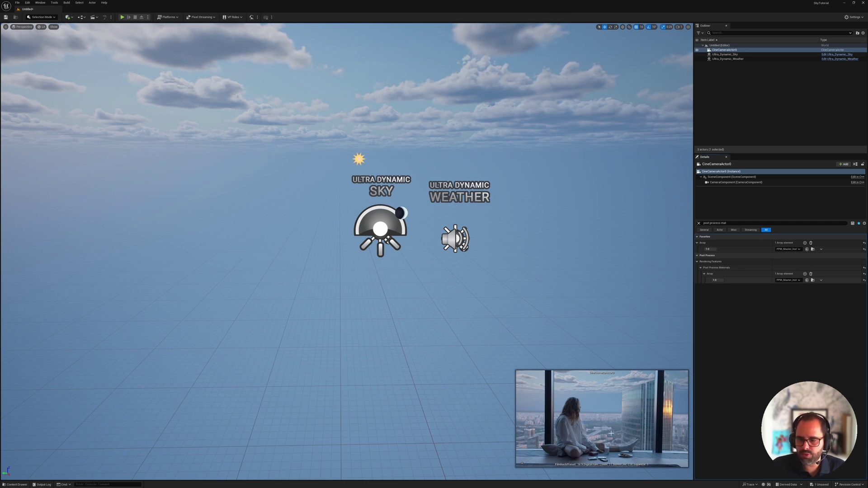
Pilot CineCameraActor0 and reframe its view of the sky
right_click(729, 49)
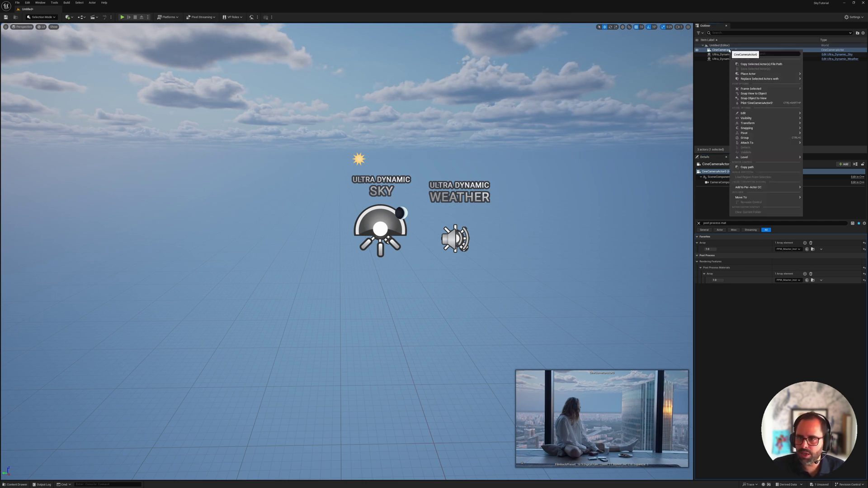
left_click(756, 103)
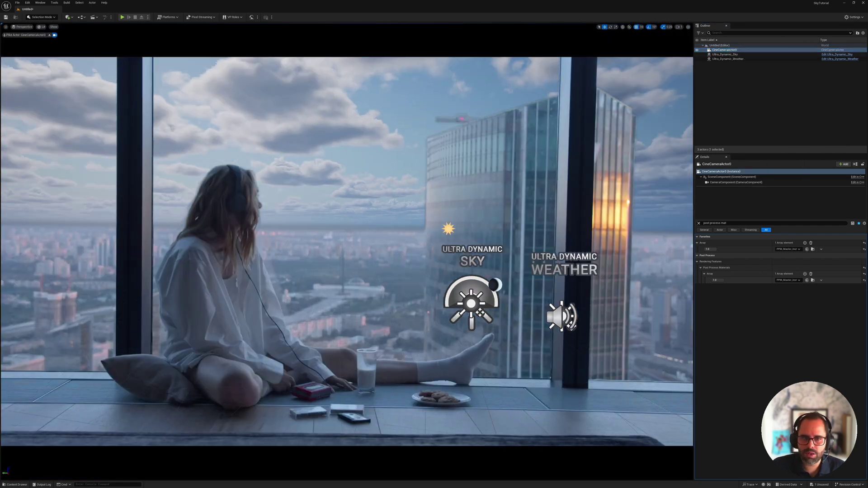
left_click(474, 324)
right_click_drag(474, 324, 219, 317)
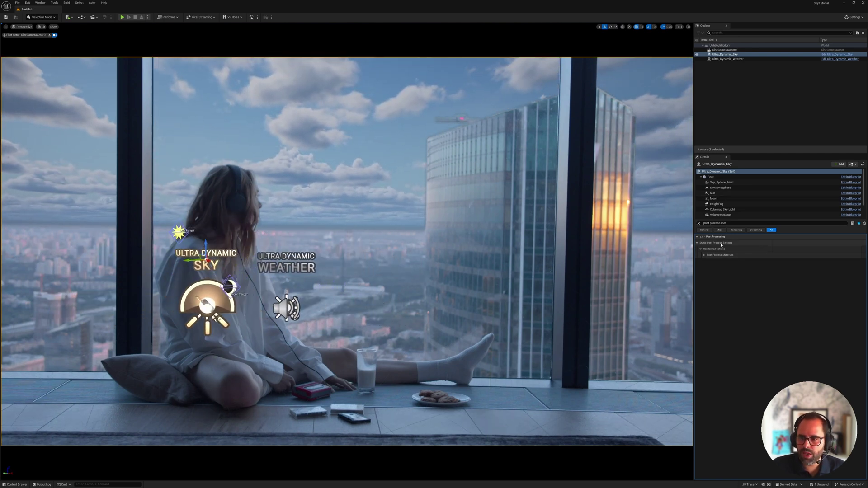
Set the post-process material weight to 0, then back to 1
left_click(724, 49)
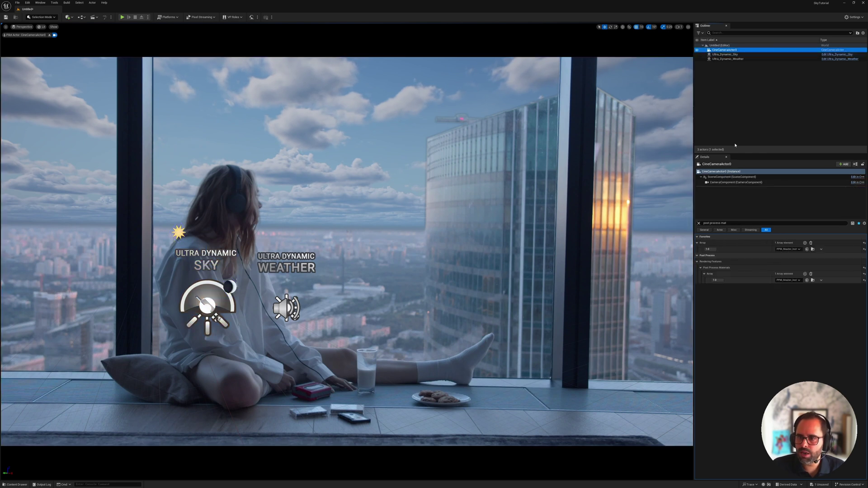
left_click(723, 280)
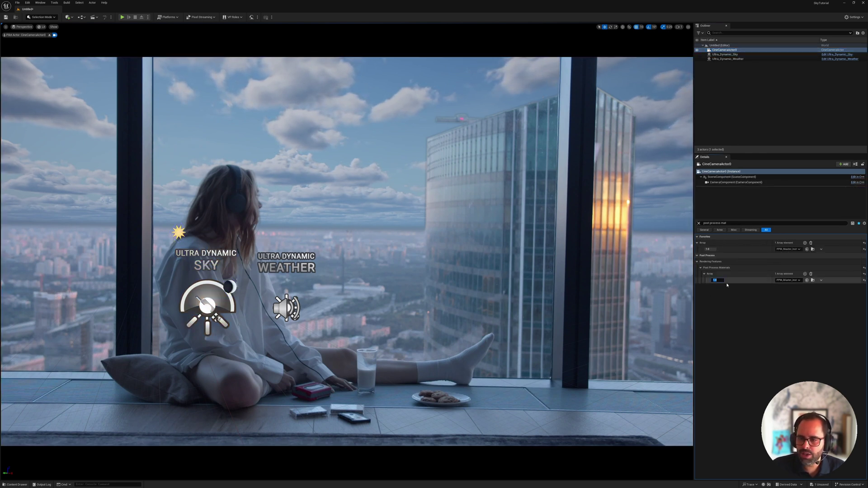
type("0")
key("Return")
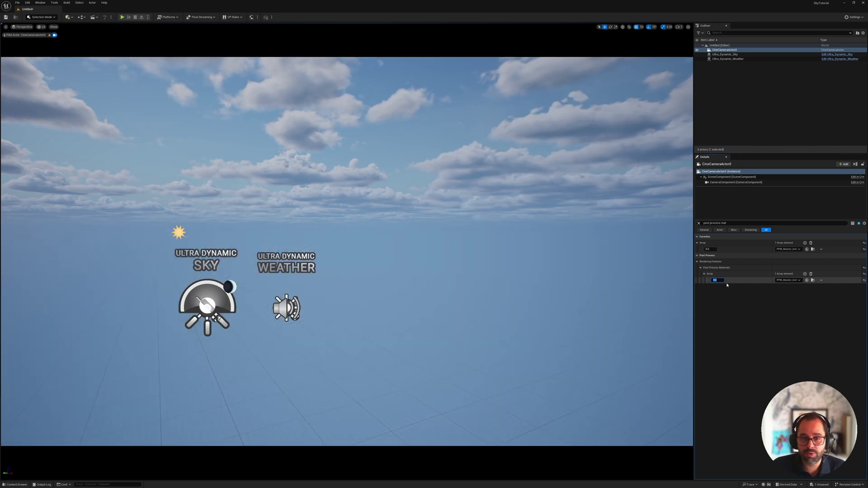
type("1")
key("Return")
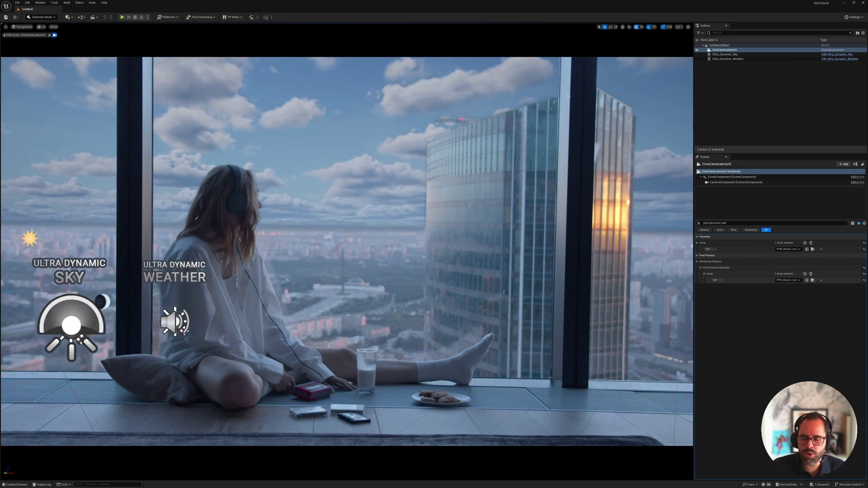
Drag Ultra_Dynamic_Sky's Time Of Day down from 960 to about 691
left_click(726, 54)
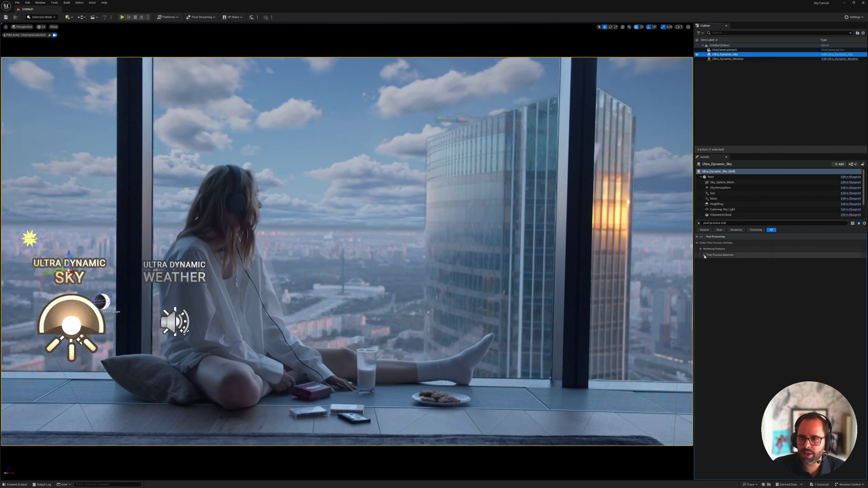
left_click(698, 222)
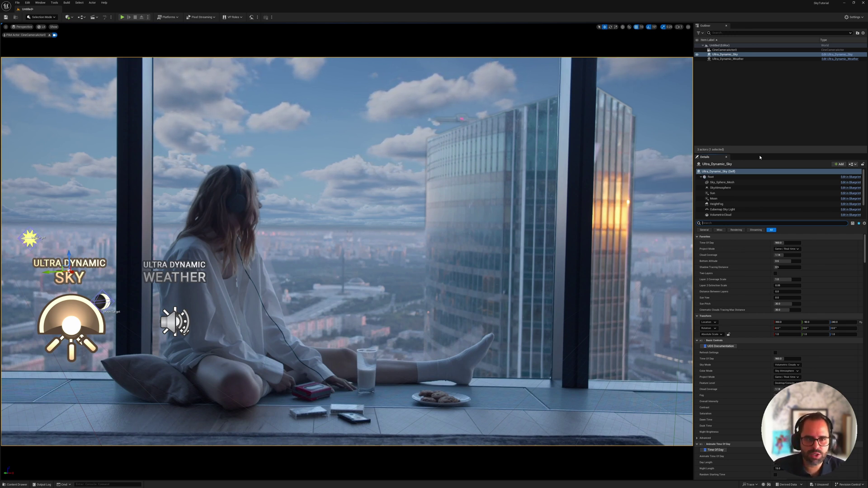
left_click(747, 125)
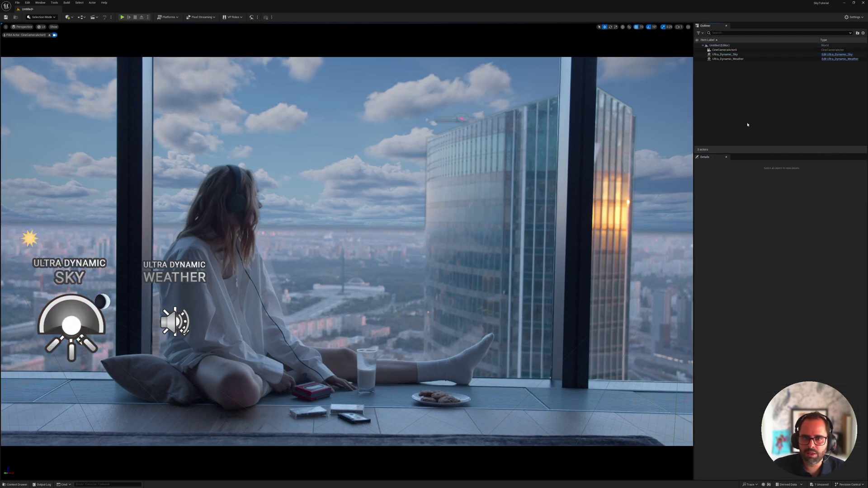
left_click(730, 54)
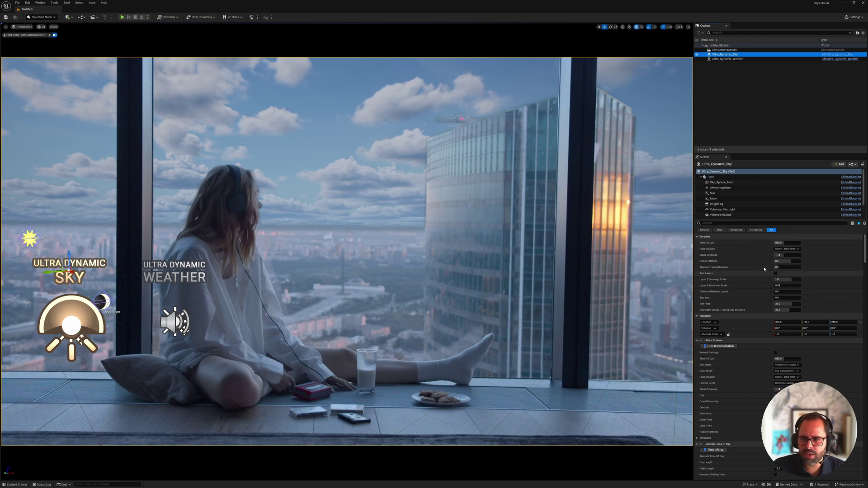
mouse_move(784, 243)
left_mouse_down()
mouse_move(762, 243)
mouse_move(780, 242)
left_mouse_up()
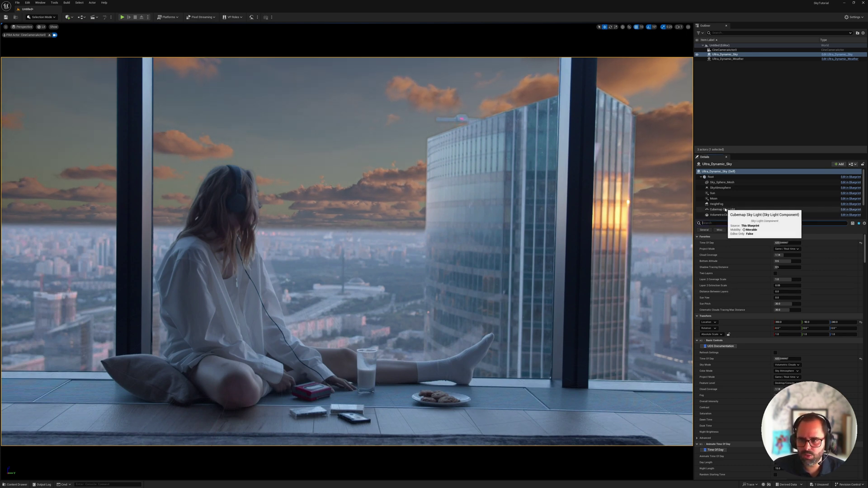
Set Ultra_Dynamic_Sky's Project Mode dropdown to Cinematic / Offline
type("speed")
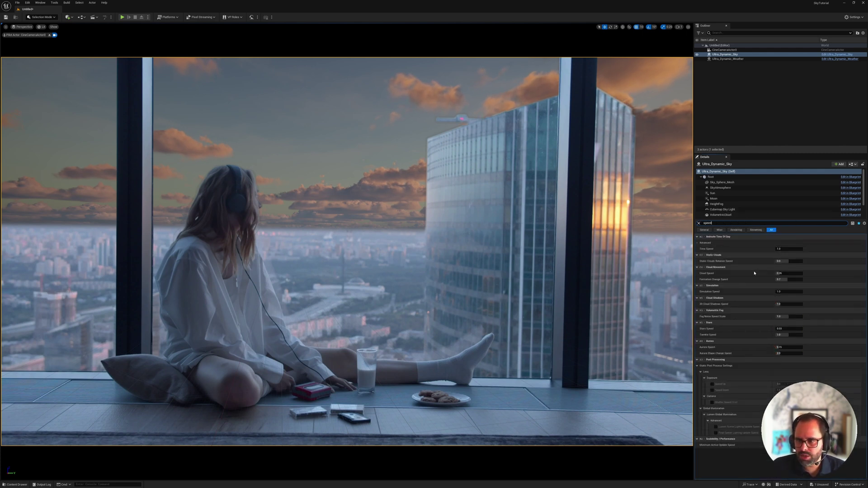
left_click(788, 273)
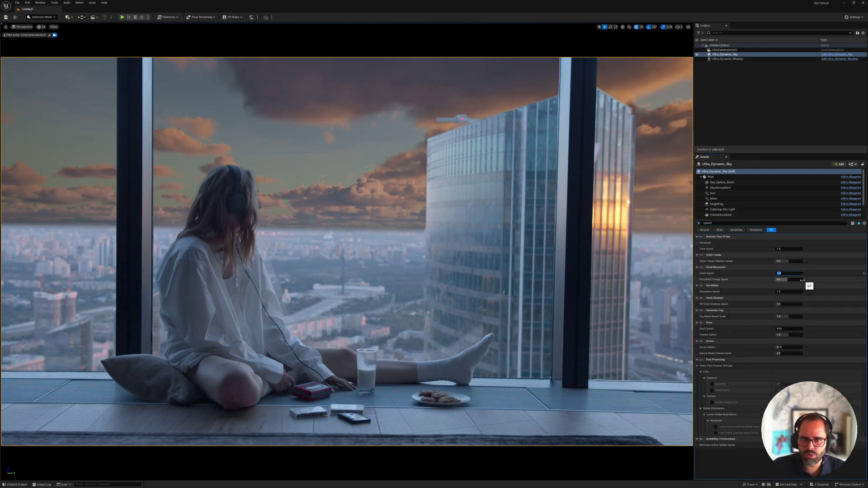
left_click(699, 224)
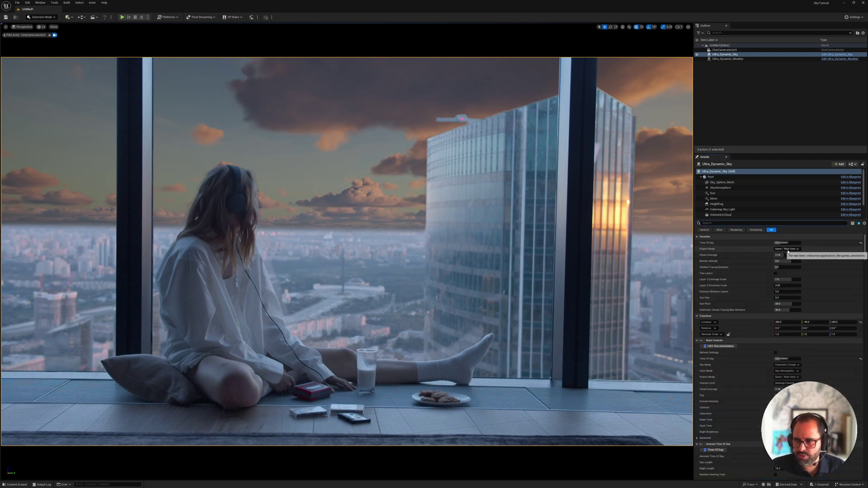
left_click(784, 249)
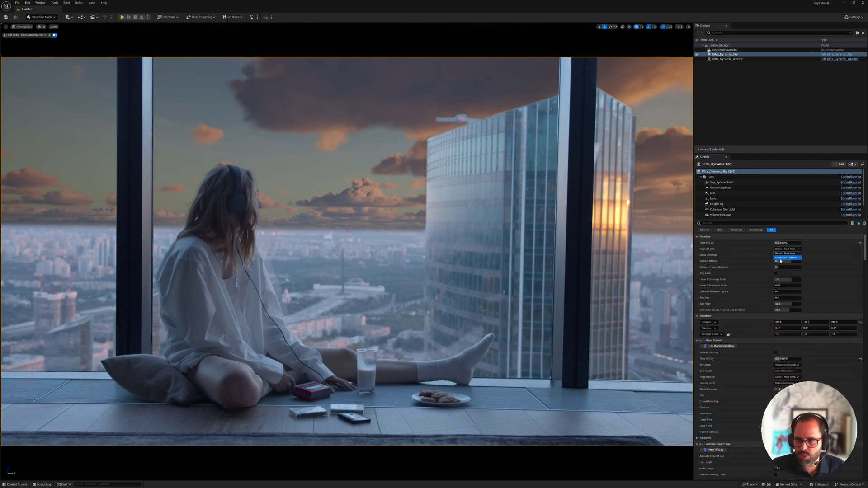
left_click(784, 258)
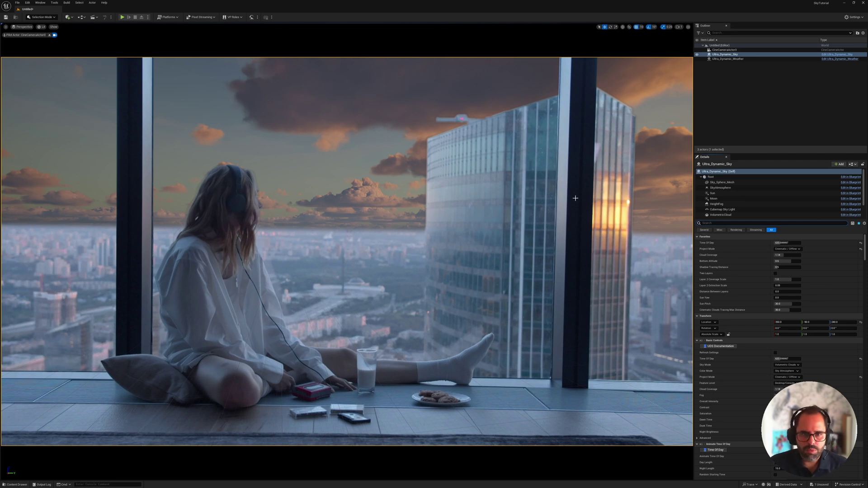
Search Details for 'phase' and set the sky's Cloud Phase to 10
type("phase")
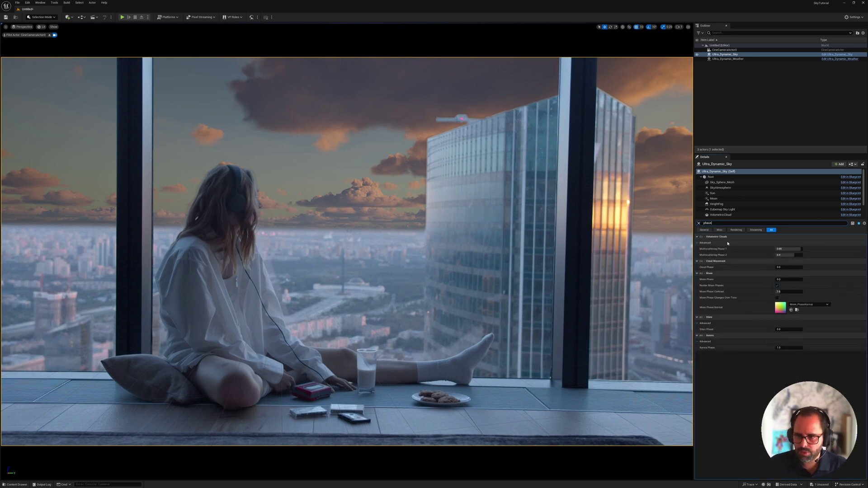
left_click_drag(778, 267, 836, 267)
left_click(789, 268)
type("10")
key("Return")
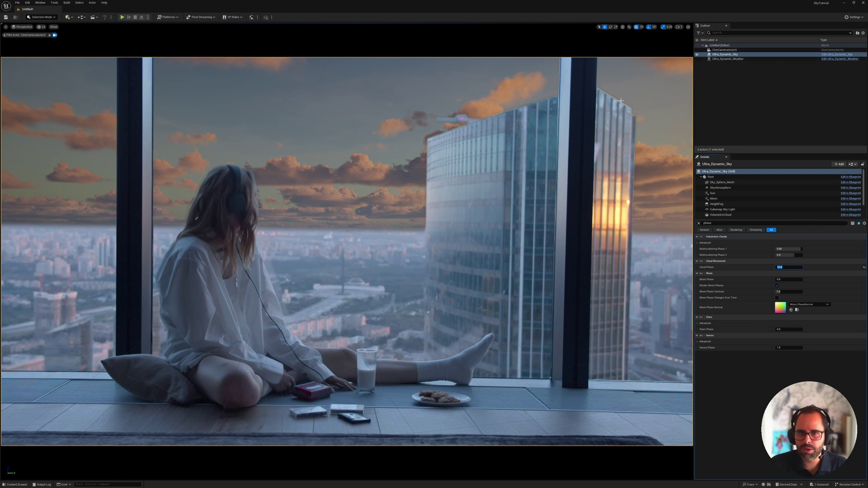
Clear the property filter, edit the sky's Cloud Coverage and dismiss the manual override warning
left_click(698, 224)
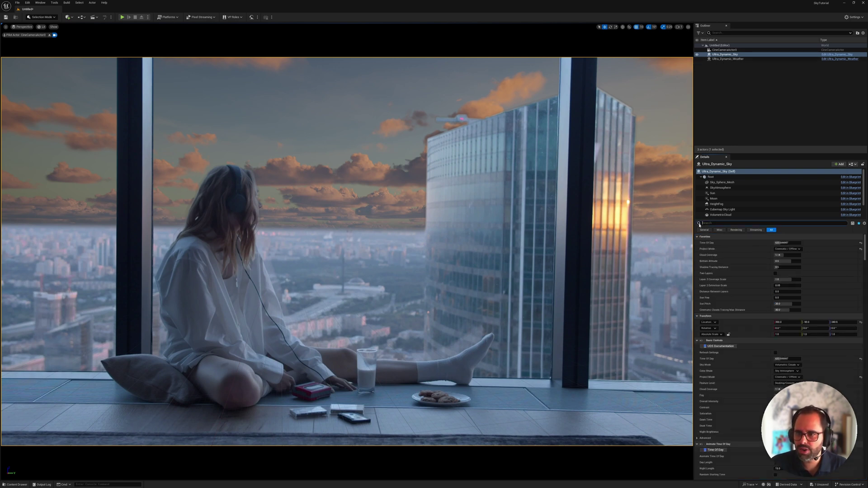
left_click(778, 255)
key("Return")
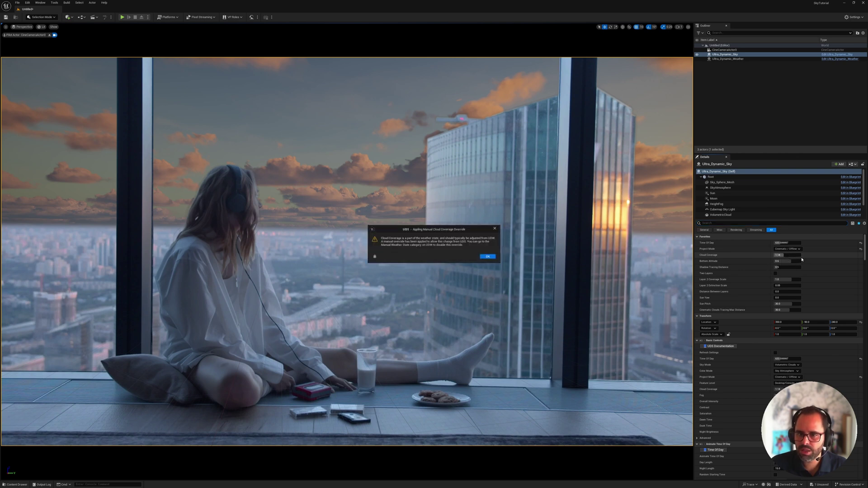
left_click(487, 256)
Set Ultra_Dynamic_Weather's Cloud Coverage to 0.2, then 3.3
left_click(728, 59)
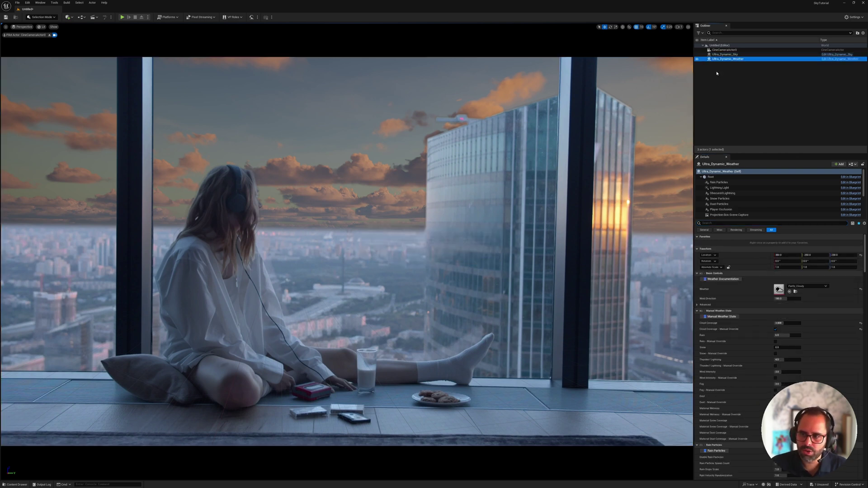
left_click(787, 322)
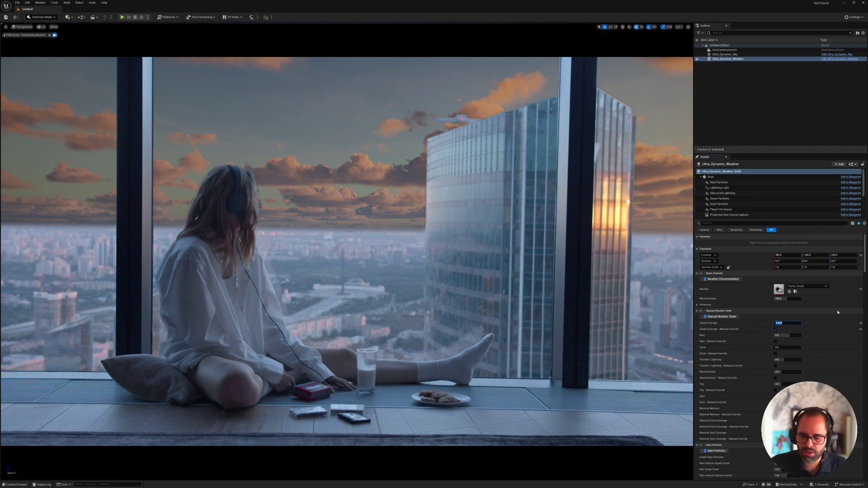
type("0.2")
key("Return")
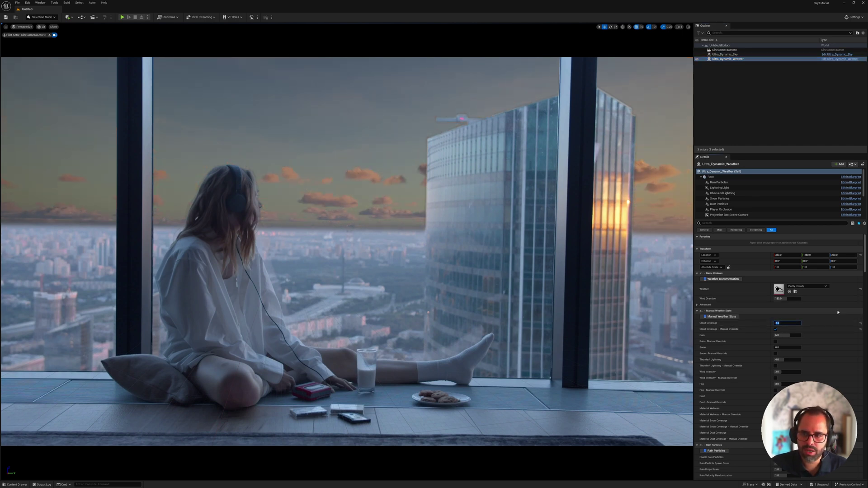
type("3.3")
left_click(728, 54)
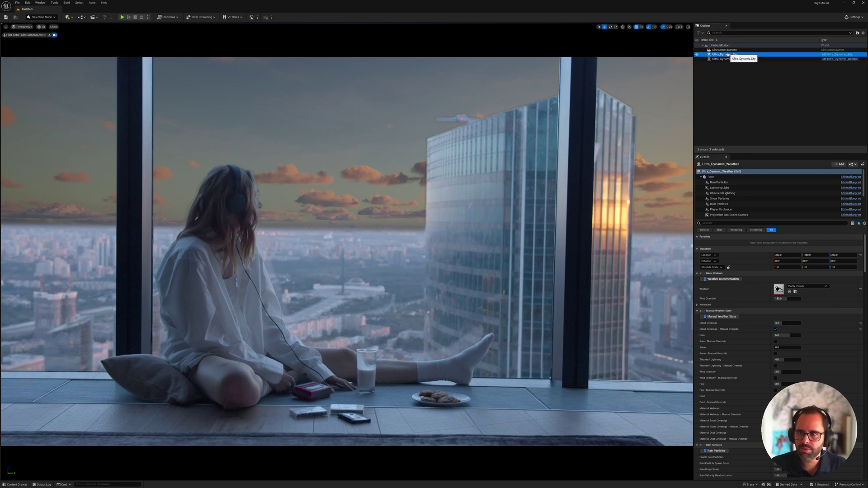
Filter the sky's properties for 'pha' and set Cloud Phase to 15
left_click(717, 223)
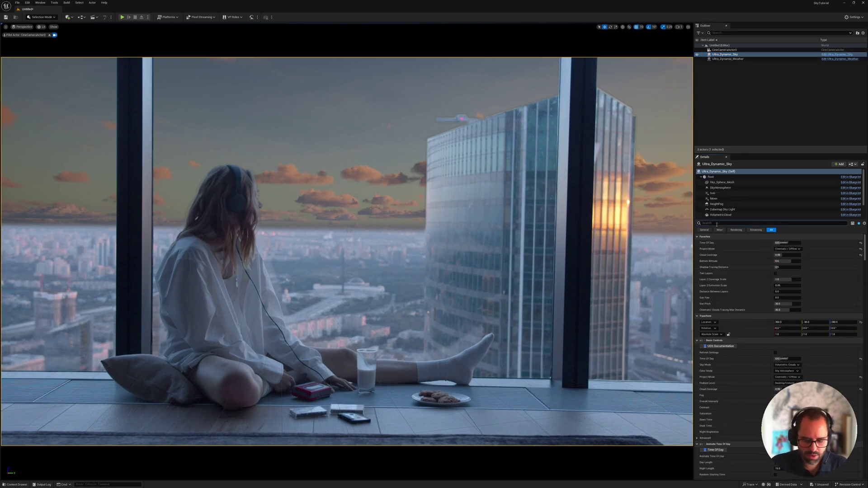
type("phase")
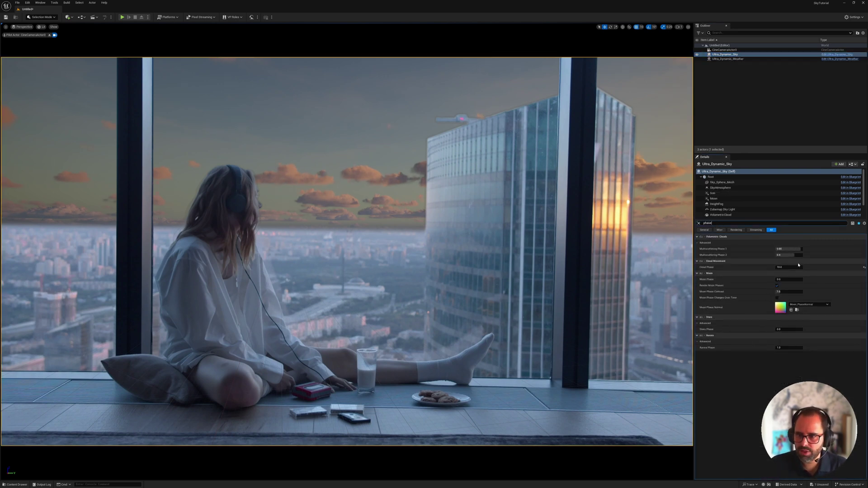
left_click(780, 267)
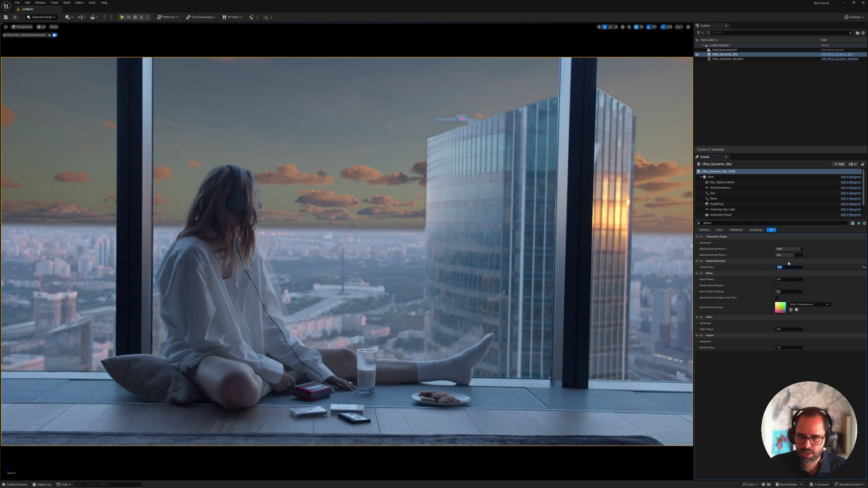
type("15")
key("Return")
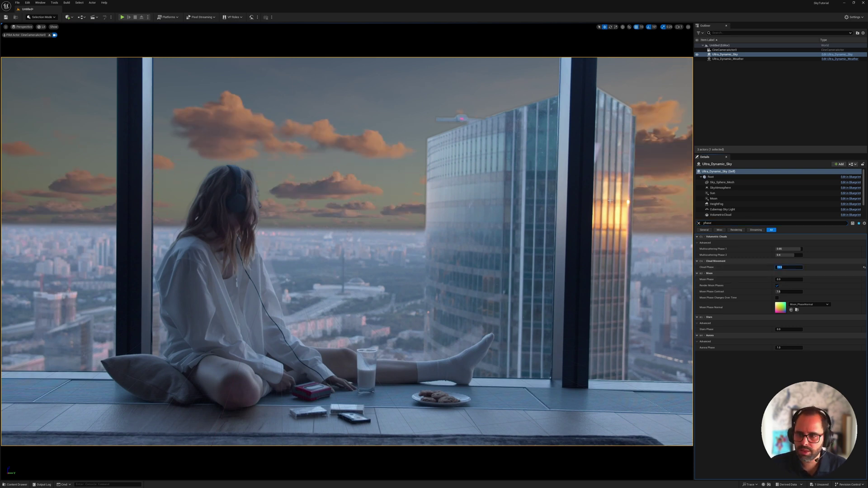
Try Cloud Phase values 8, 20 and 25, then return it to 15
type("8")
key("Return")
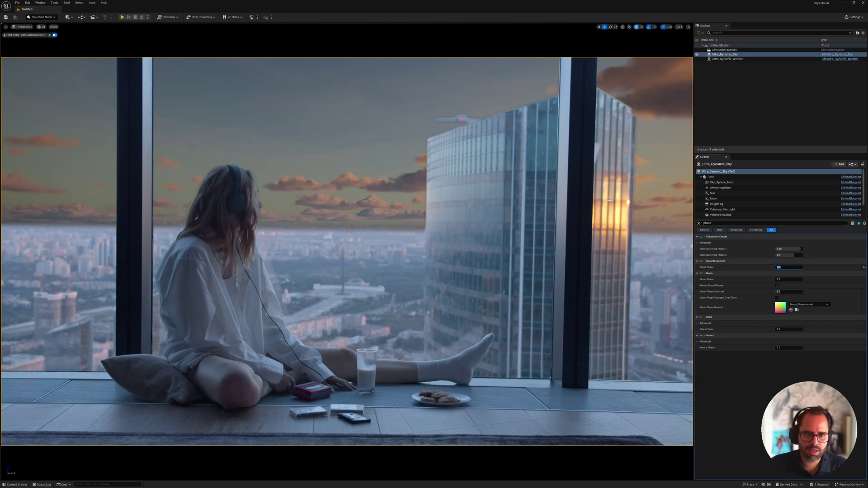
type("20")
key("Return")
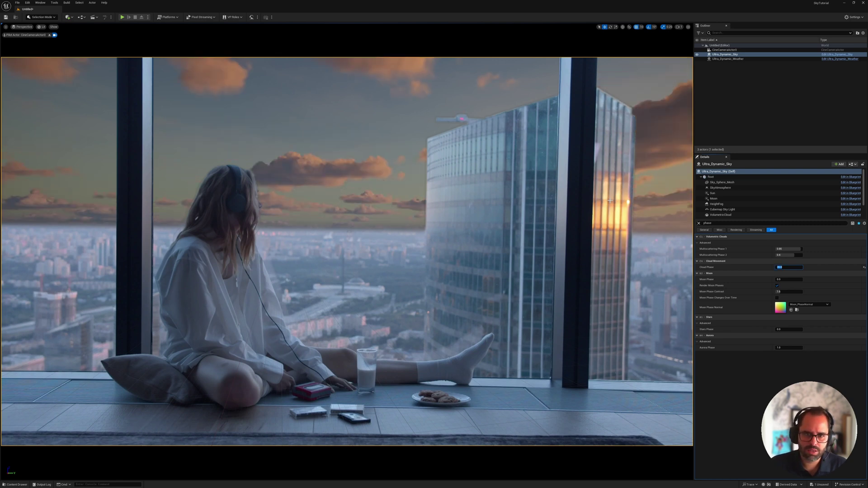
type("25")
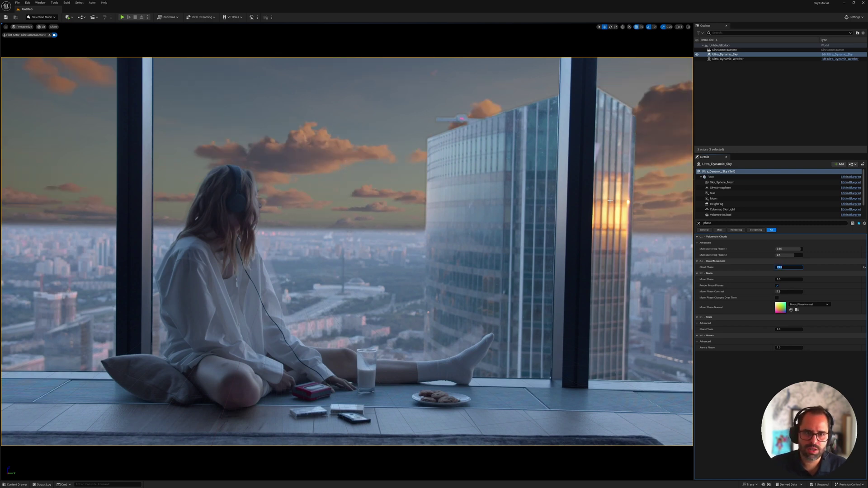
key("Return")
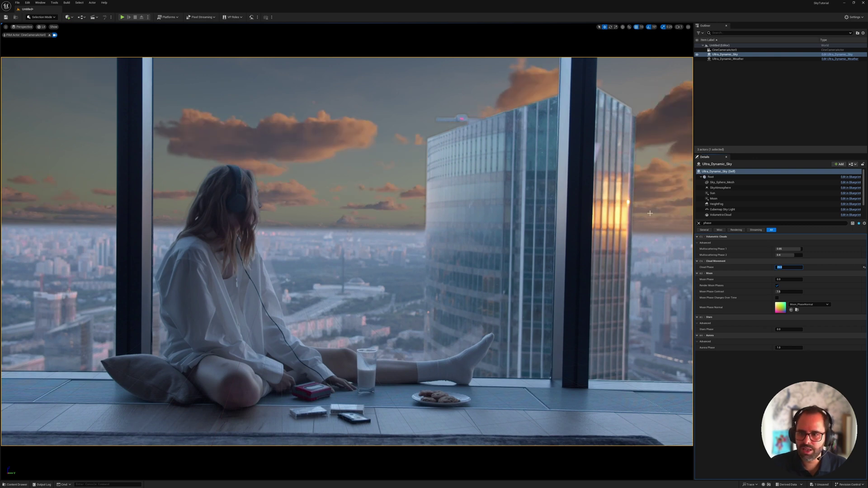
key("Return")
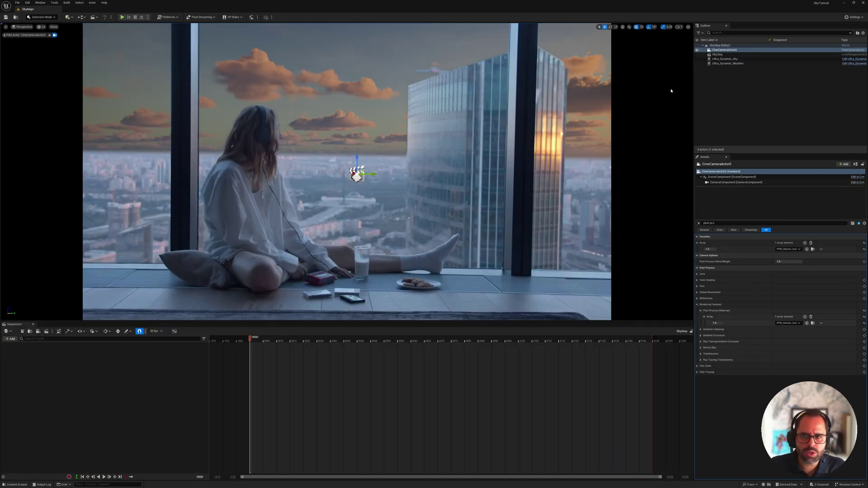
left_click(679, 88)
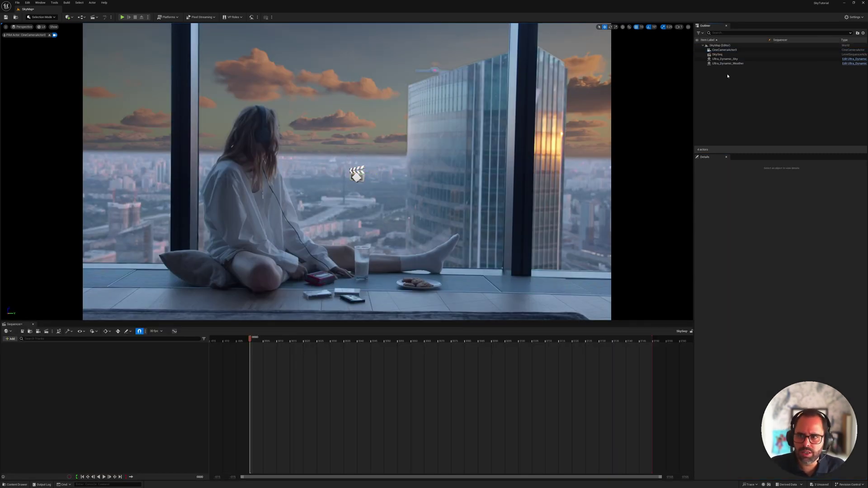
left_click(722, 50)
right_click(719, 50)
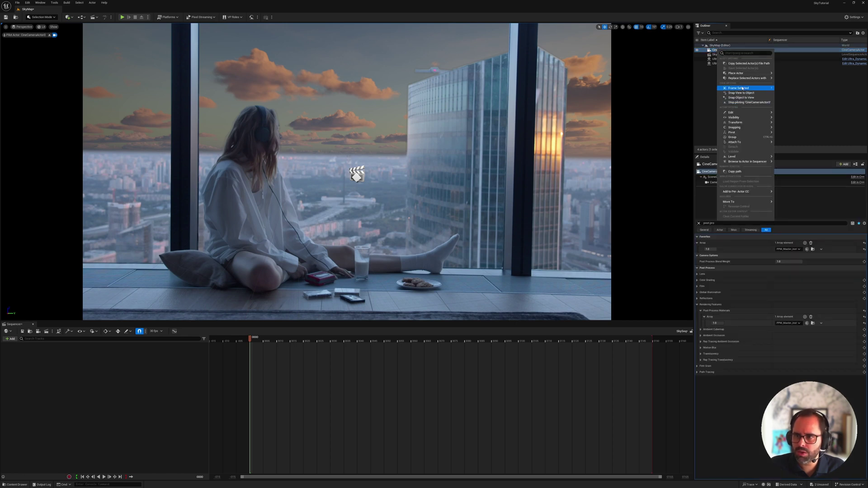
mouse_move(741, 128)
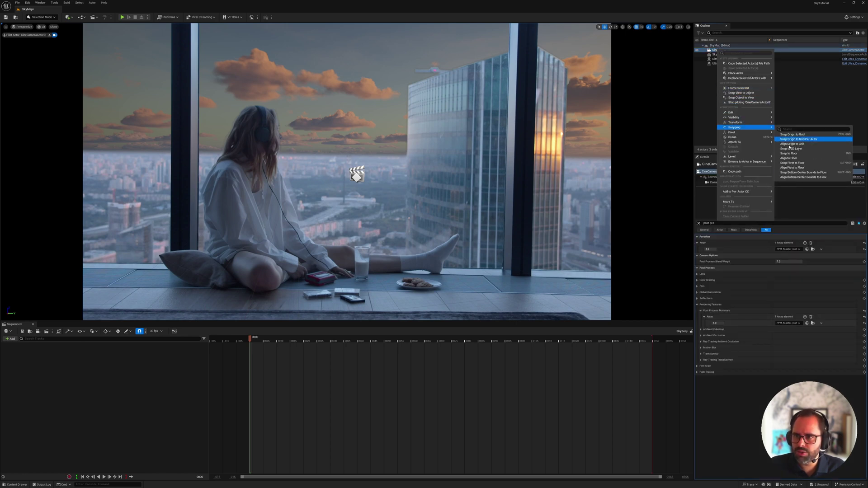
left_click(789, 153)
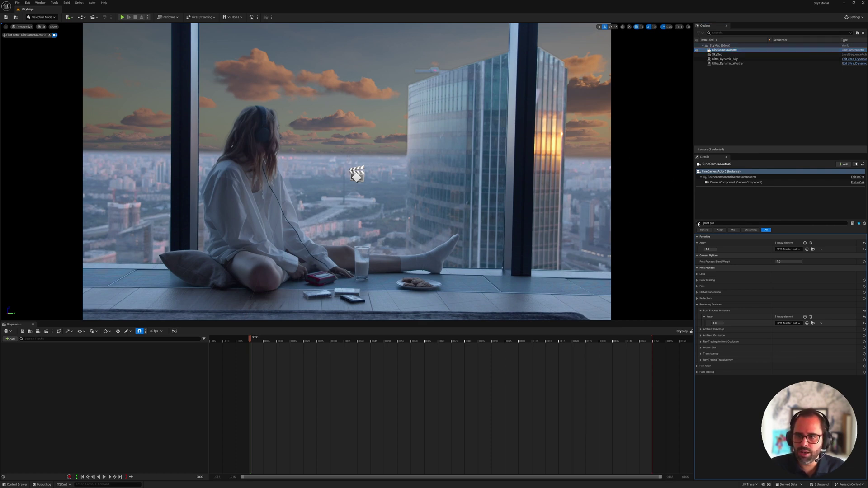
On CineCameraActor0, find the post process materials setting and set its weight to 0
left_click(699, 223)
left_click(745, 49)
left_click(716, 225)
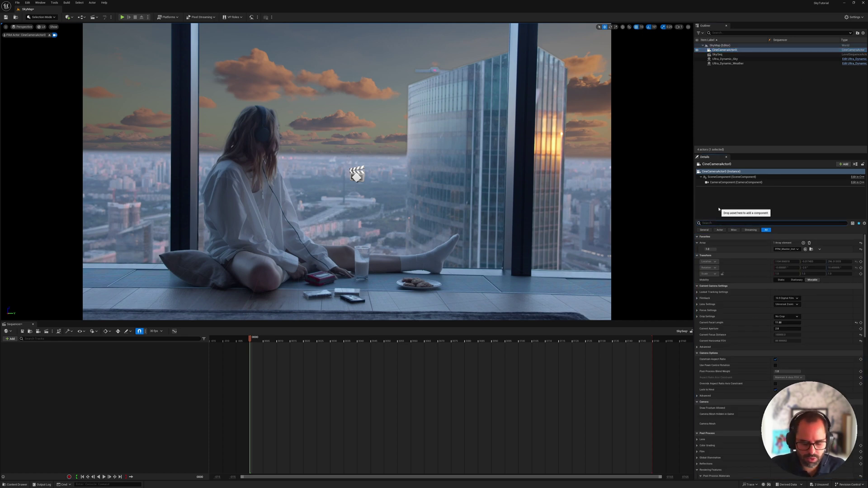
type("post proce")
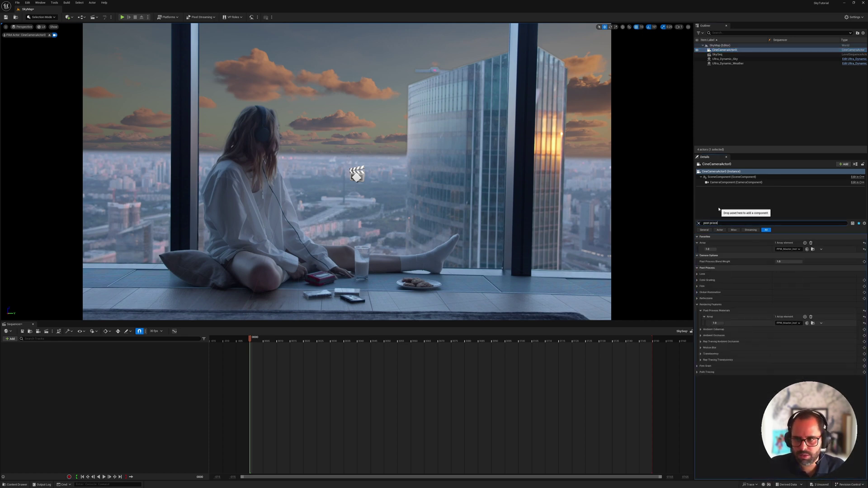
key("BackSpace")
key("BackSpace")
type("s nm")
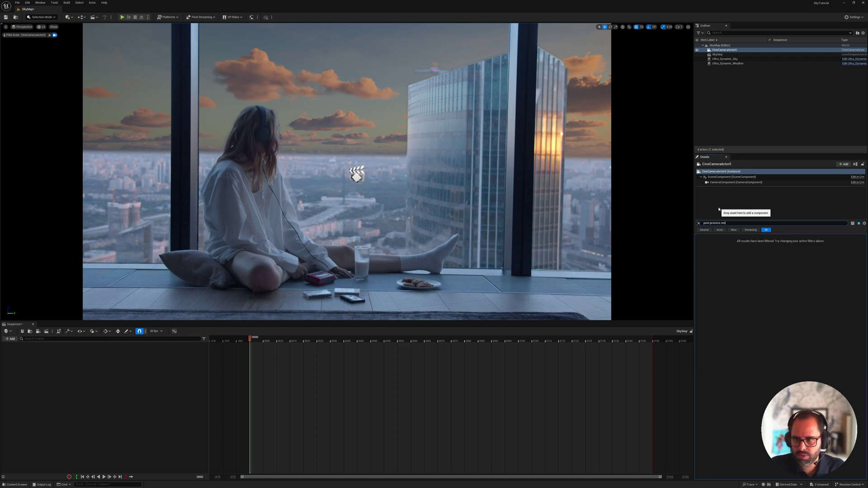
type("a")
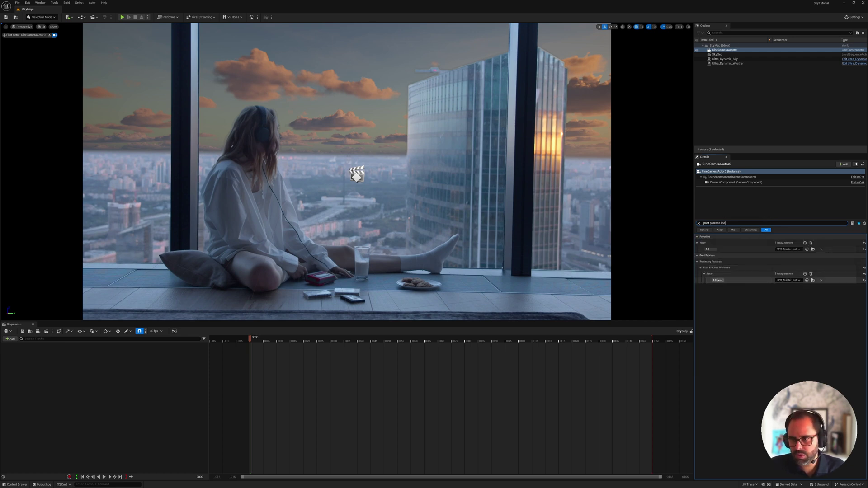
left_click(714, 280)
type("0")
key("Return")
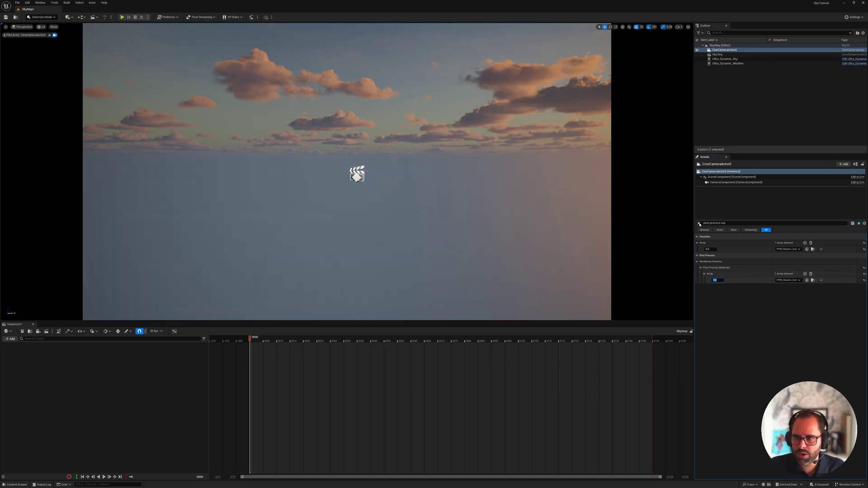
Clear the Details filter and drag CineCameraActor0 into the Sequencer as a track
left_click(699, 224)
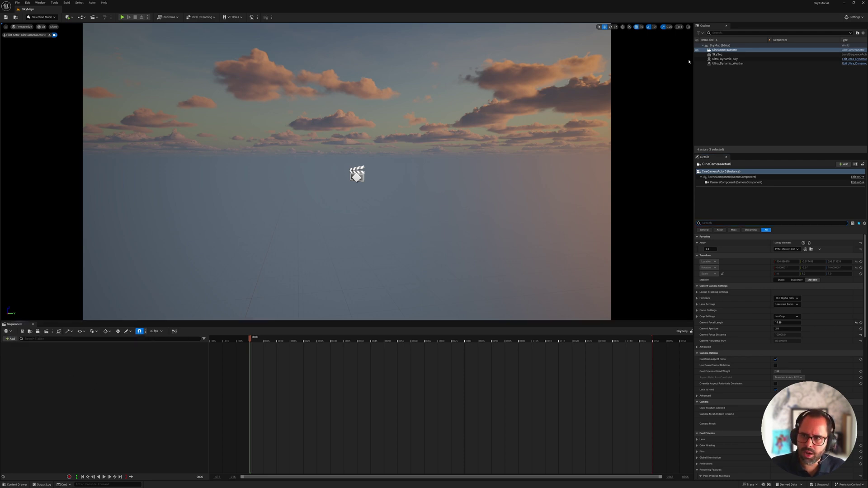
left_click_drag(723, 50, 137, 362)
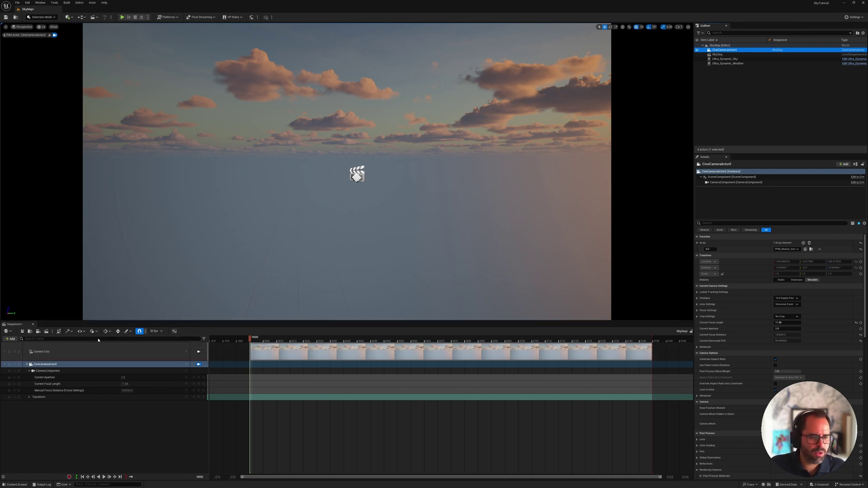
Send SkySeq to the Movie Render Queue and open its Unsaved Config render settings
left_click(45, 332)
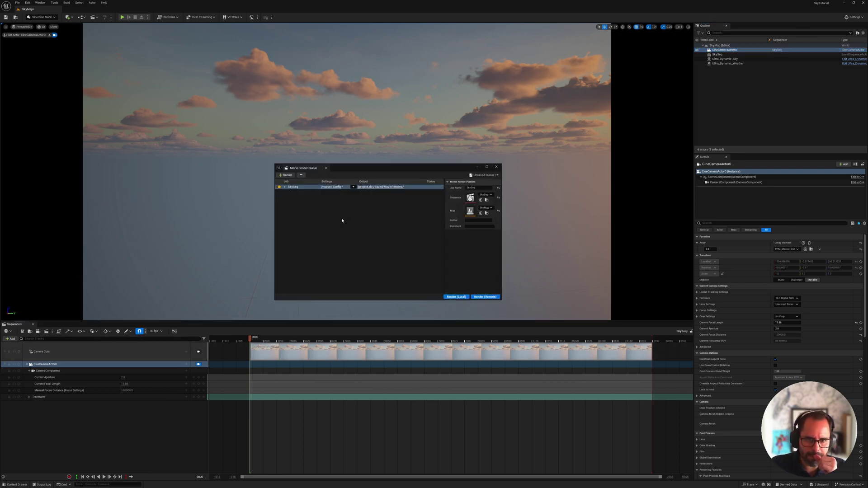
left_click(329, 187)
left_click_drag(385, 168, 361, 116)
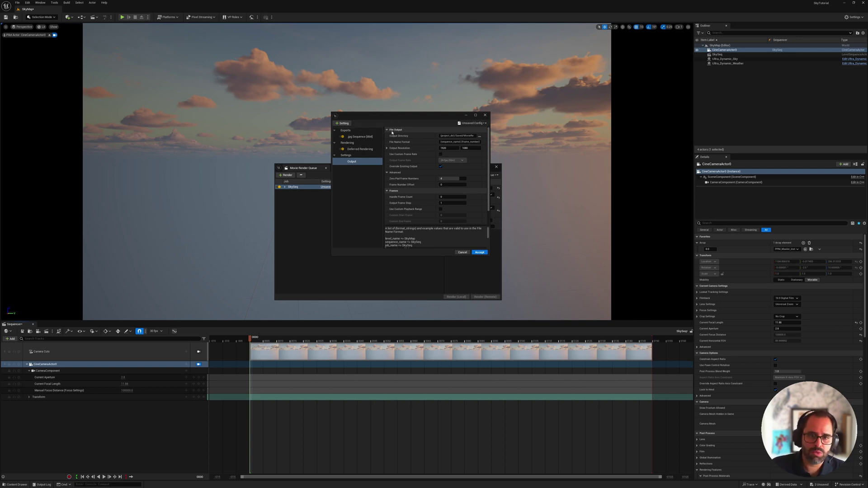
Add a Game Overrides setting and review the jpg Sequence [8bit] export settings
left_click(342, 123)
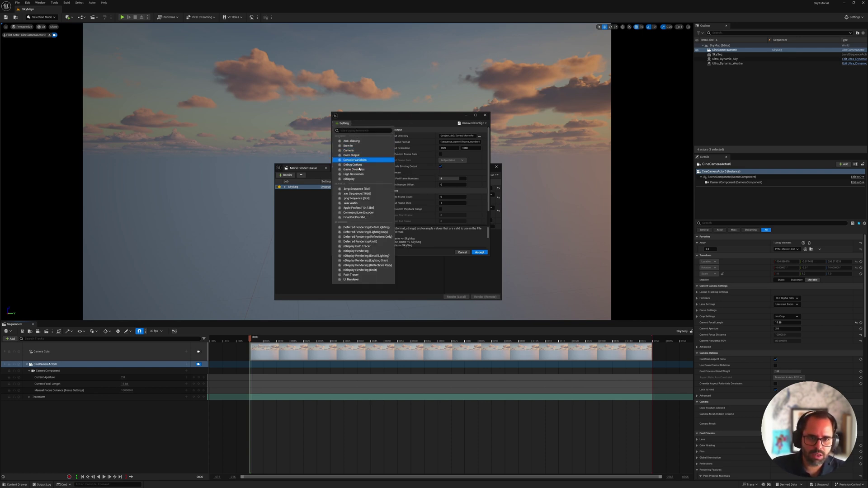
left_click(357, 169)
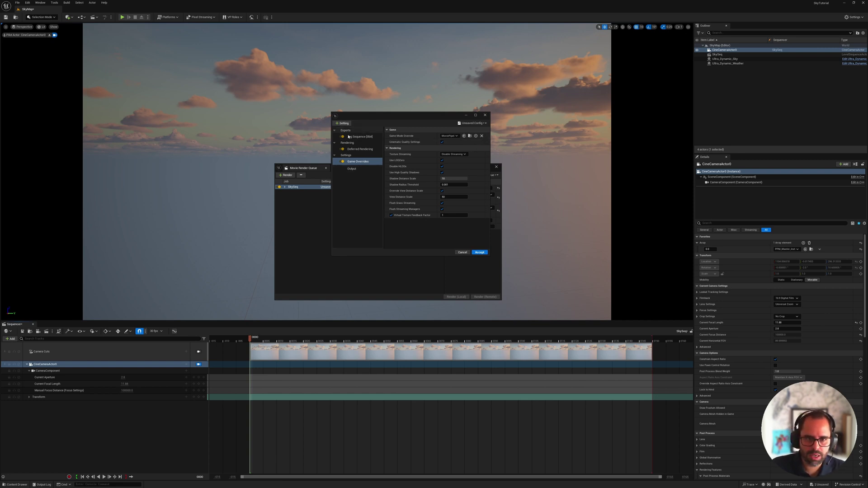
left_click(359, 137)
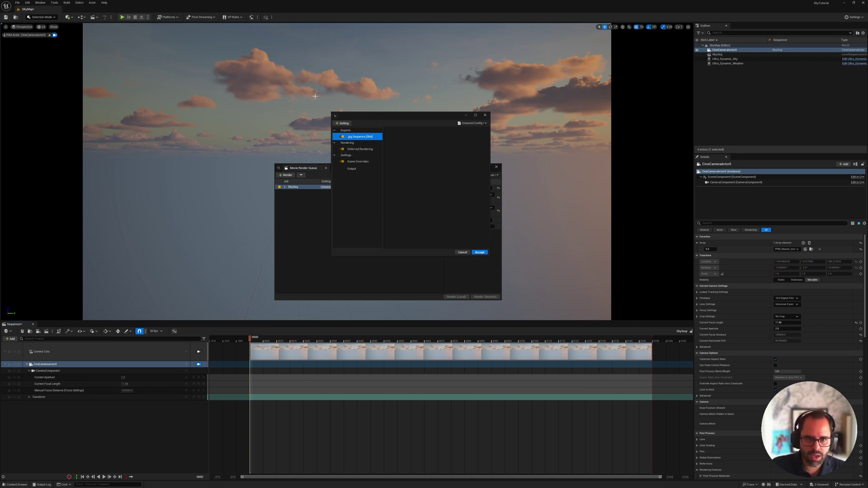
Enable Use Custom Playback Range in Output with start frame 0 and end frame 1
left_click(351, 169)
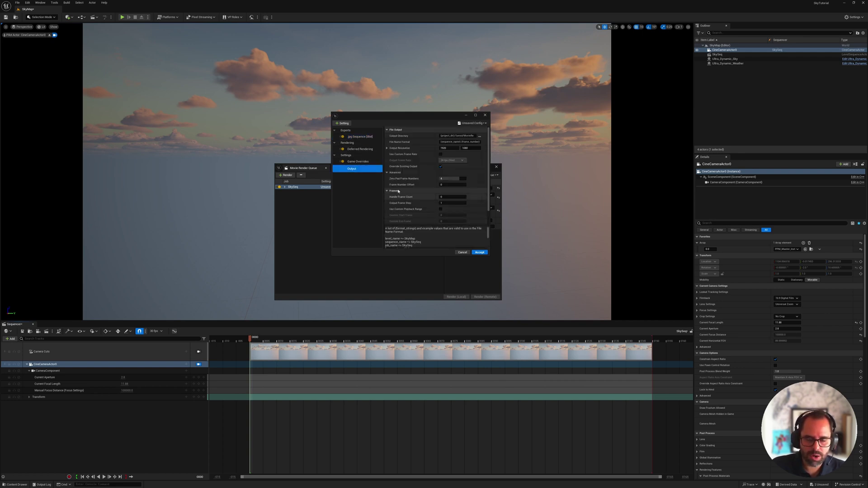
scroll(426, 185, "down", 2)
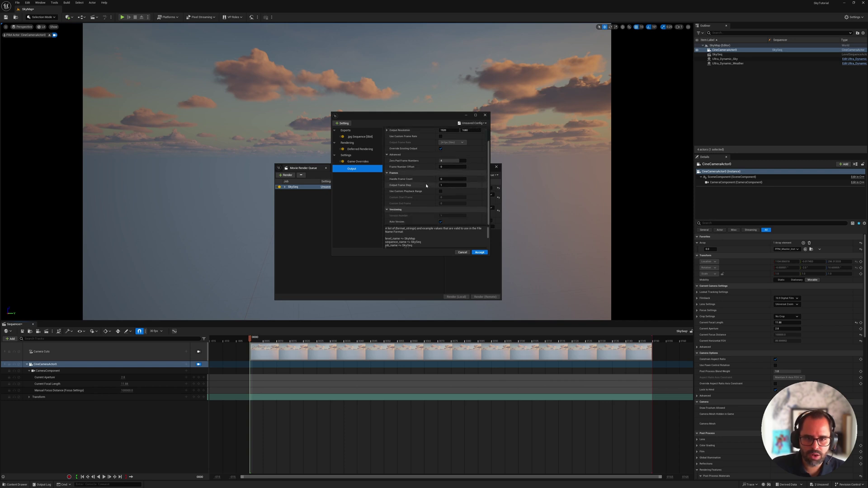
left_click(441, 191)
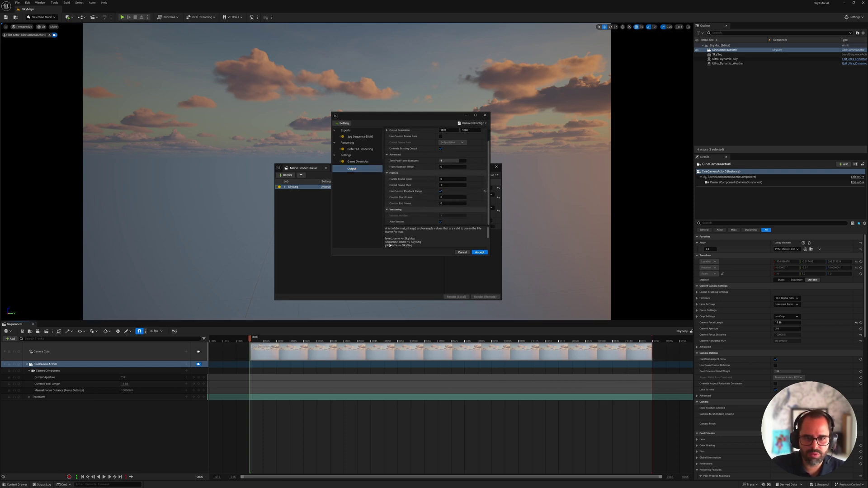
left_click(450, 204)
type("1")
key("shift+Tab")
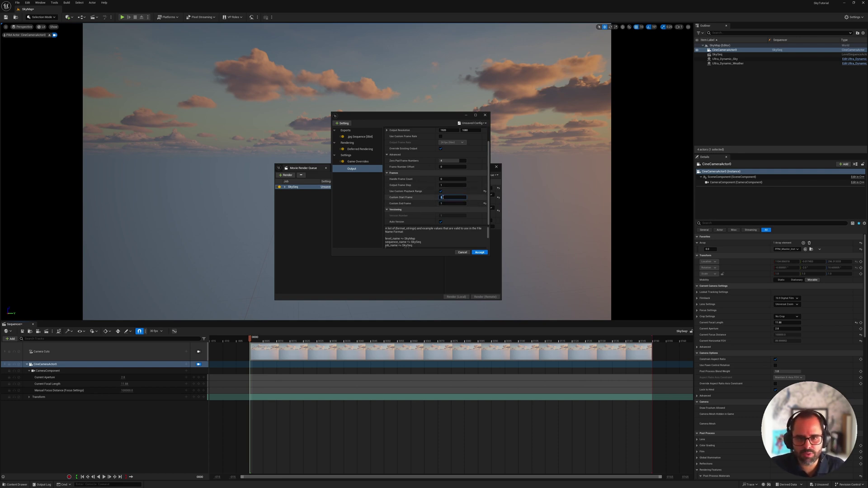
key("Tab")
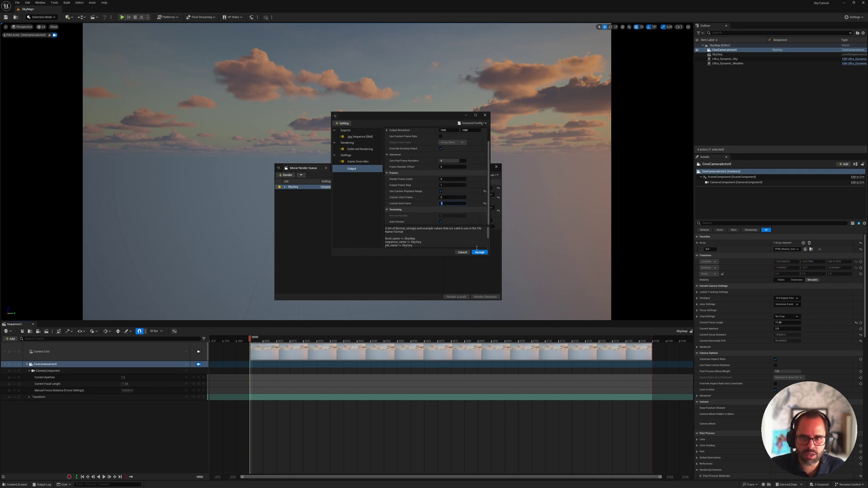
scroll(437, 237, "down", 4)
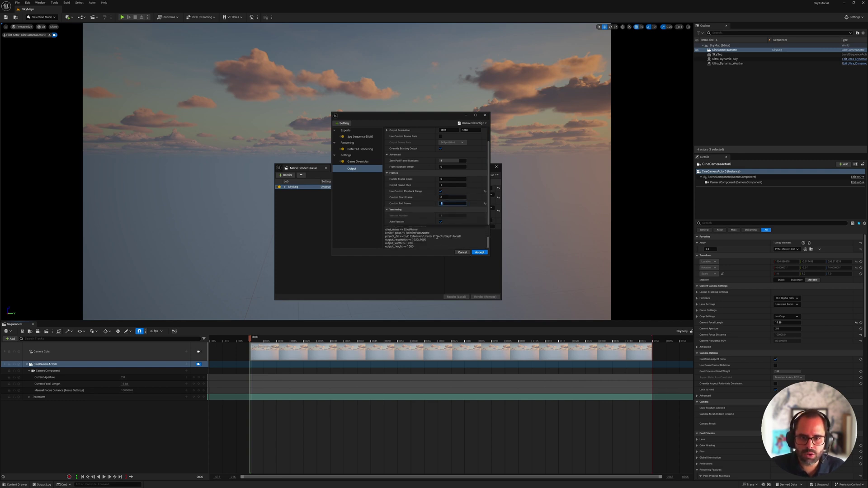
Accept the render settings and render the SkySeq job locally
left_click(479, 252)
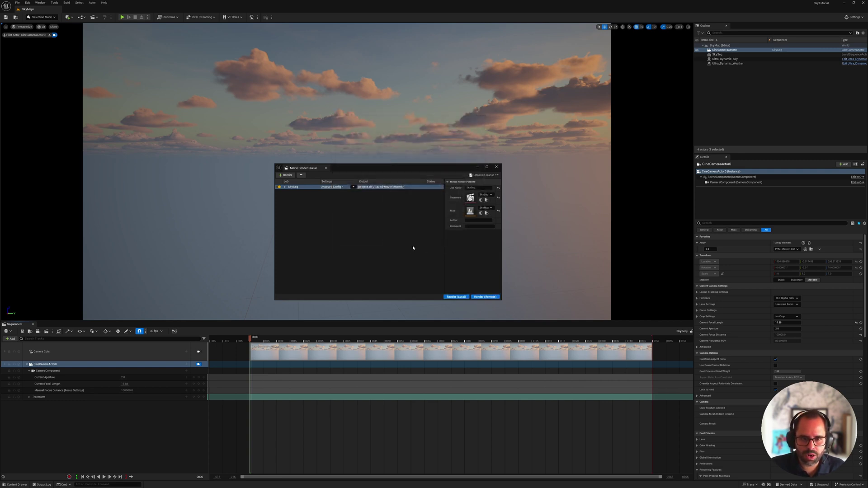
left_click(454, 297)
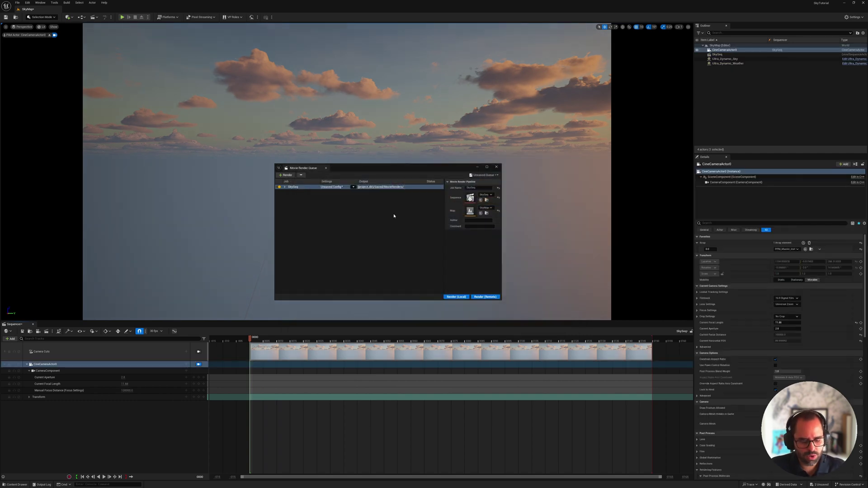
In the MovieRenders folder, preview the first sky render, then open SkySeq.0000.jpeg
key("alt+Tab")
key("alt+Tab")
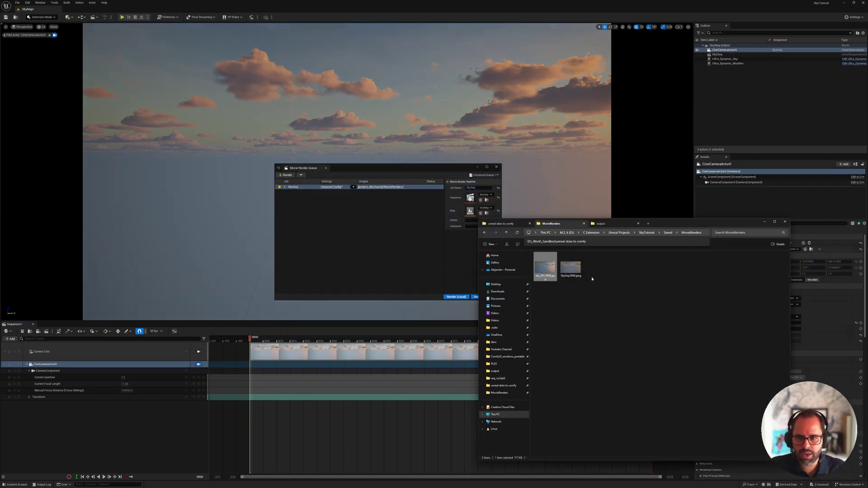
left_click(570, 267)
double_click(545, 266)
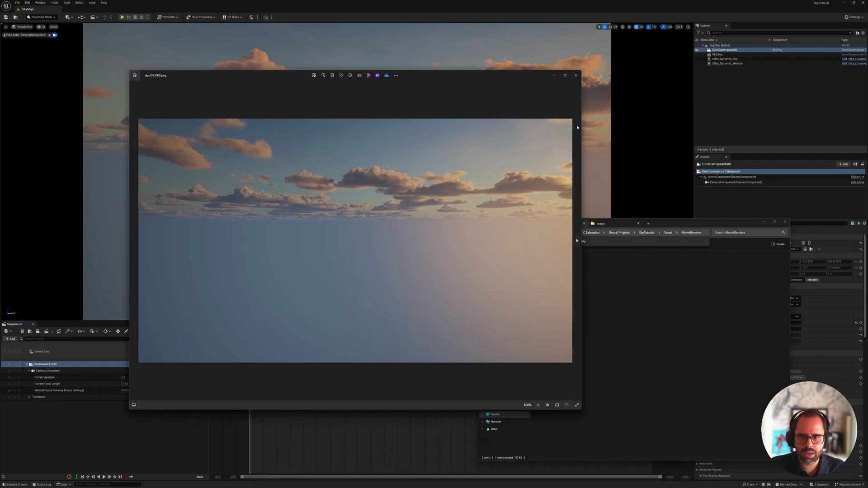
left_click(575, 75)
double_click(571, 268)
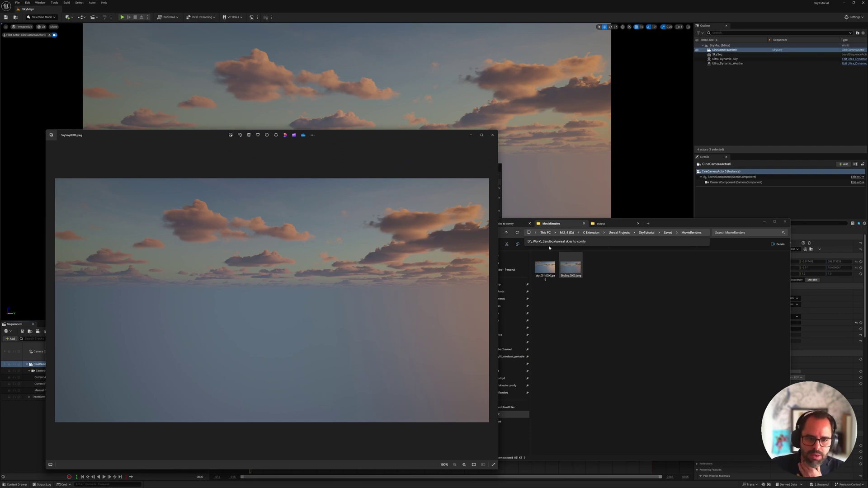
Reposition and close the photo viewer, reselect SkySeq.0000.jpeg, and switch to ComfyUI
left_click(571, 267)
left_click(388, 247)
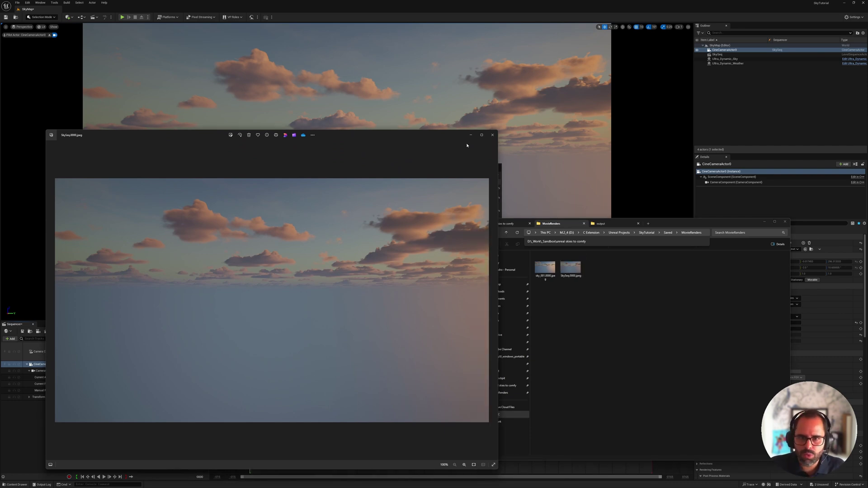
left_click_drag(442, 140, 596, 136)
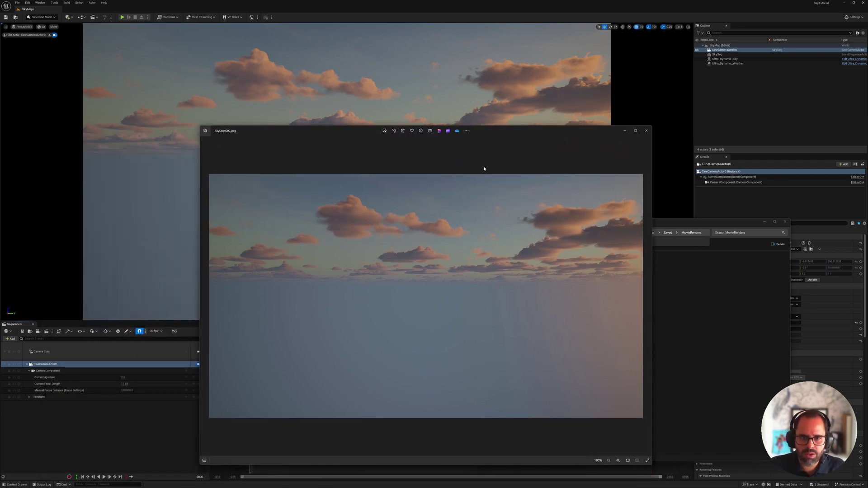
left_click(646, 131)
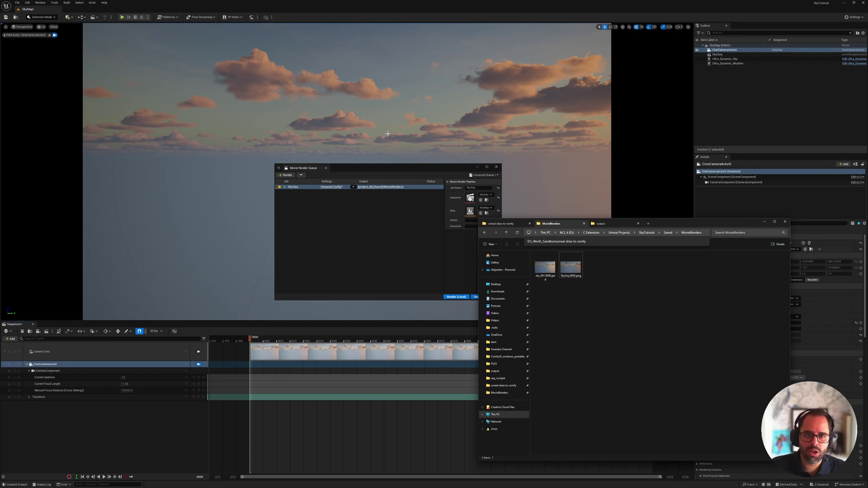
left_click(568, 273)
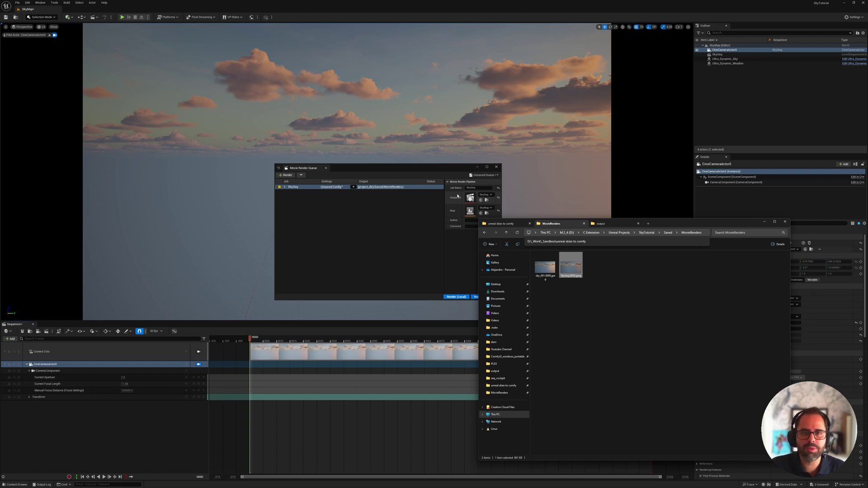
key("alt+Tab")
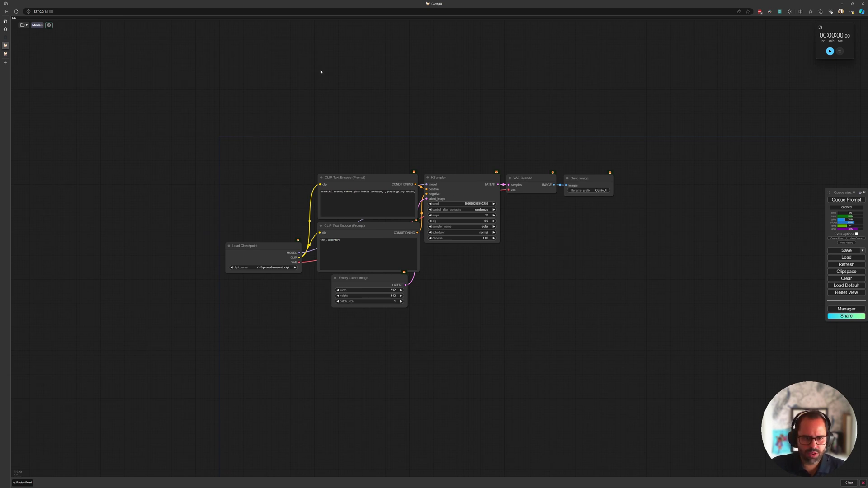
Copy the raw ClarityUpscaleSD15.json from the comfyui-workflows GitHub repo and return to ComfyUI
mouse_move(6, 32)
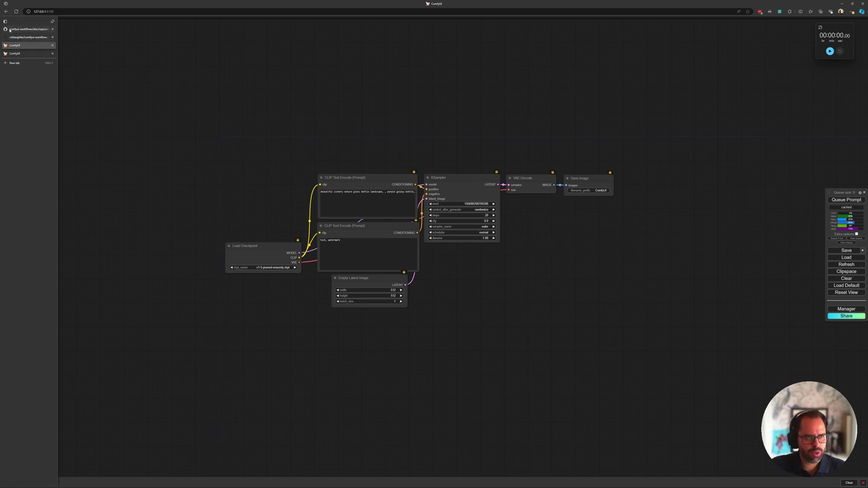
left_click(14, 30)
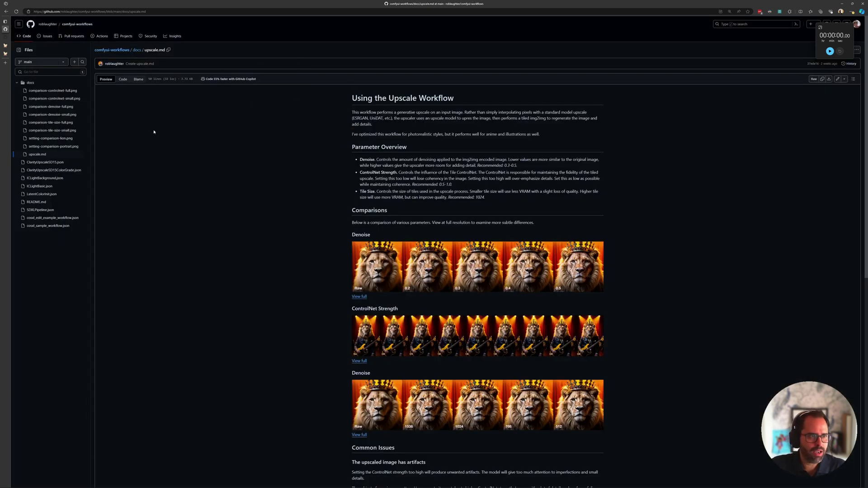
left_click(8, 39)
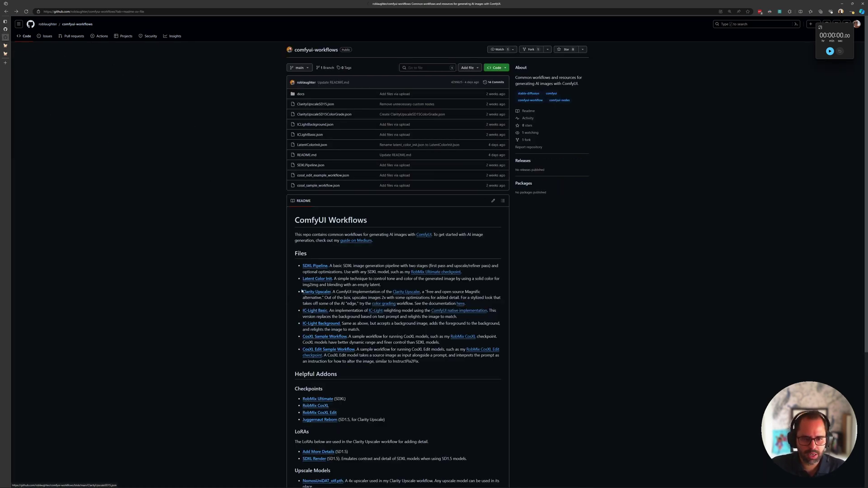
left_click(322, 294)
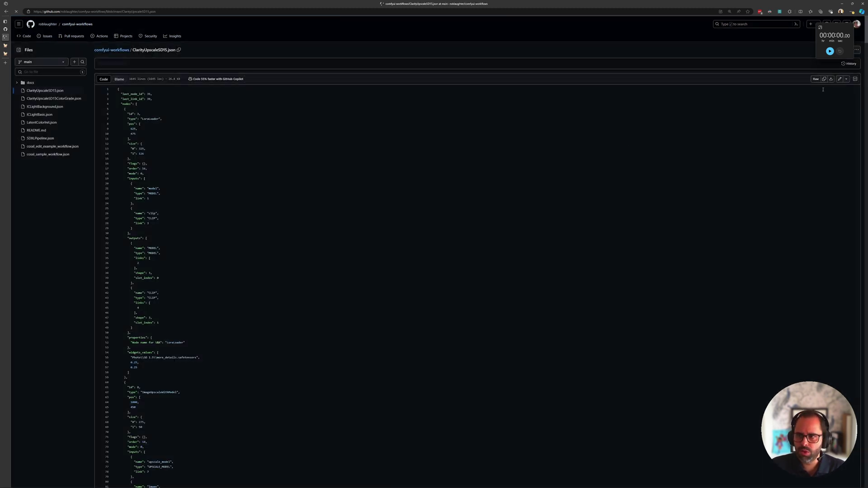
left_click(824, 80)
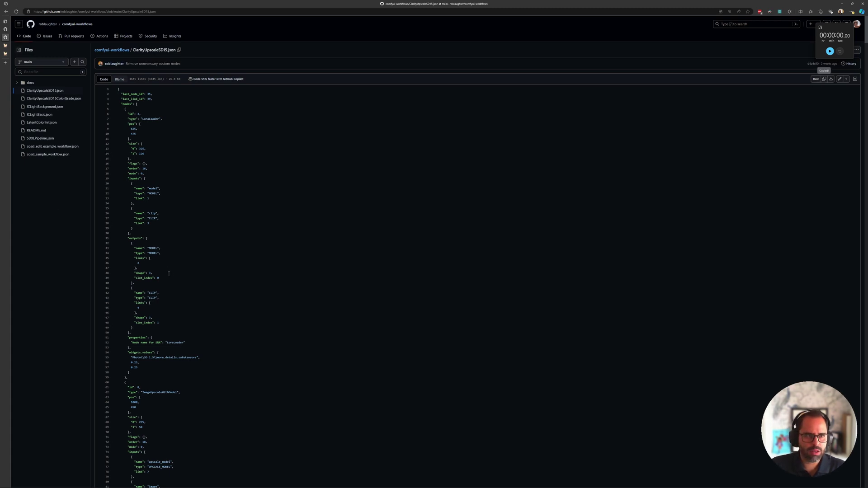
left_click(5, 46)
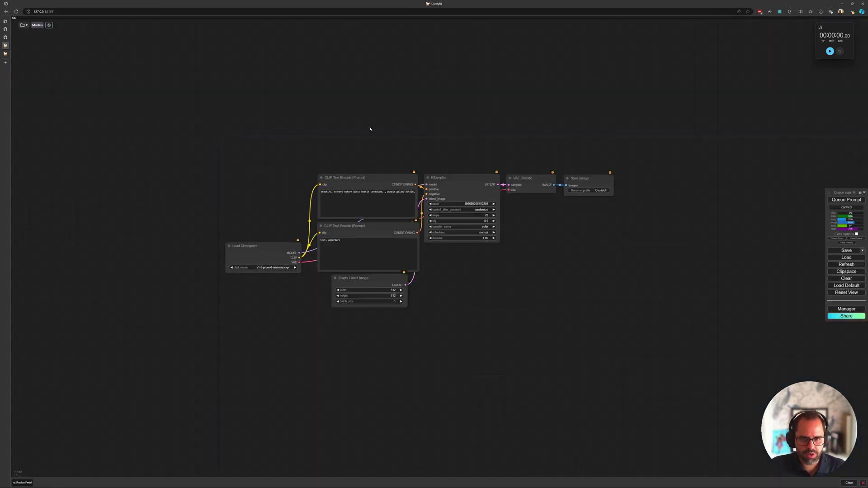
Paste the copied Clarity upscaler workflow into the ComfyUI graph
key("ctrl+v")
left_click_drag(388, 141, 480, 243)
scroll(480, 243, "up", 3)
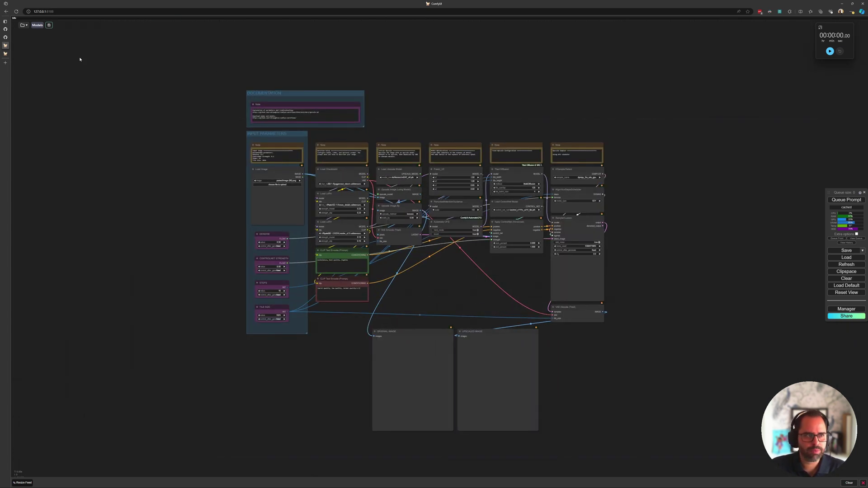
Open the other upscaler workflow and pan across its original, upscaled and comparison previews
left_click(5, 54)
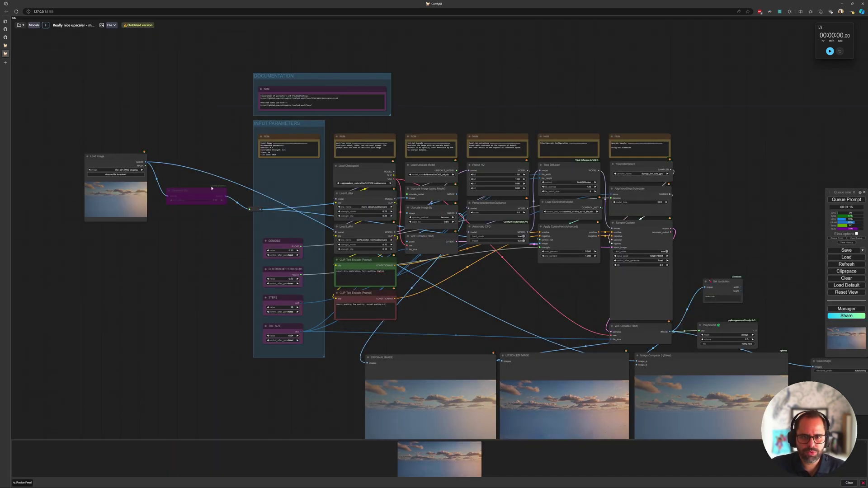
left_click_drag(252, 202, 211, 170)
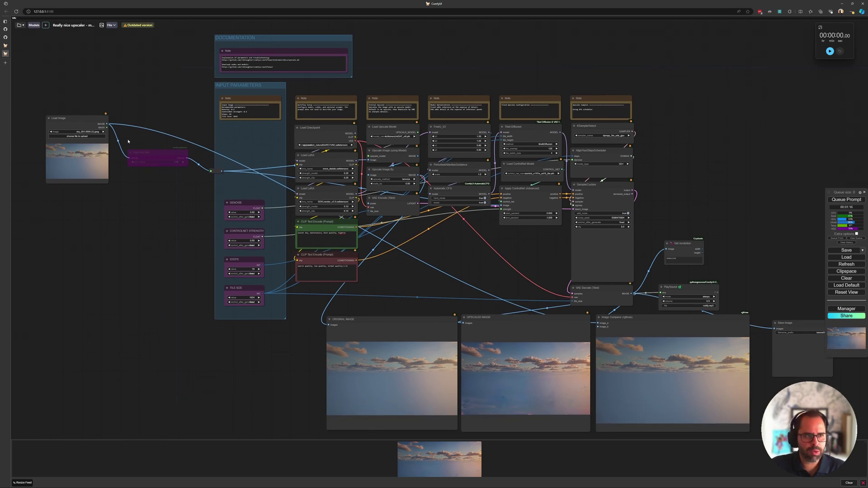
scroll(257, 183, "up", 3)
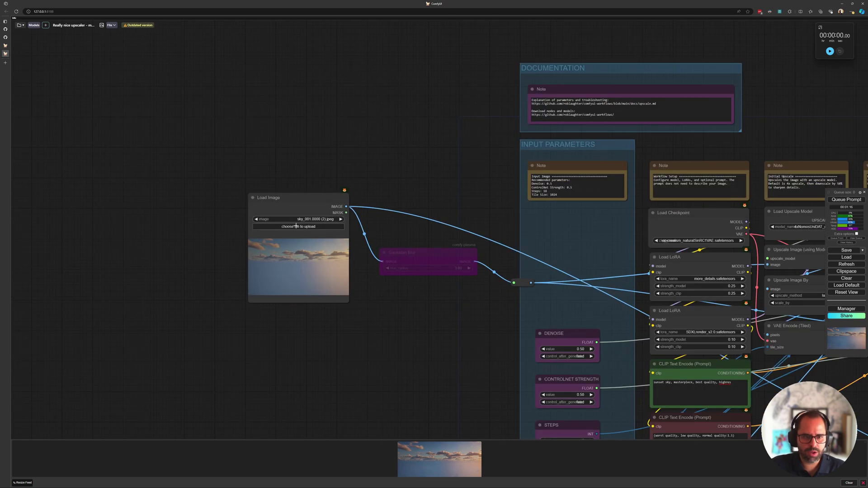
scroll(471, 291, "down", 2)
left_click_drag(471, 291, 122, 47)
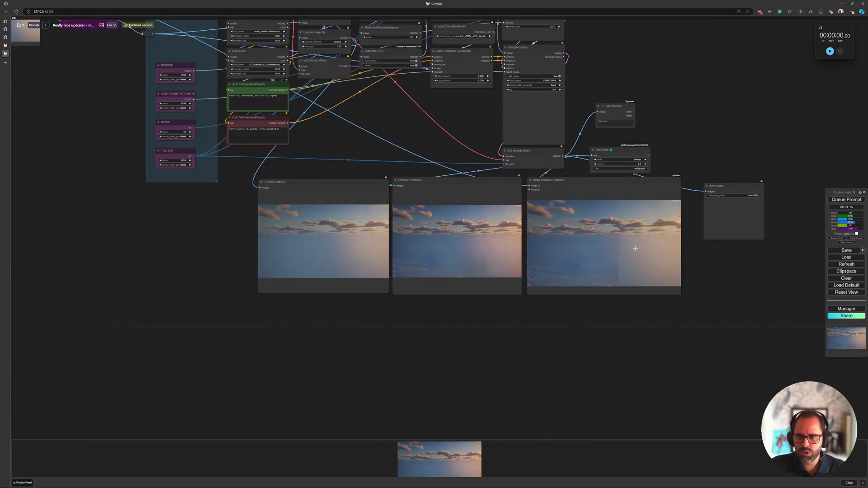
scroll(586, 239, "up", 5)
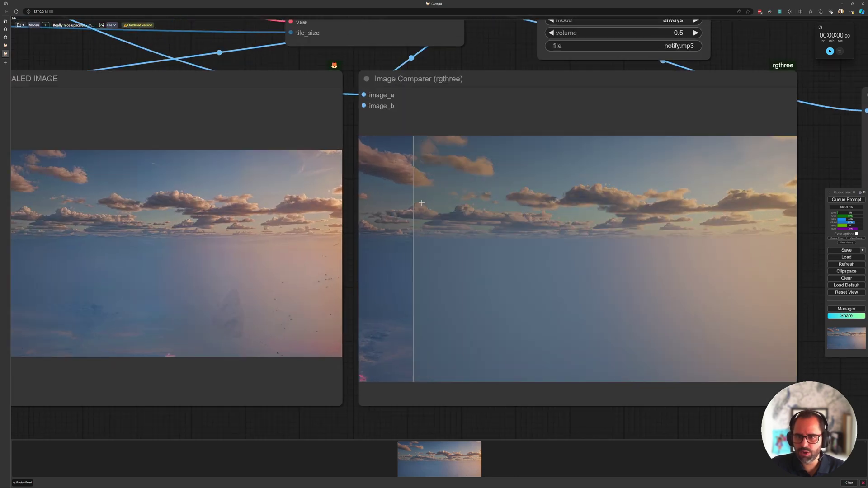
left_click_drag(520, 176, 454, 196)
scroll(455, 196, "down", 3)
Load SkySeq.0000 (2).jpeg as the input image in the Load Image node
key("1")
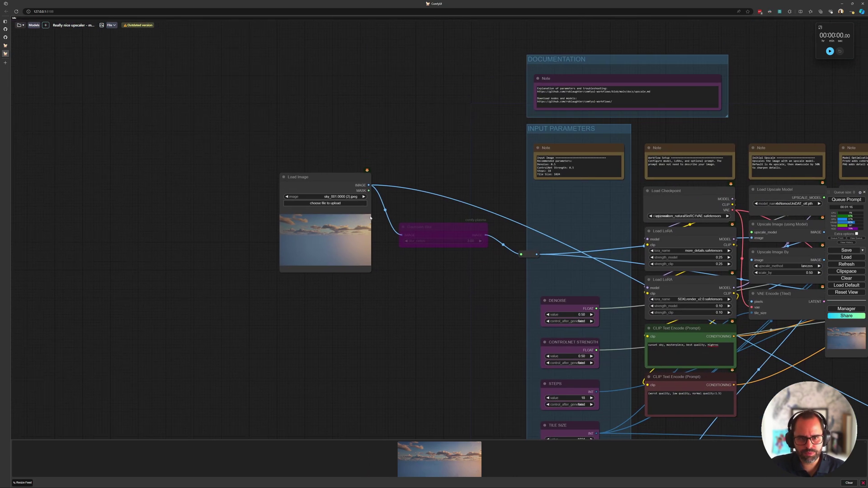
left_click(323, 203)
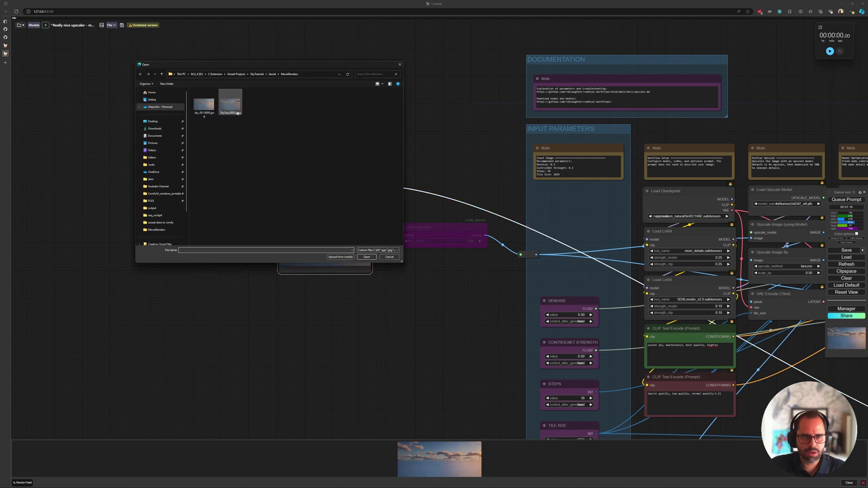
left_click(231, 107)
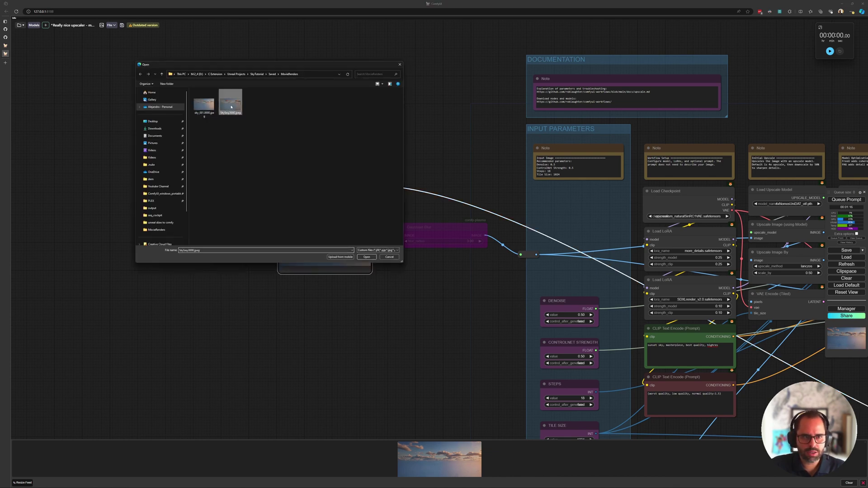
left_click(366, 257)
Frame the whole Clarity upscaler graph and queue the workflow to run
scroll(324, 243, "up", 5)
scroll(325, 243, "up", 3)
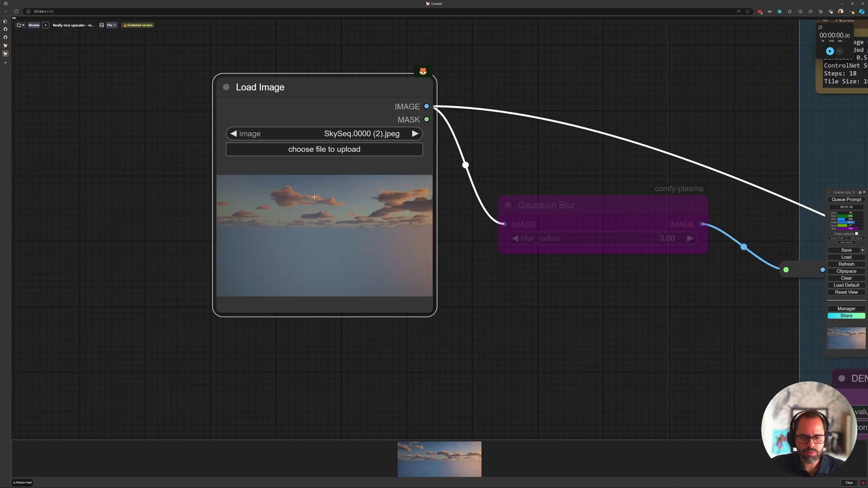
scroll(315, 197, "down", 3)
left_click_drag(592, 258, 296, 209)
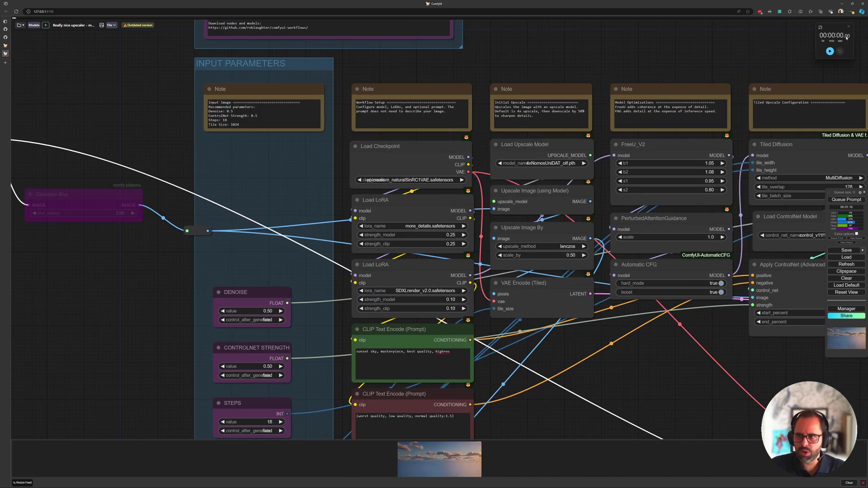
left_click_drag(830, 34, 506, 60)
left_click(520, 91)
left_click_drag(439, 256, 386, 270)
scroll(386, 270, "down", 5)
left_click_drag(552, 179, 545, 139)
left_click_drag(797, 221, 752, 165)
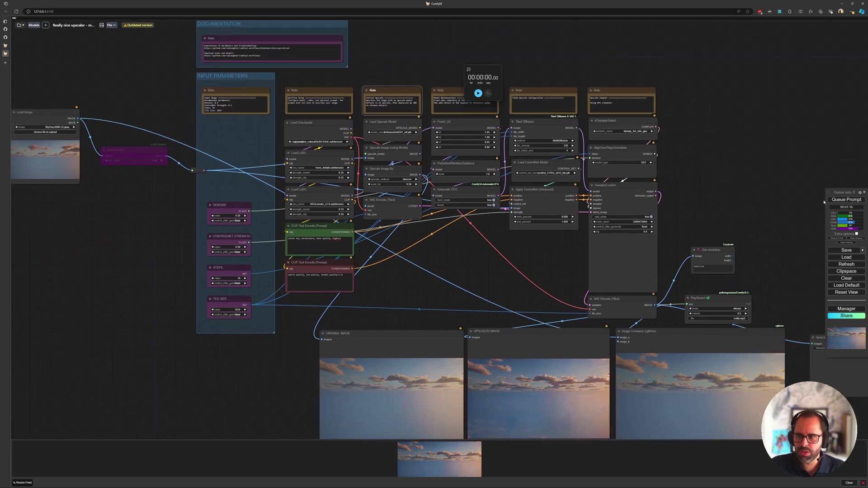
left_click_drag(820, 151, 838, 195)
left_click(843, 199)
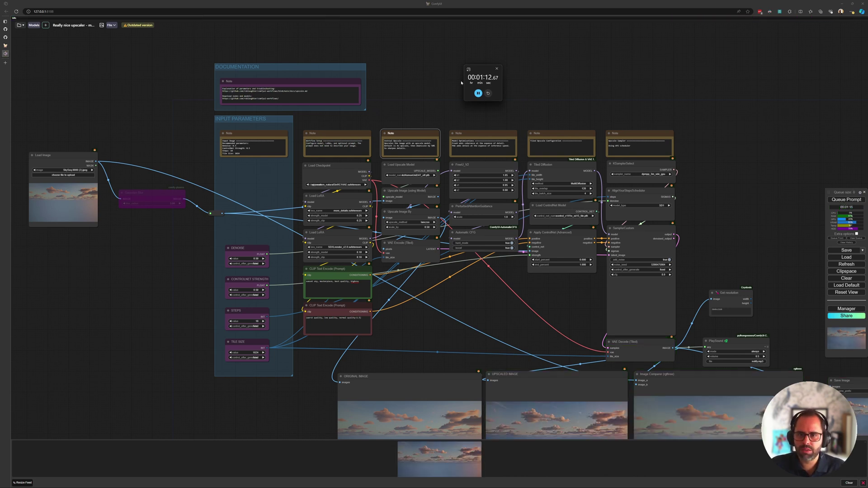
left_click(497, 69)
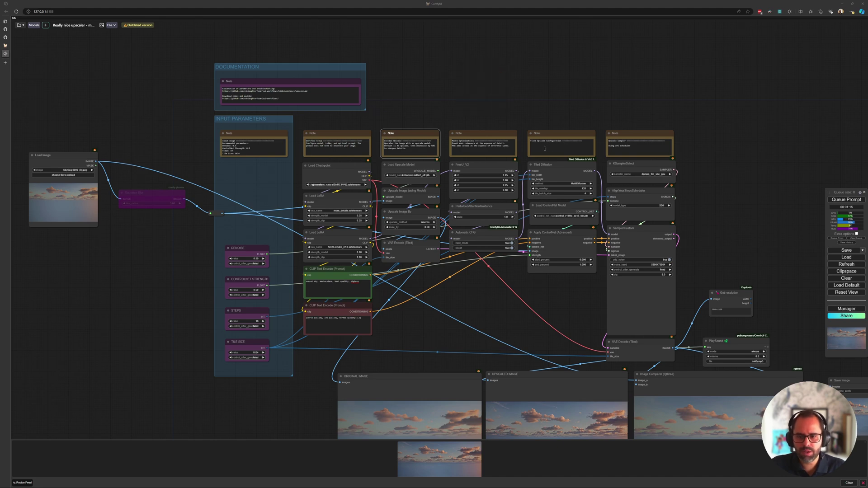
left_click_drag(556, 289, 377, 67)
scroll(343, 72, "up", 5)
scroll(336, 73, "up", 4)
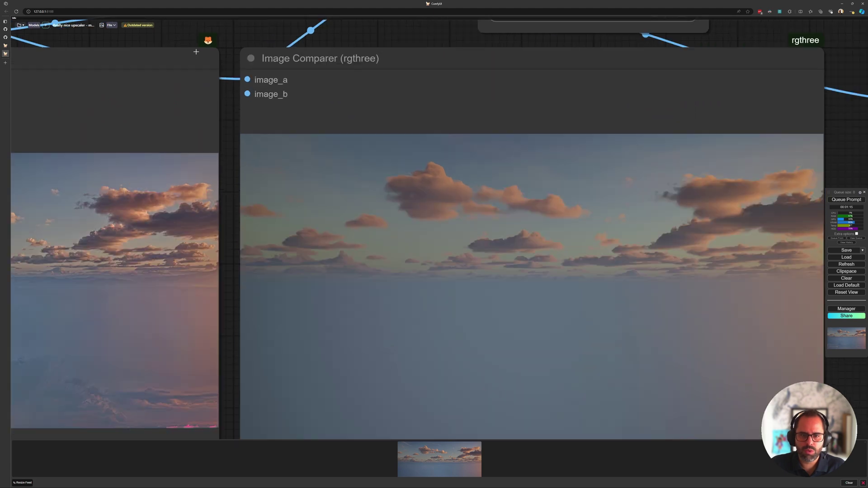
left_click_drag(196, 52, 115, 14)
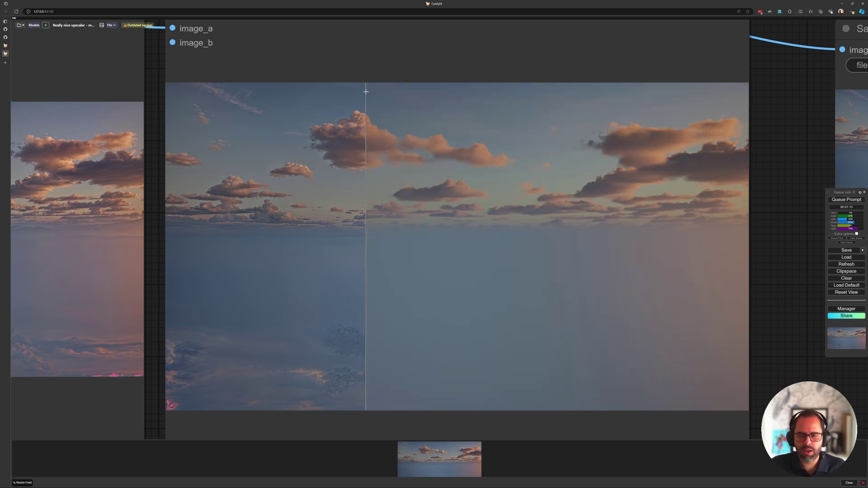
left_click_drag(366, 92, 410, 178)
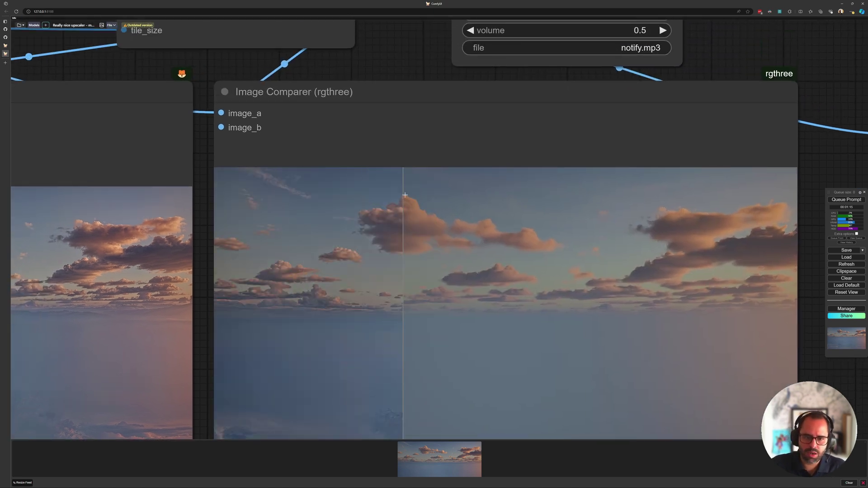
scroll(456, 192, "down", 5)
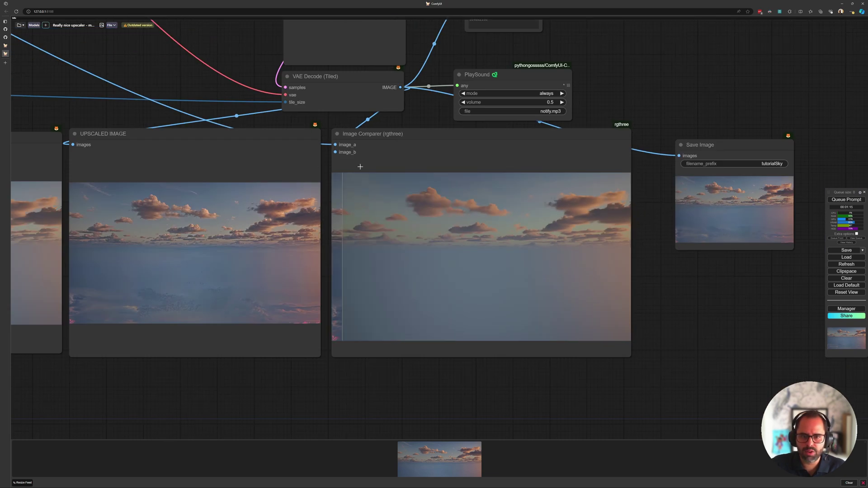
left_click_drag(331, 113, 472, 222)
scroll(256, 108, "down", 6)
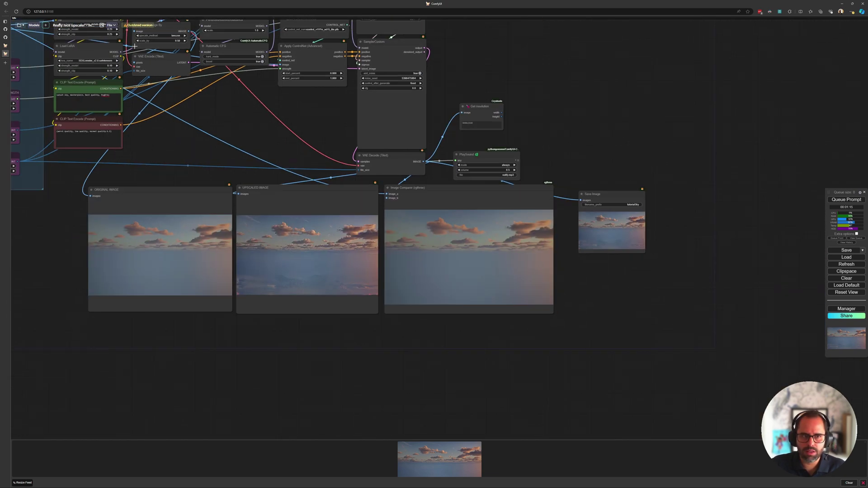
scroll(434, 199, "up", 10)
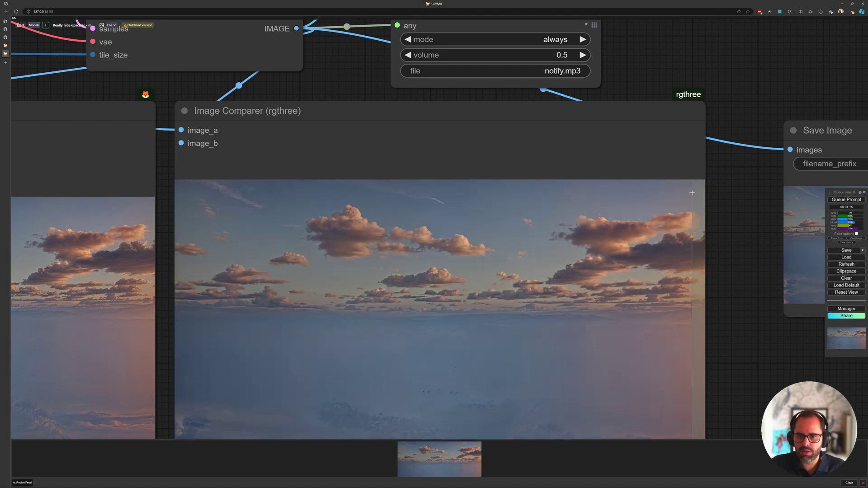
scroll(668, 199, "down", 1)
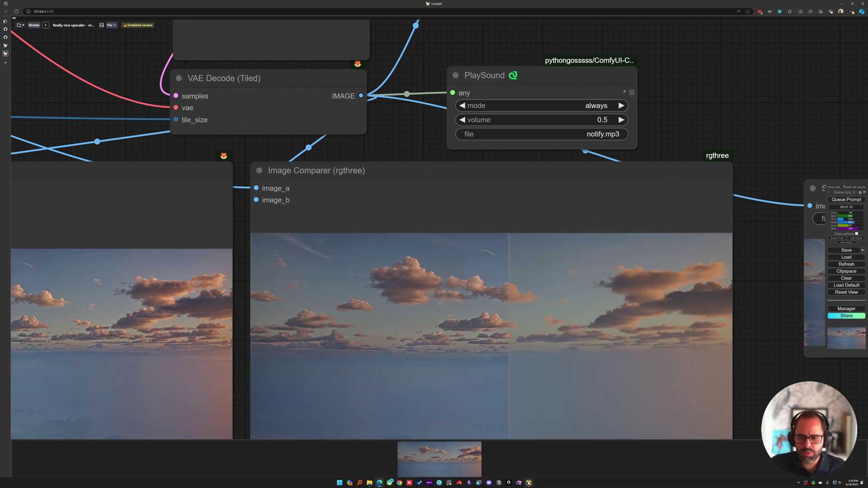
Add tutorialSky_00002.png from the ComfyUI output folder to Nuke's node graph as a Read node
left_click(528, 483)
left_click(370, 483)
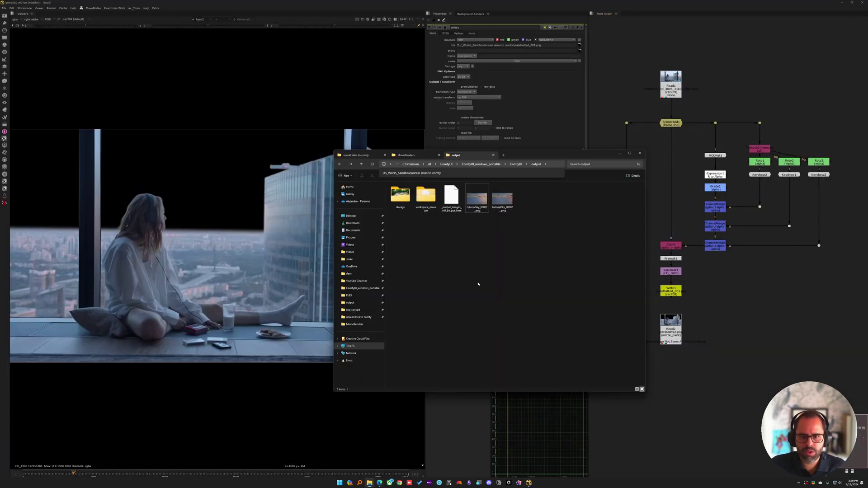
left_click_drag(501, 194, 728, 394)
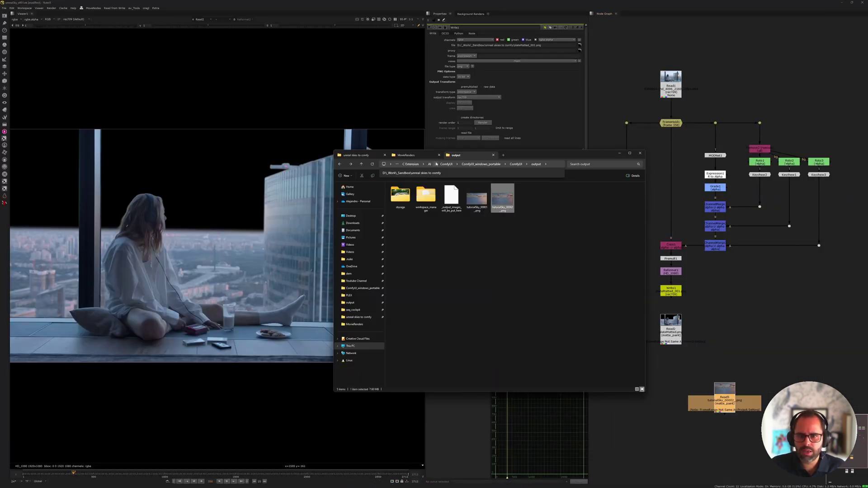
Add the original SkySeq render from MovieRenders, view it, and maximise the Viewer
left_click(406, 156)
left_click_drag(400, 197, 723, 434)
middle_click_drag(723, 434, 694, 376)
scroll(693, 377, "up", 3)
key("1")
key("space")
Zoom into the HD plate's clouds, compare with the 4K upscale, then fit the 4K image
key("2")
scroll(402, 244, "up", 5)
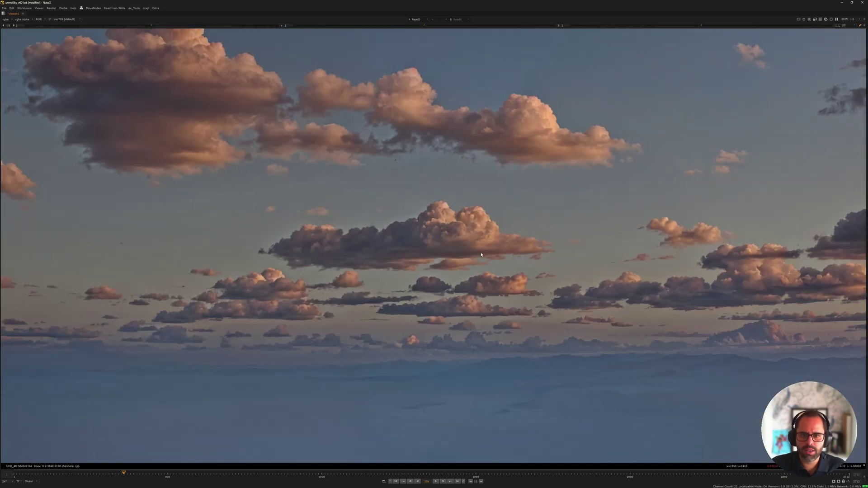
middle_click_drag(729, 247, 413, 274)
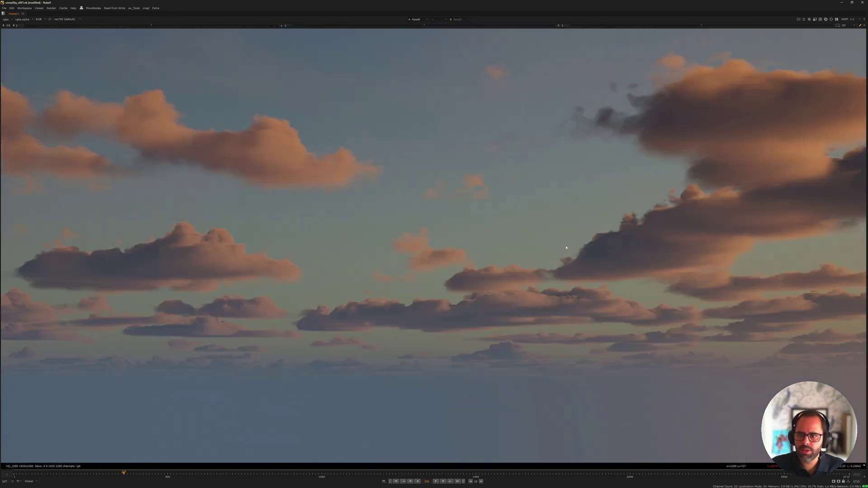
key("1")
scroll(318, 262, "down", 4)
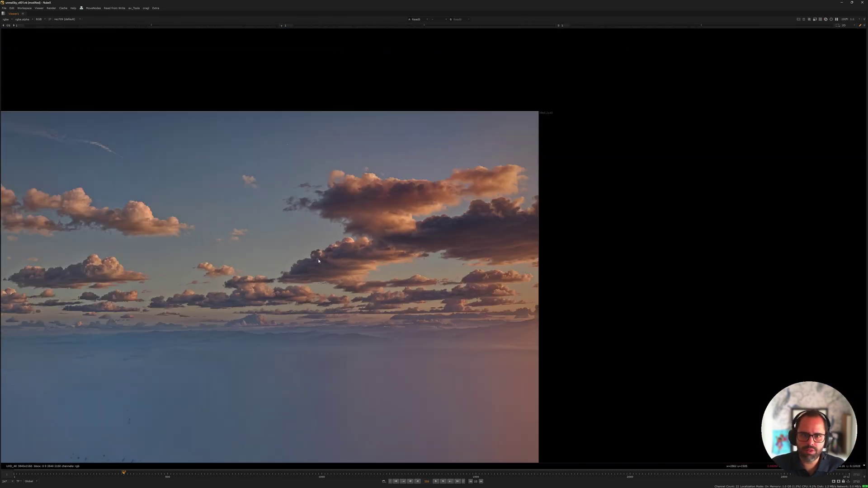
key("f")
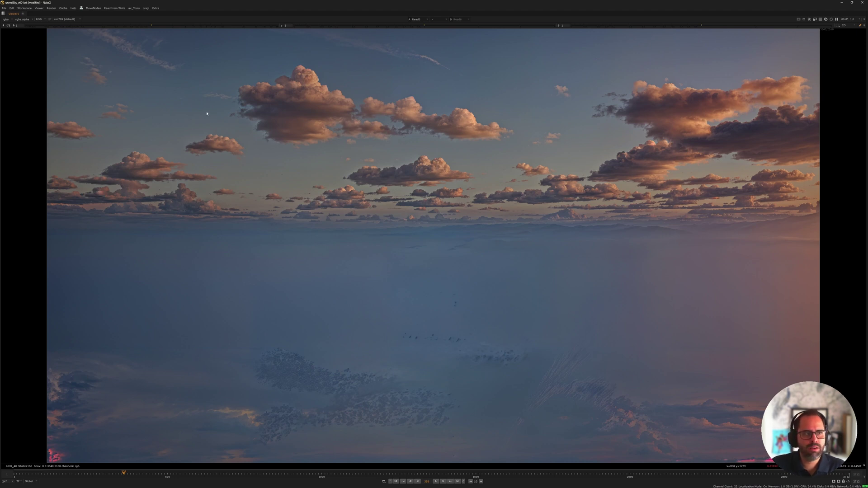
Toggle repeatedly between the HD render and 4K upscale, ending on the 4K image
key("2")
key("1")
key("2")
key("1")
key("2")
key("1")
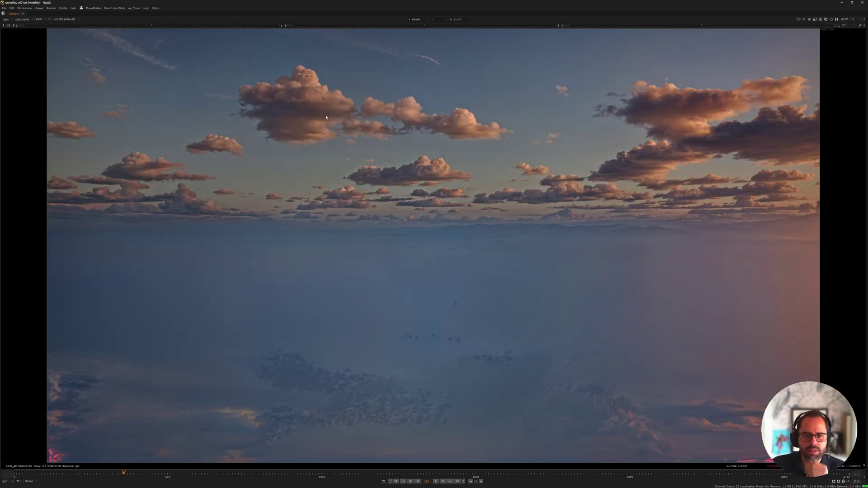